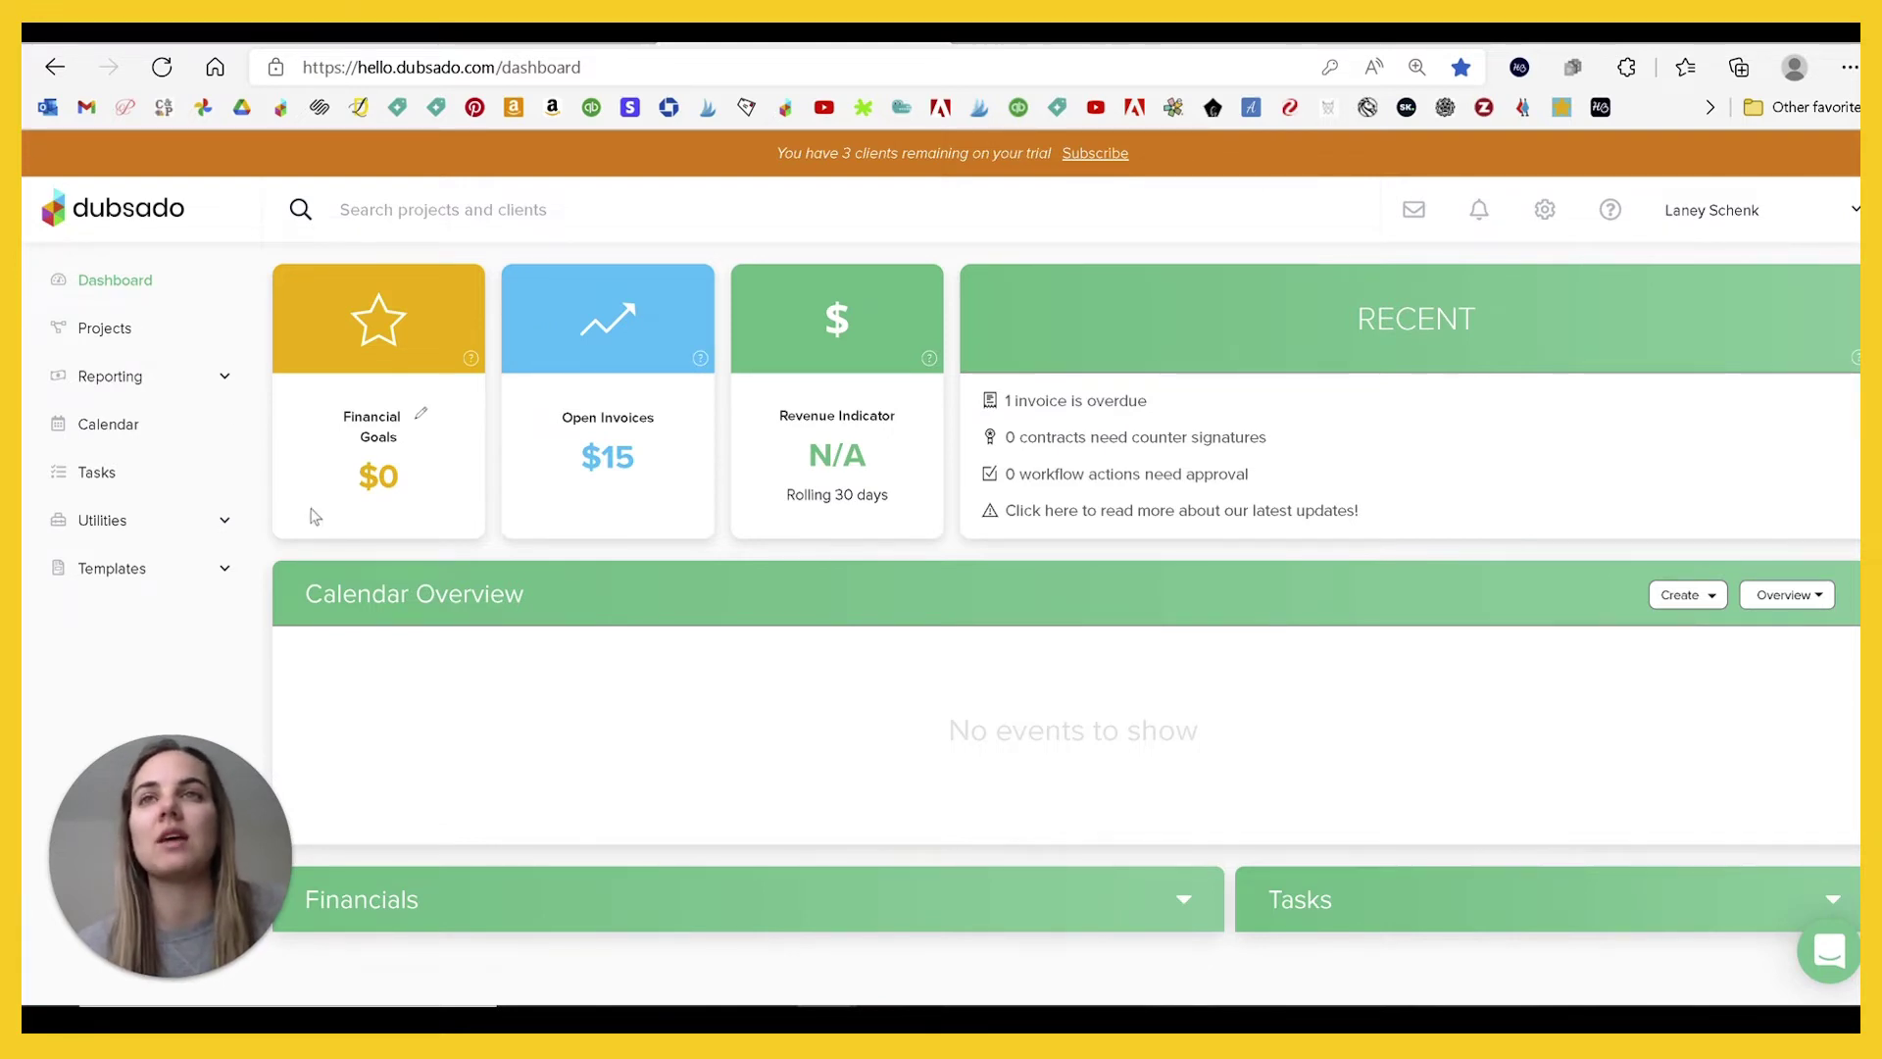
Step: Expand Templates in the sidebar and open the Workflows list with Test Workflow
left_click(159, 579)
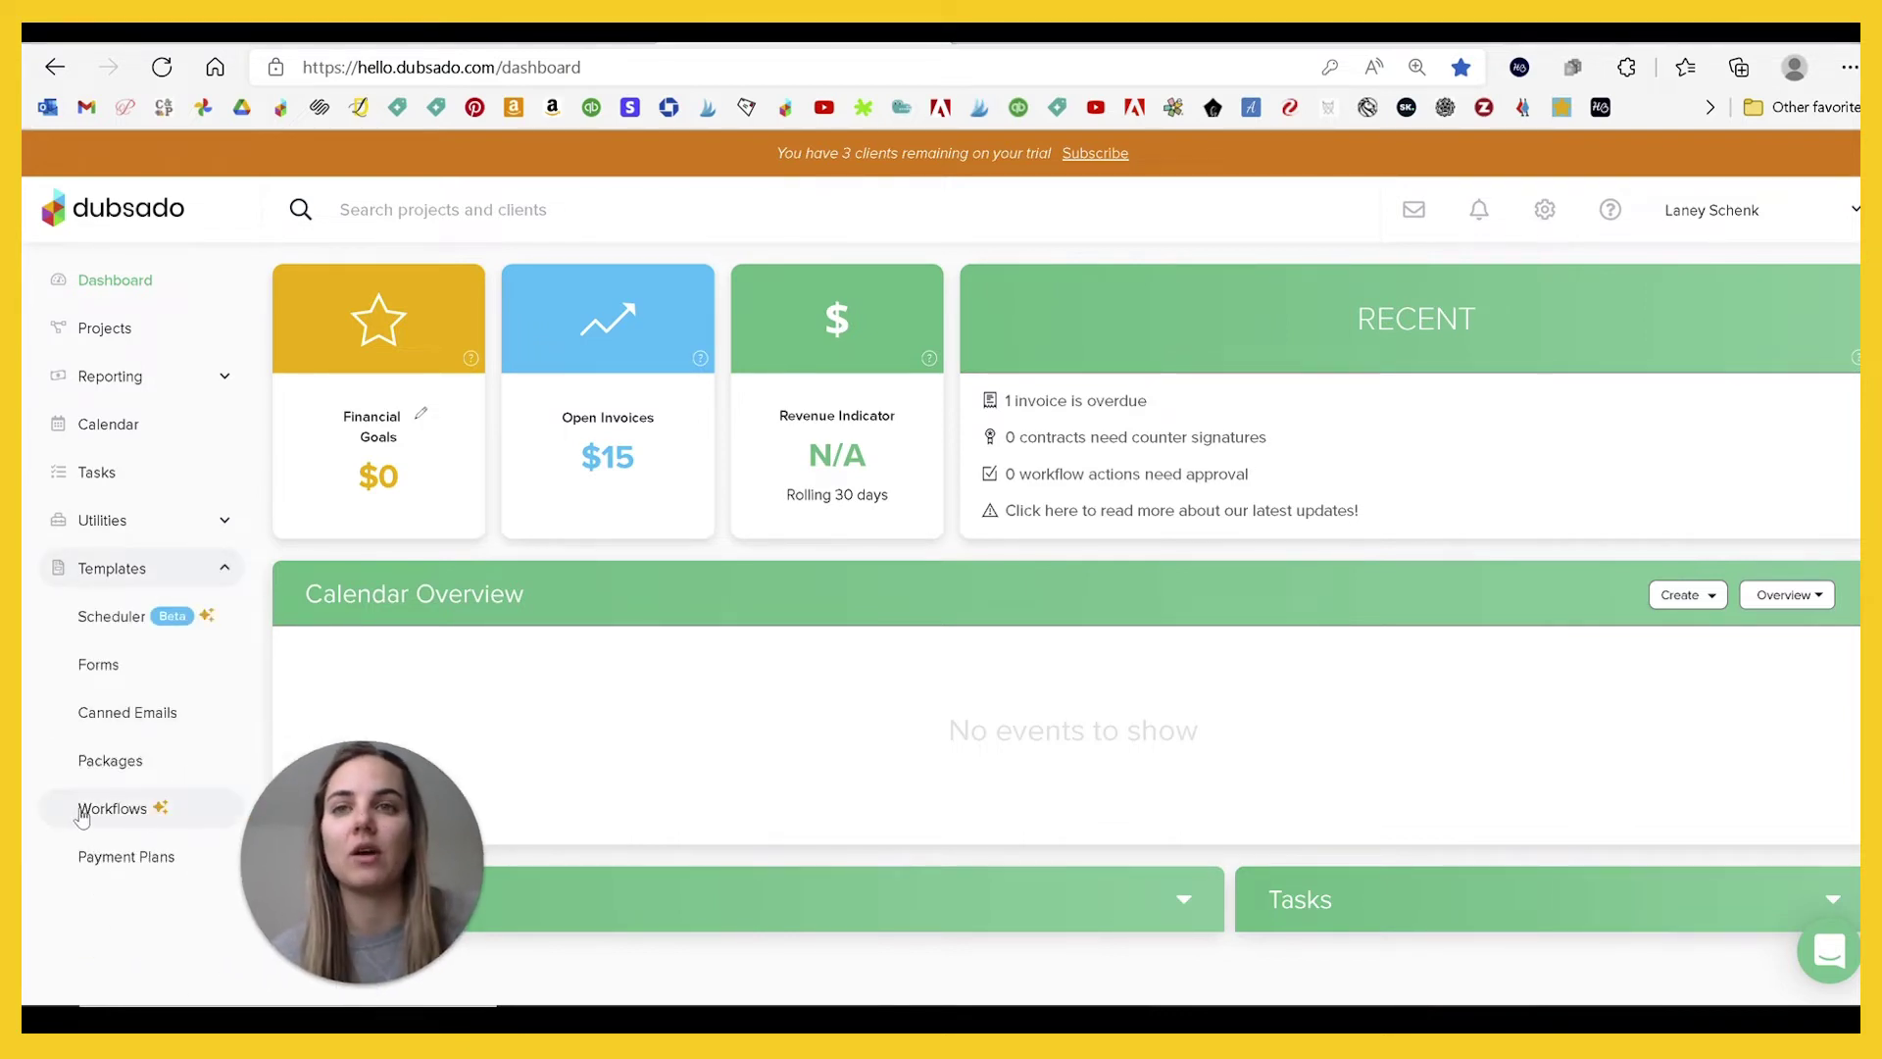
left_click(81, 810)
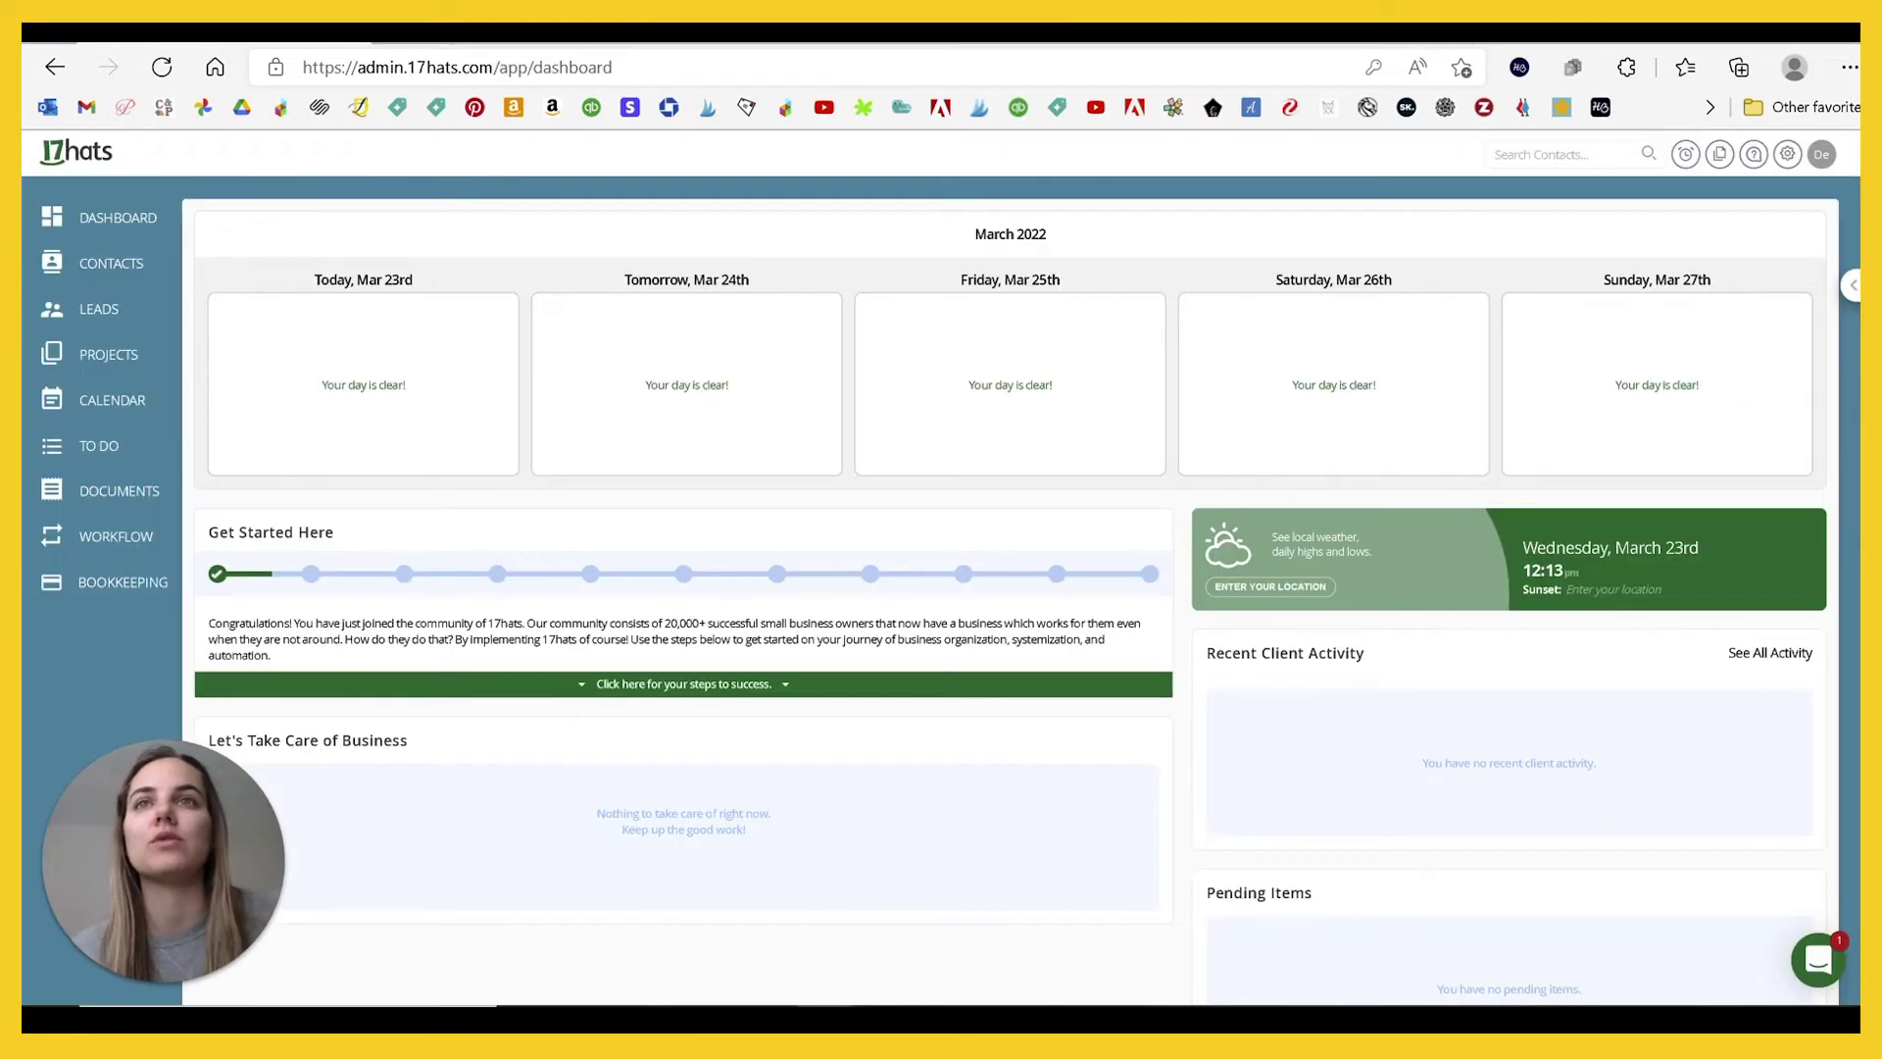
Step: Create and save a new workflow template named Test Workflow
left_click(137, 555)
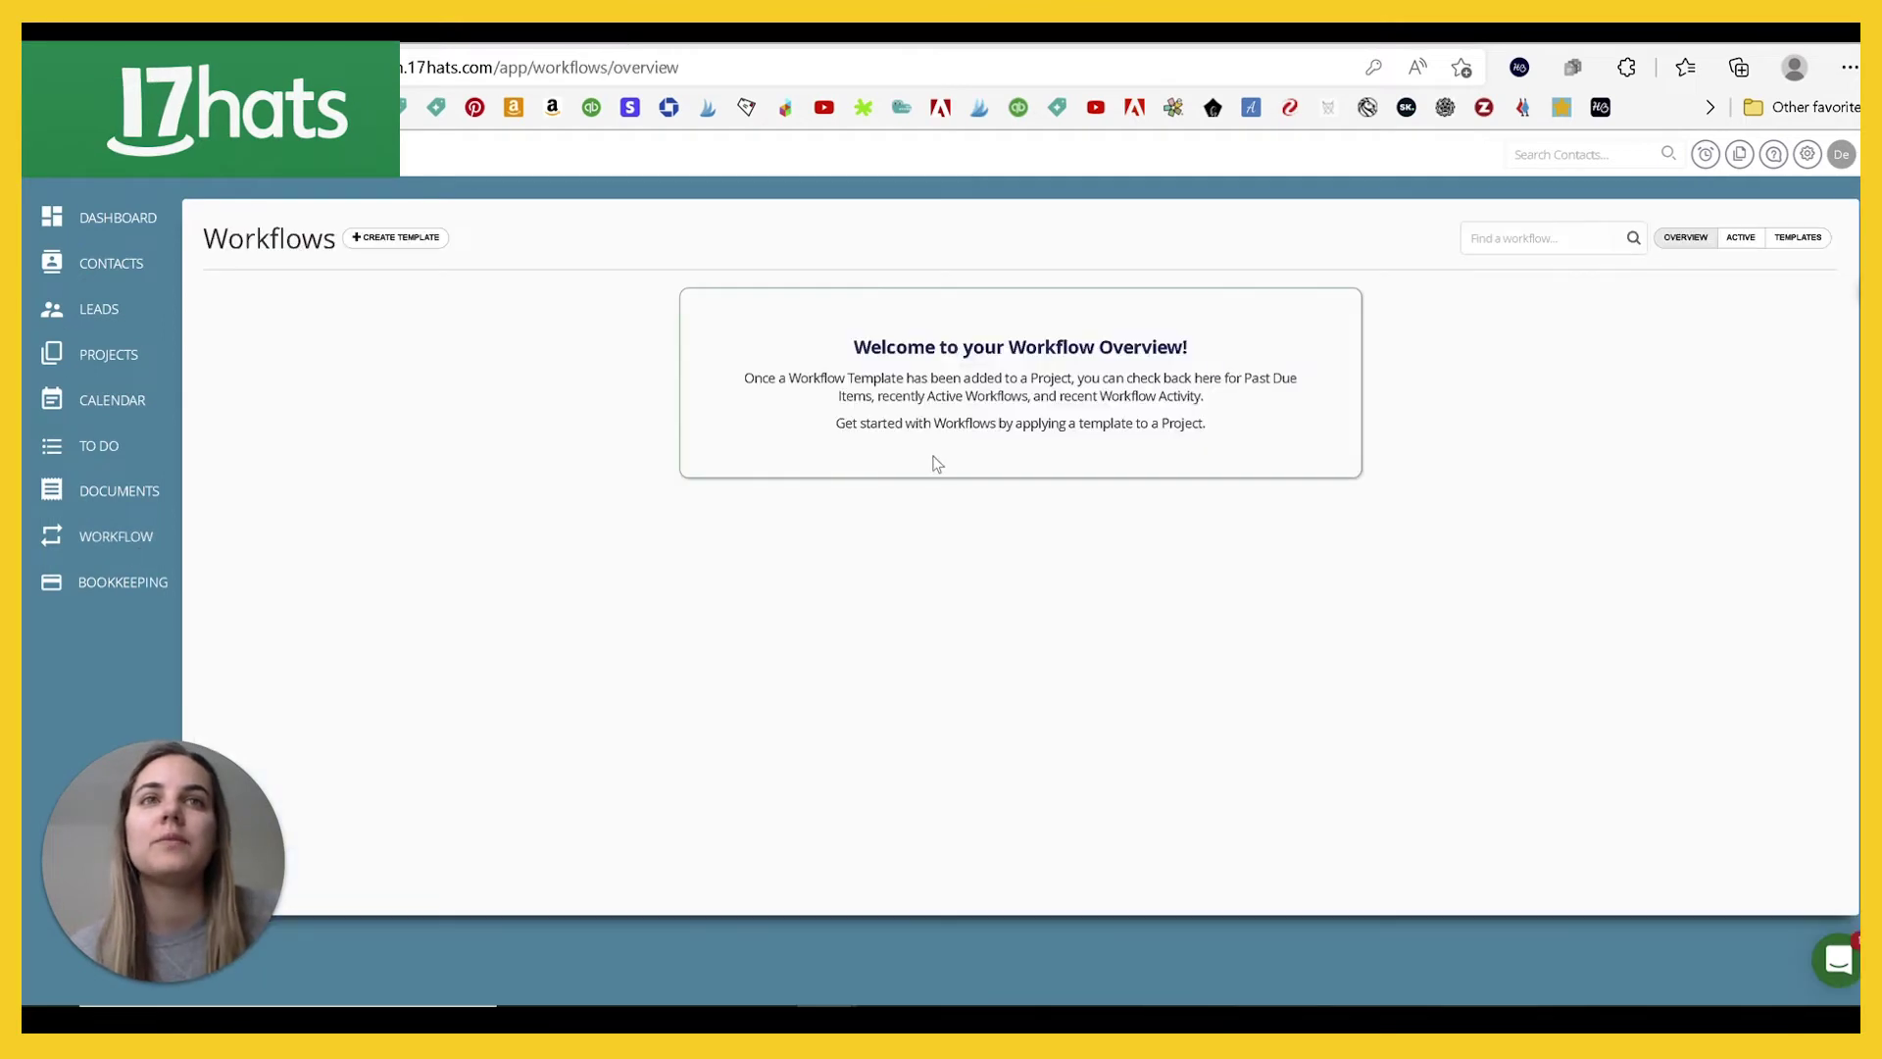
left_click(378, 239)
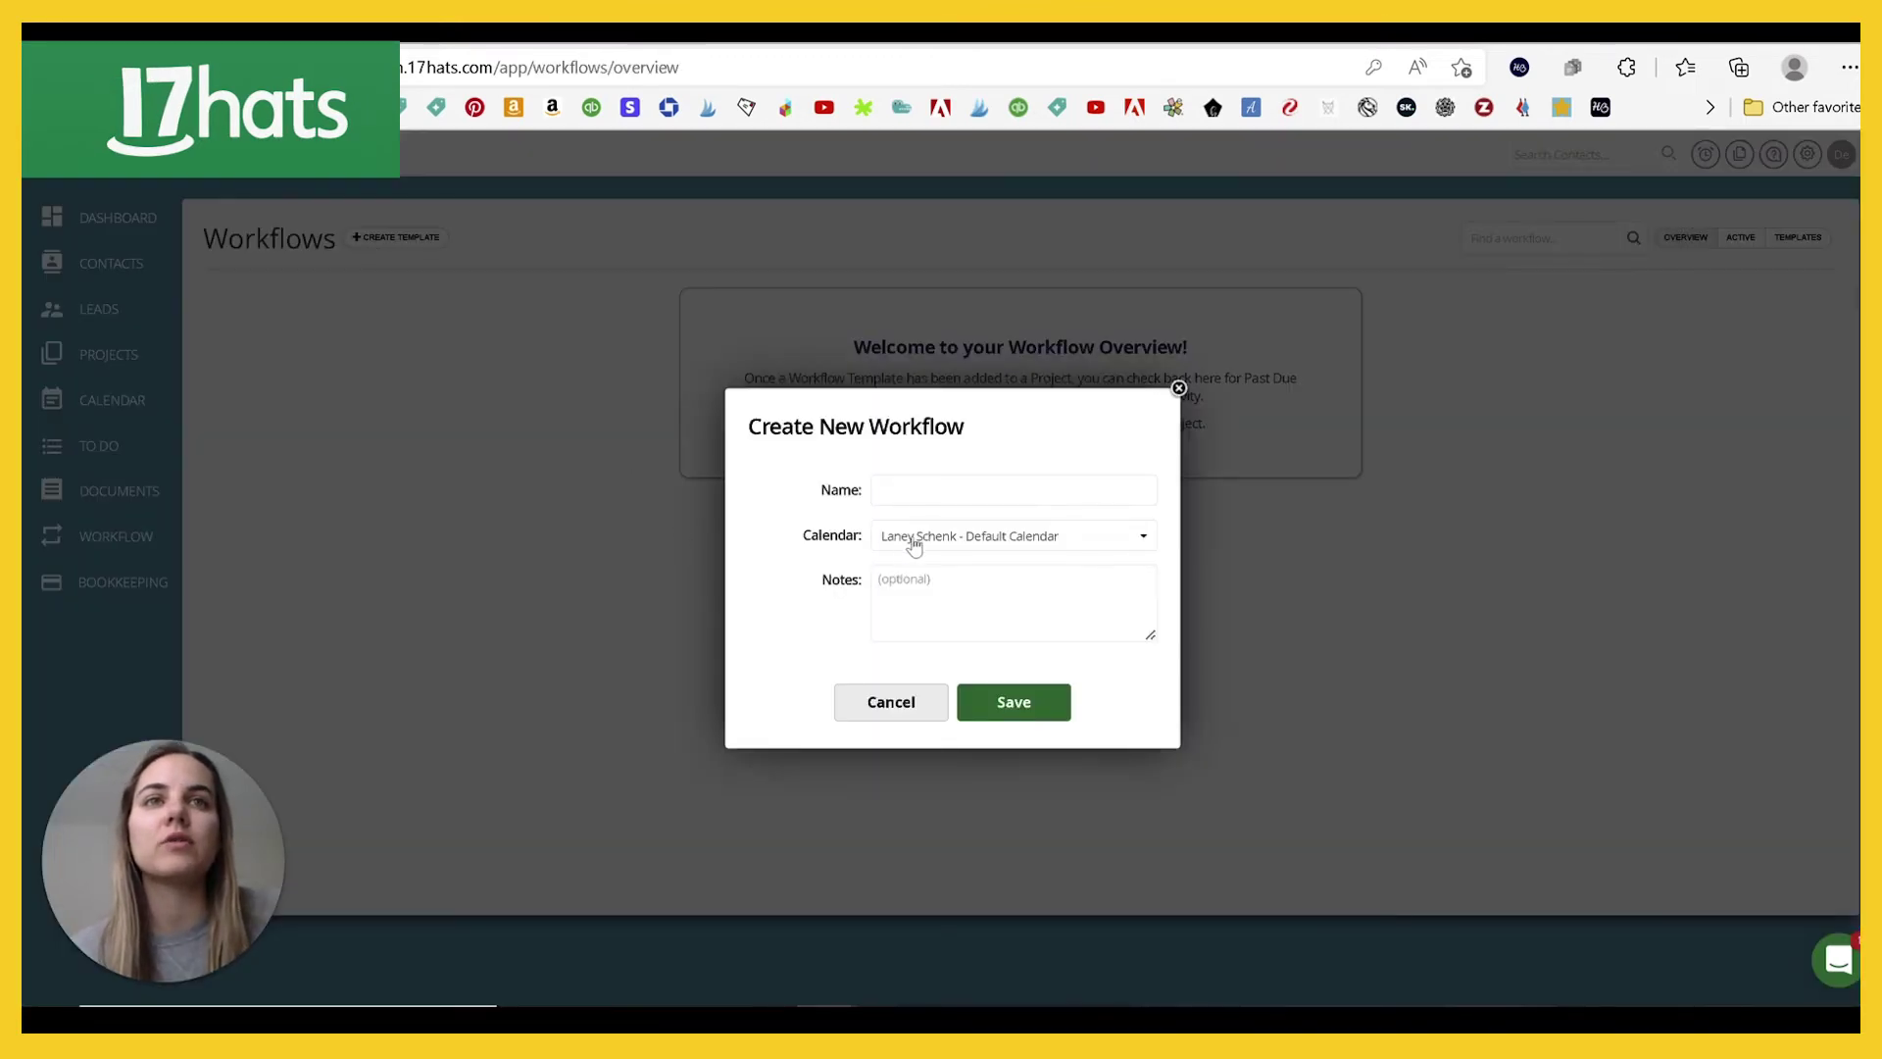
left_click(1014, 706)
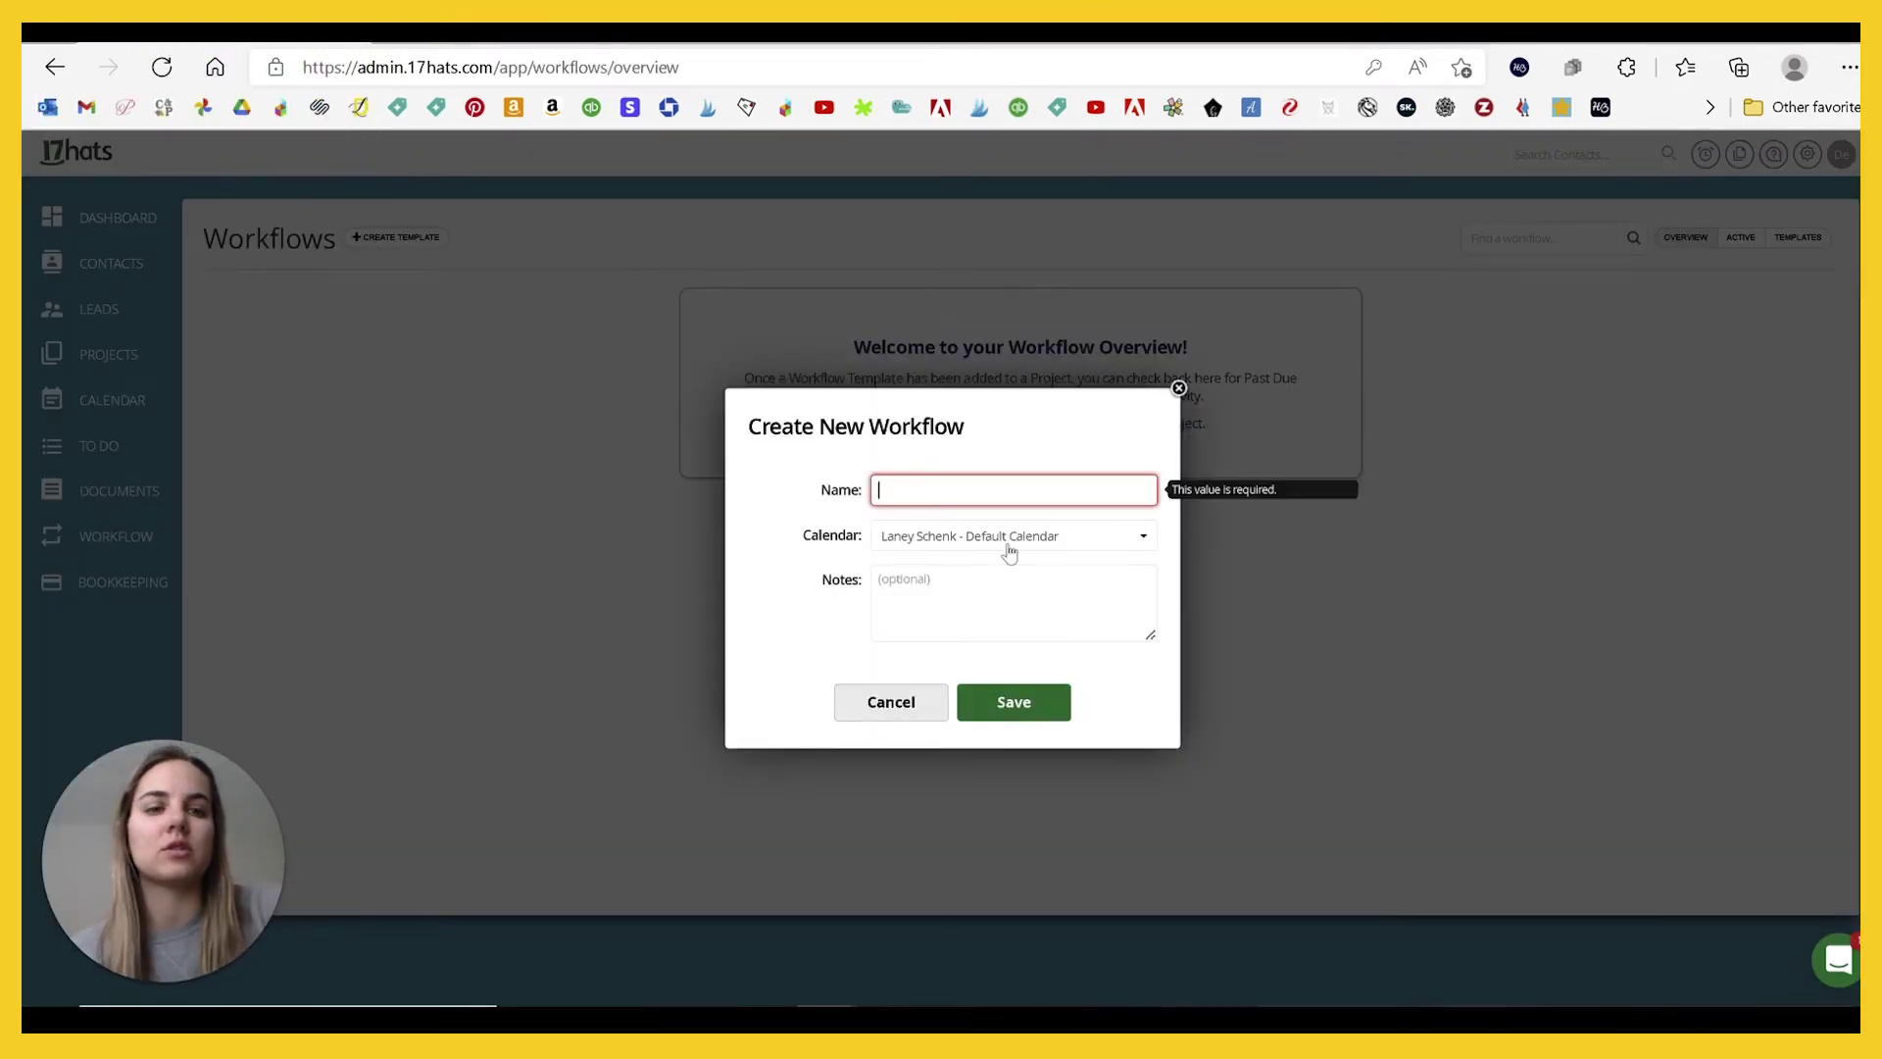
type("t")
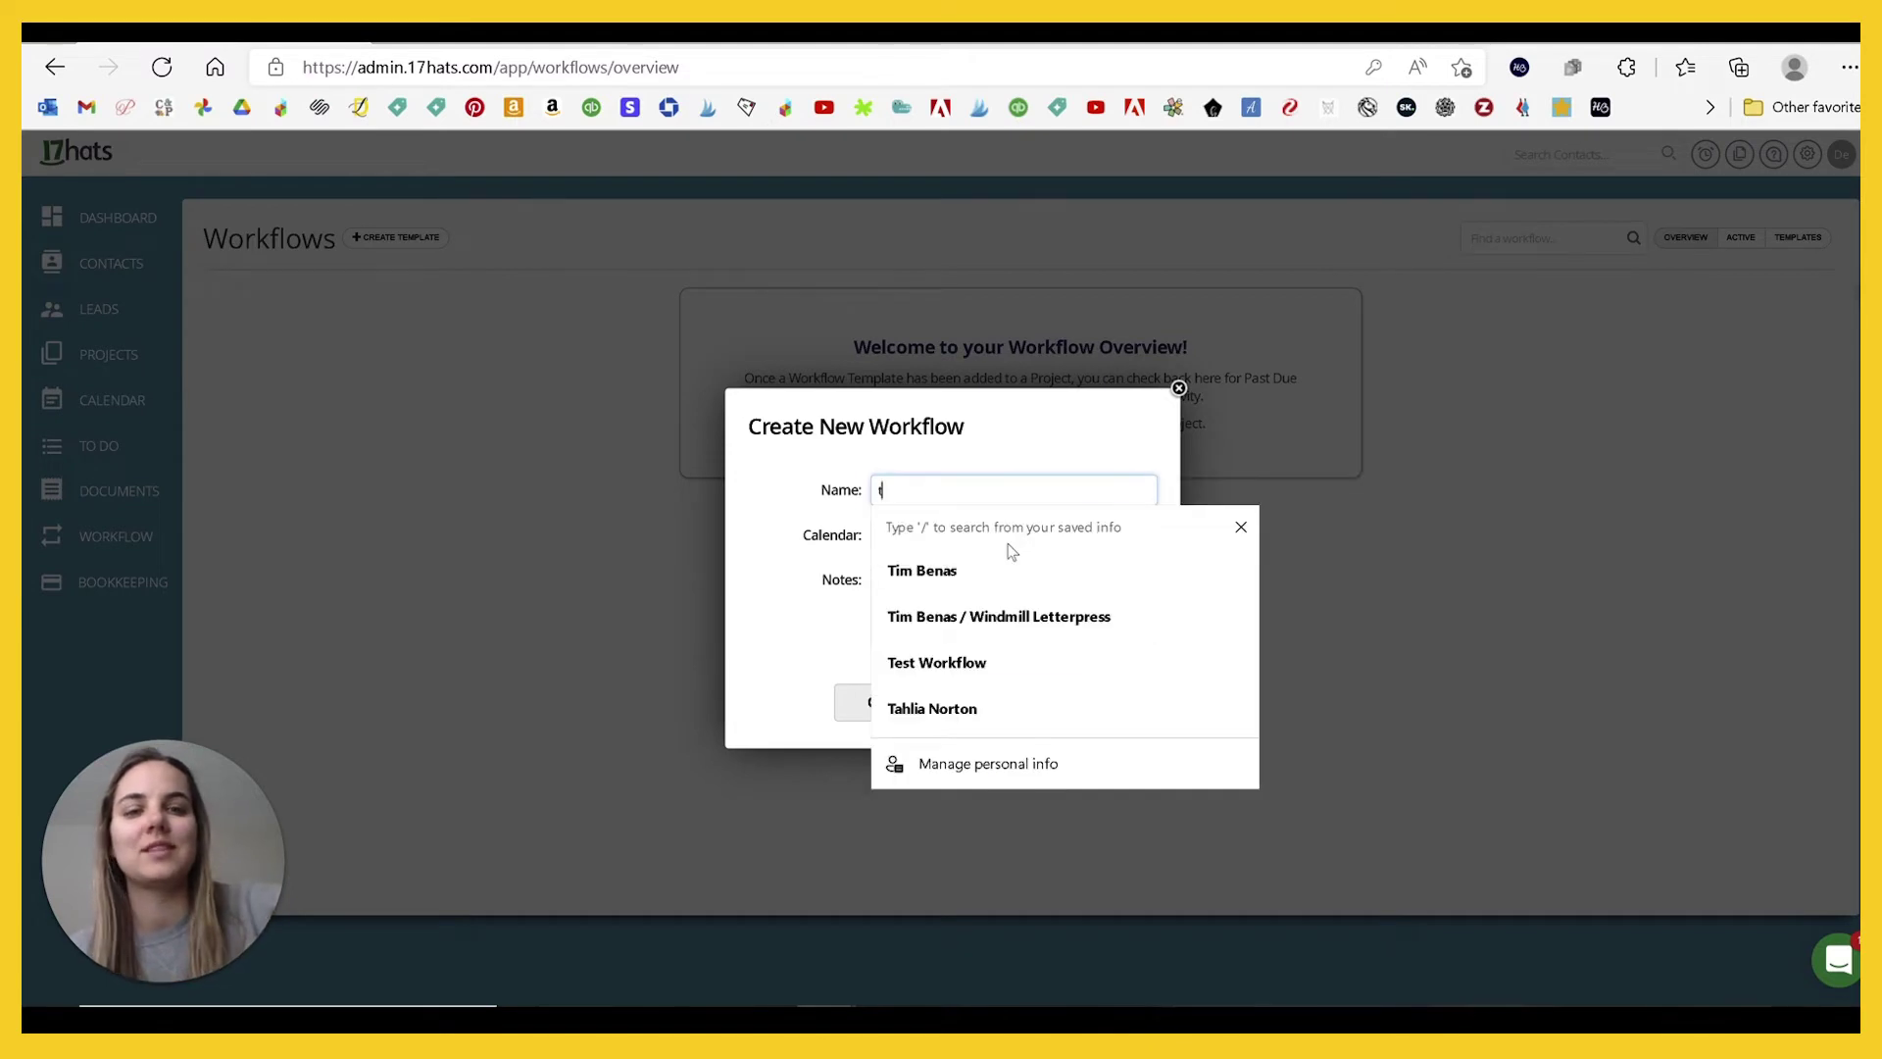
type("est Workflow")
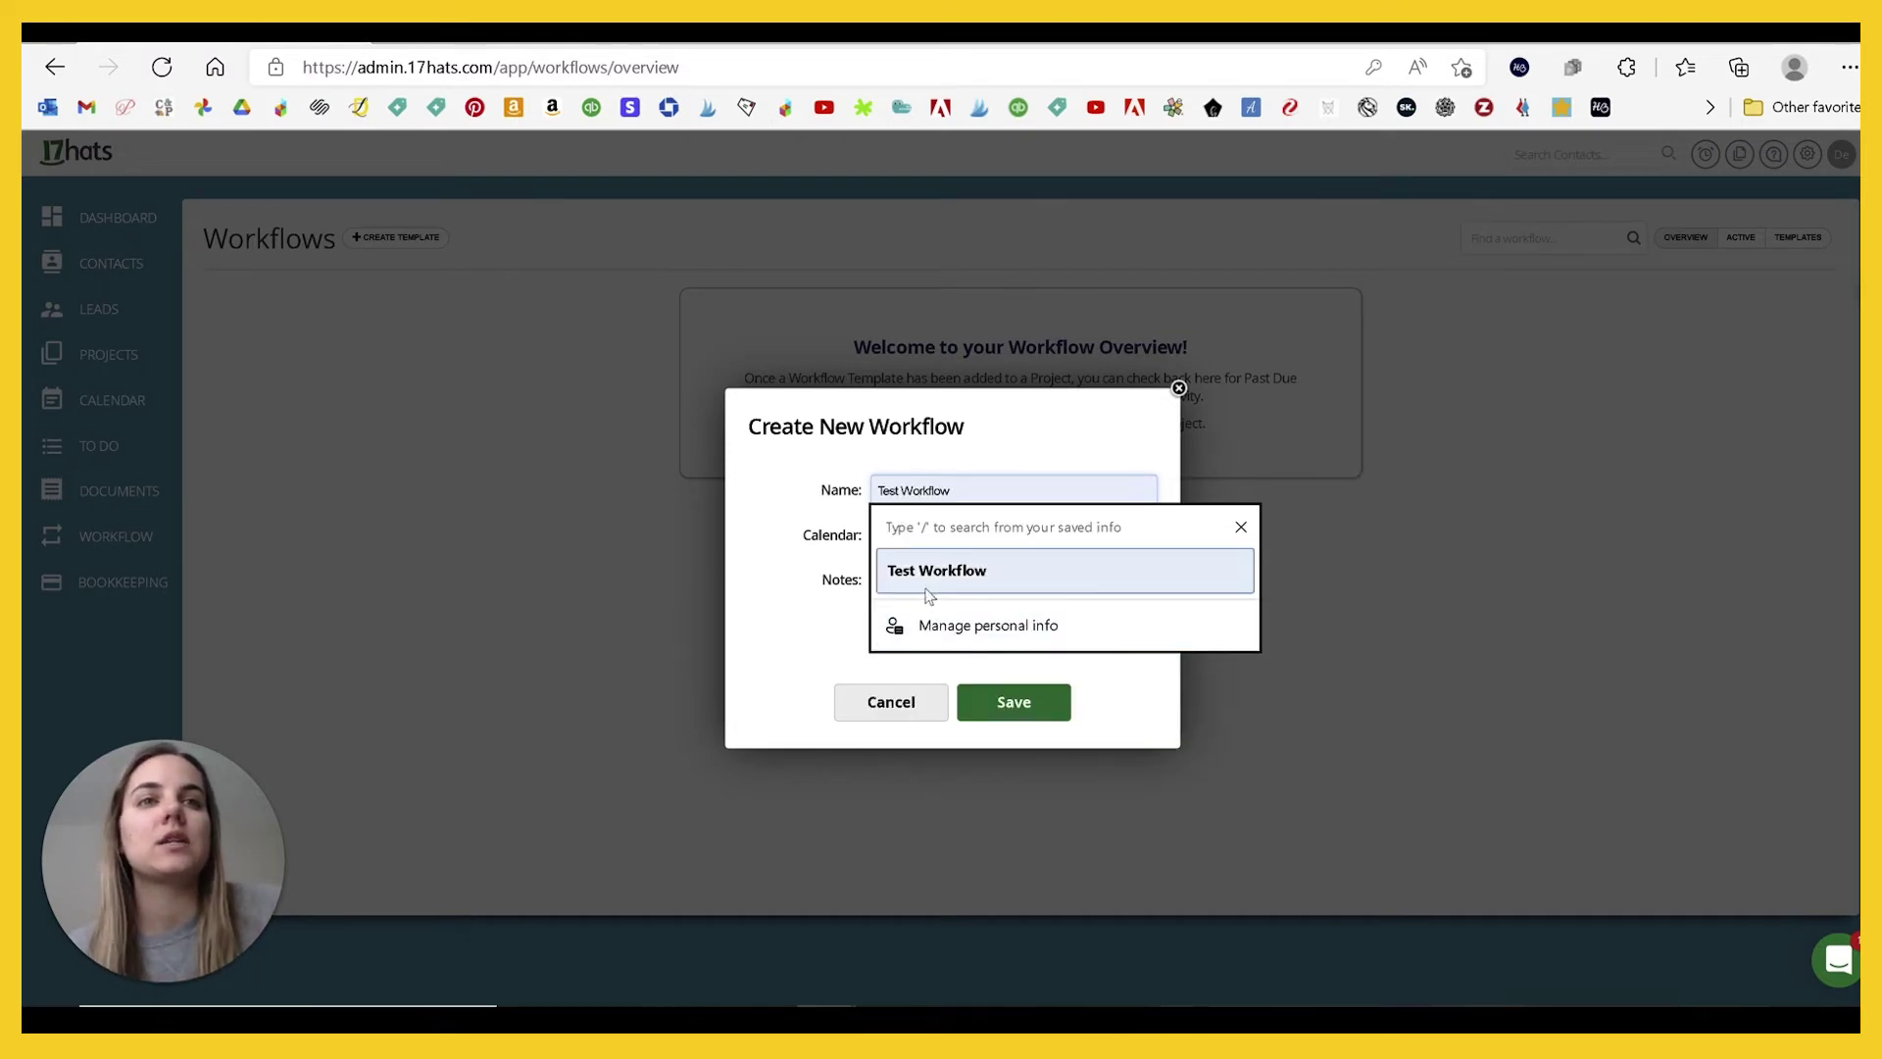
left_click(927, 588)
left_click(1034, 714)
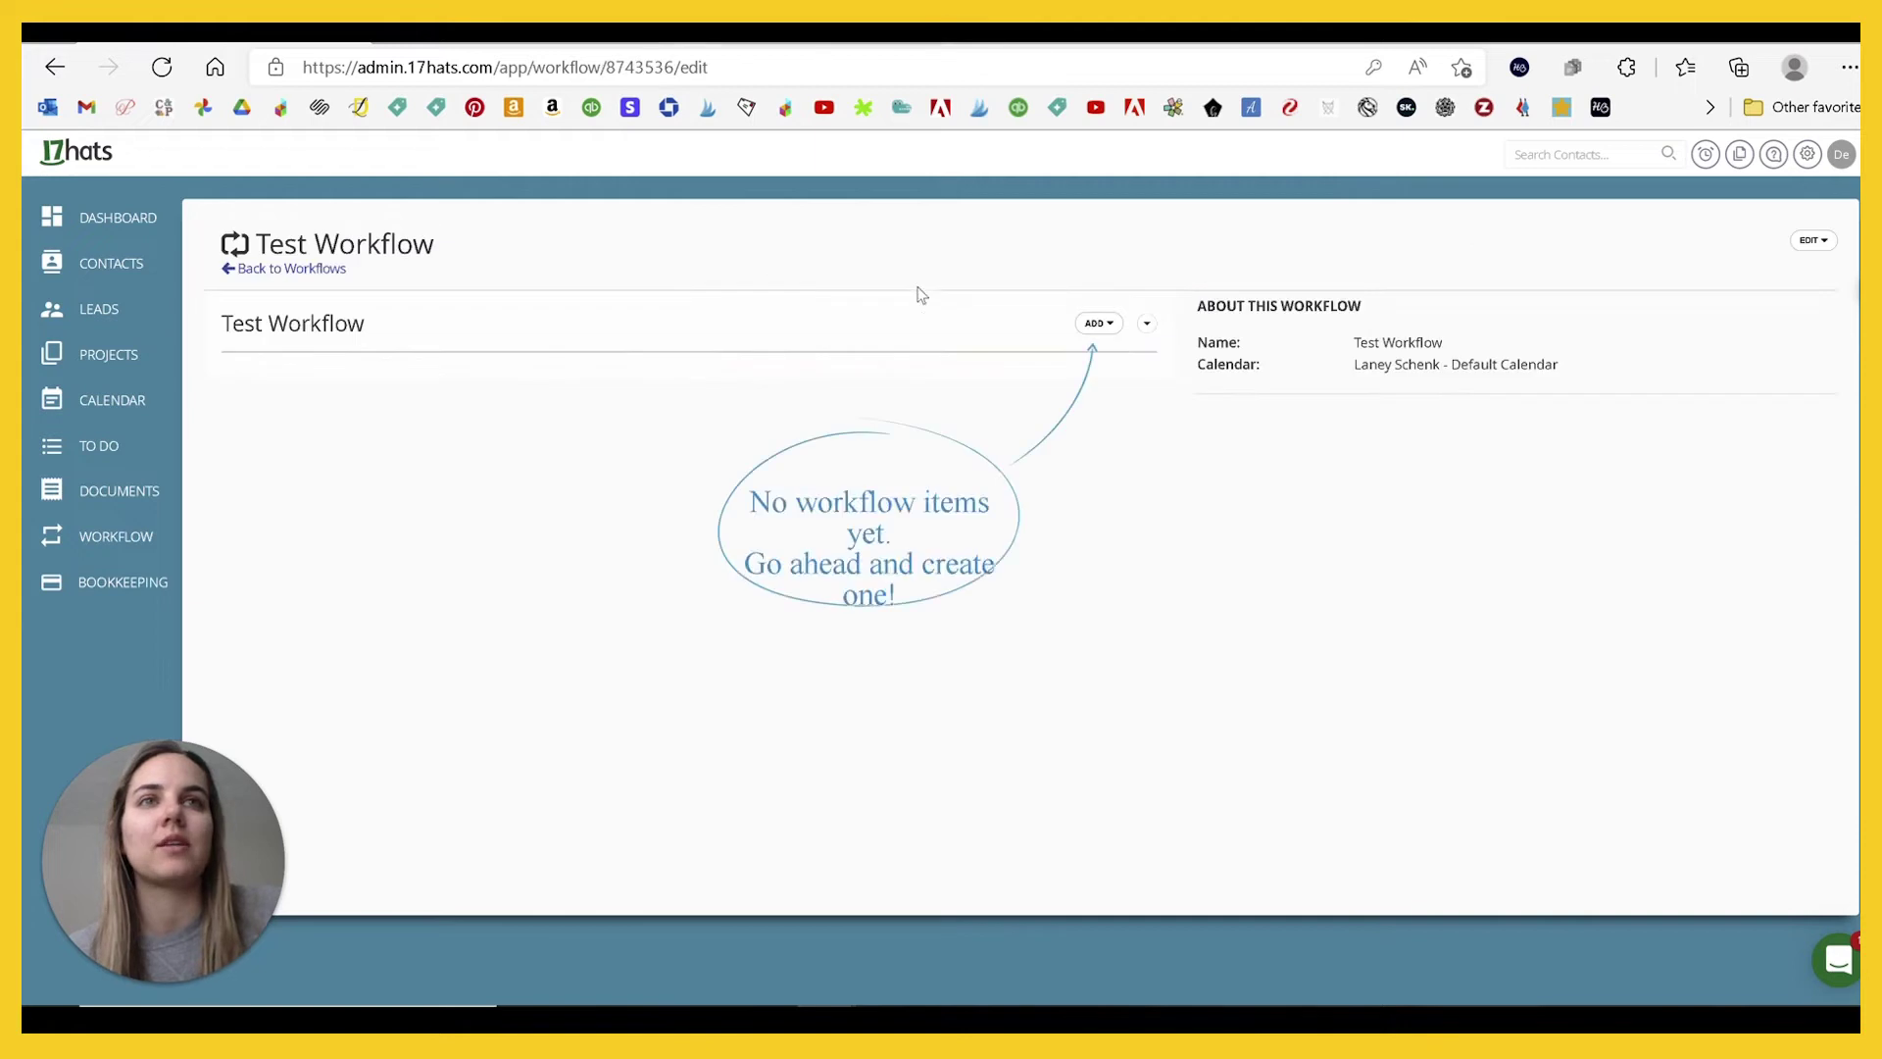
Step: Add an Action item and browse the list of available action types
left_click(1098, 323)
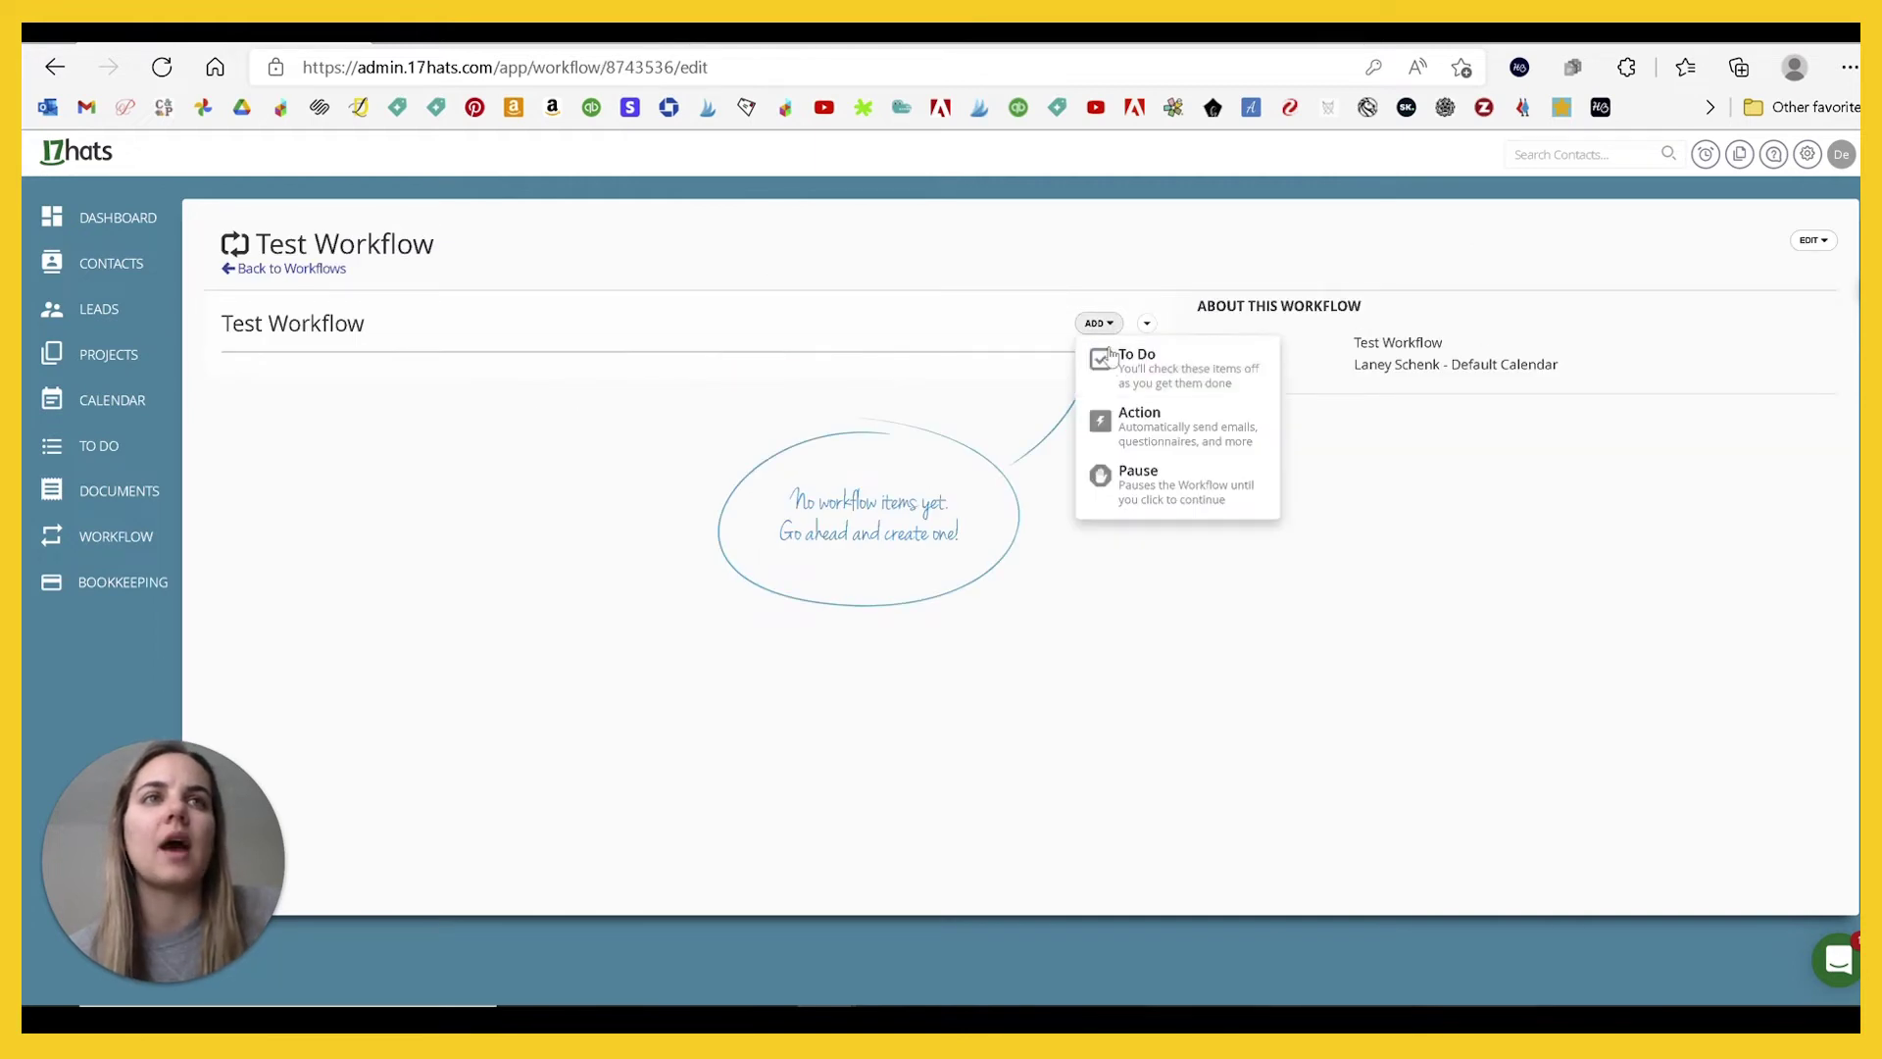
left_click(1223, 443)
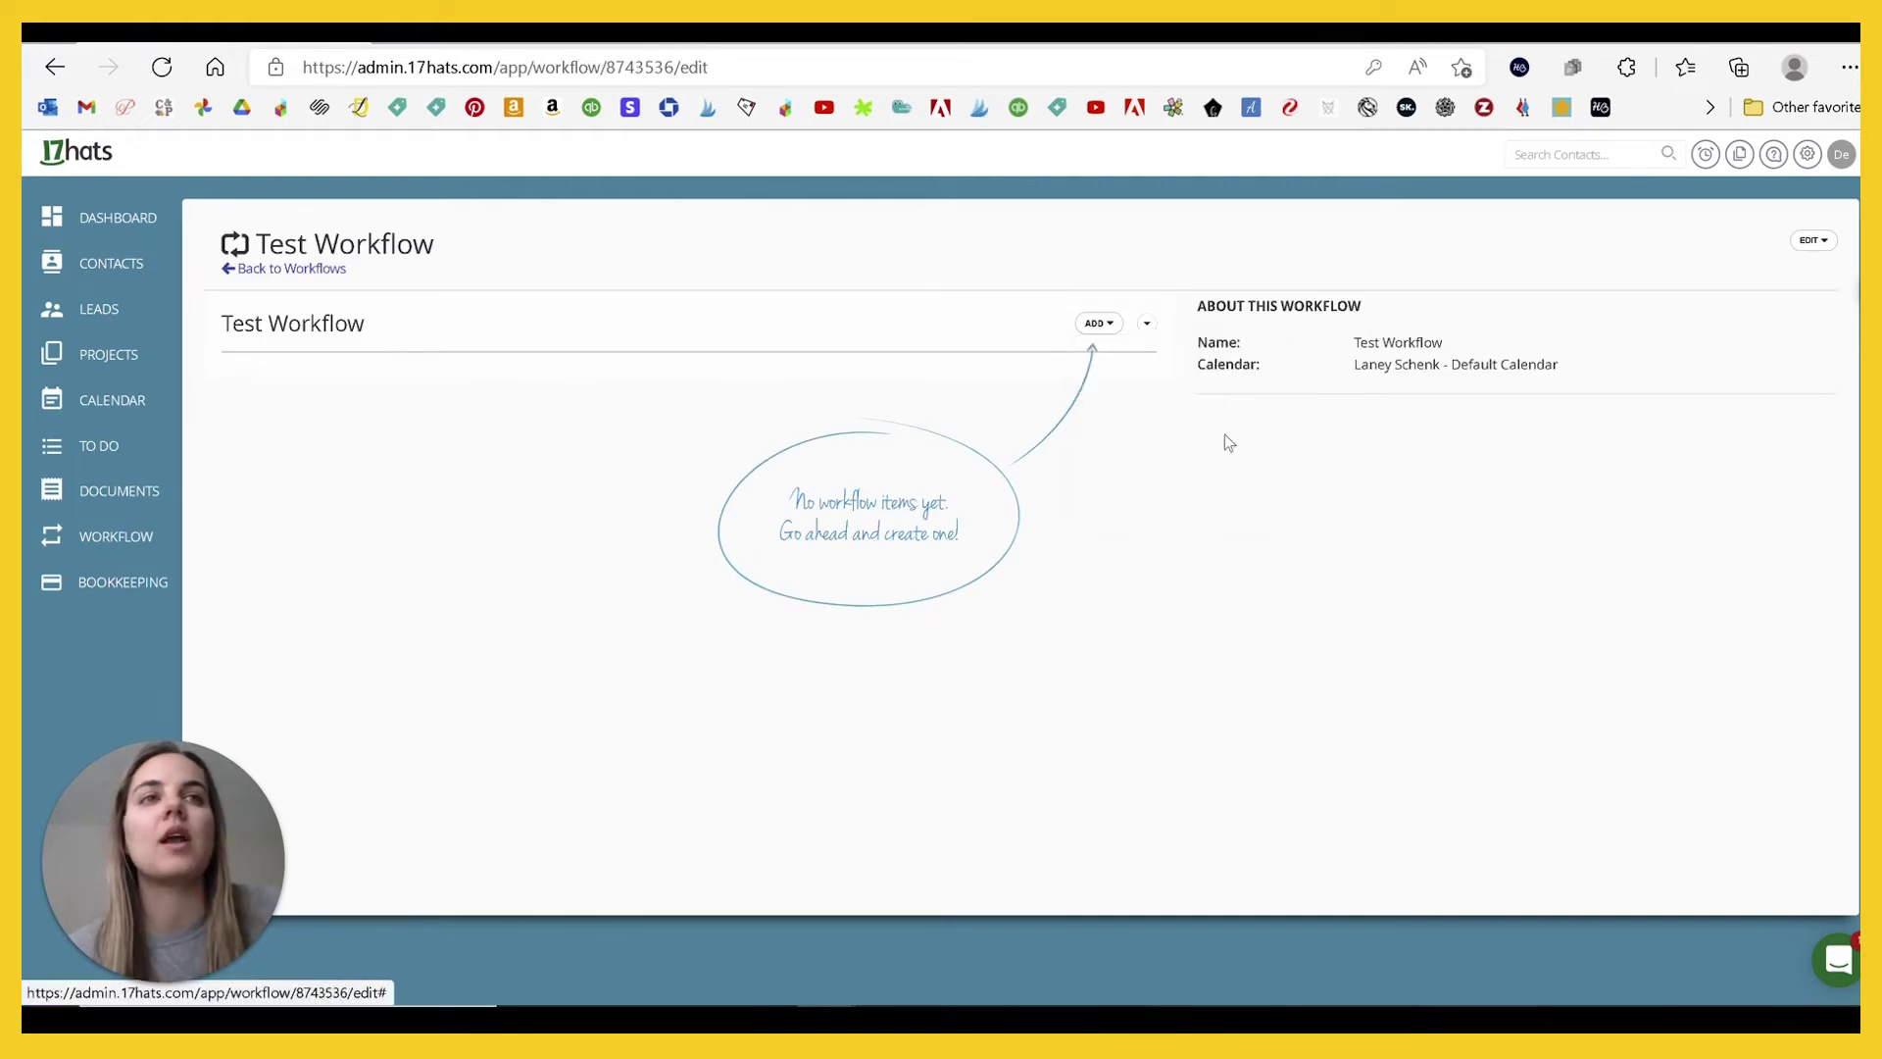
left_click(973, 429)
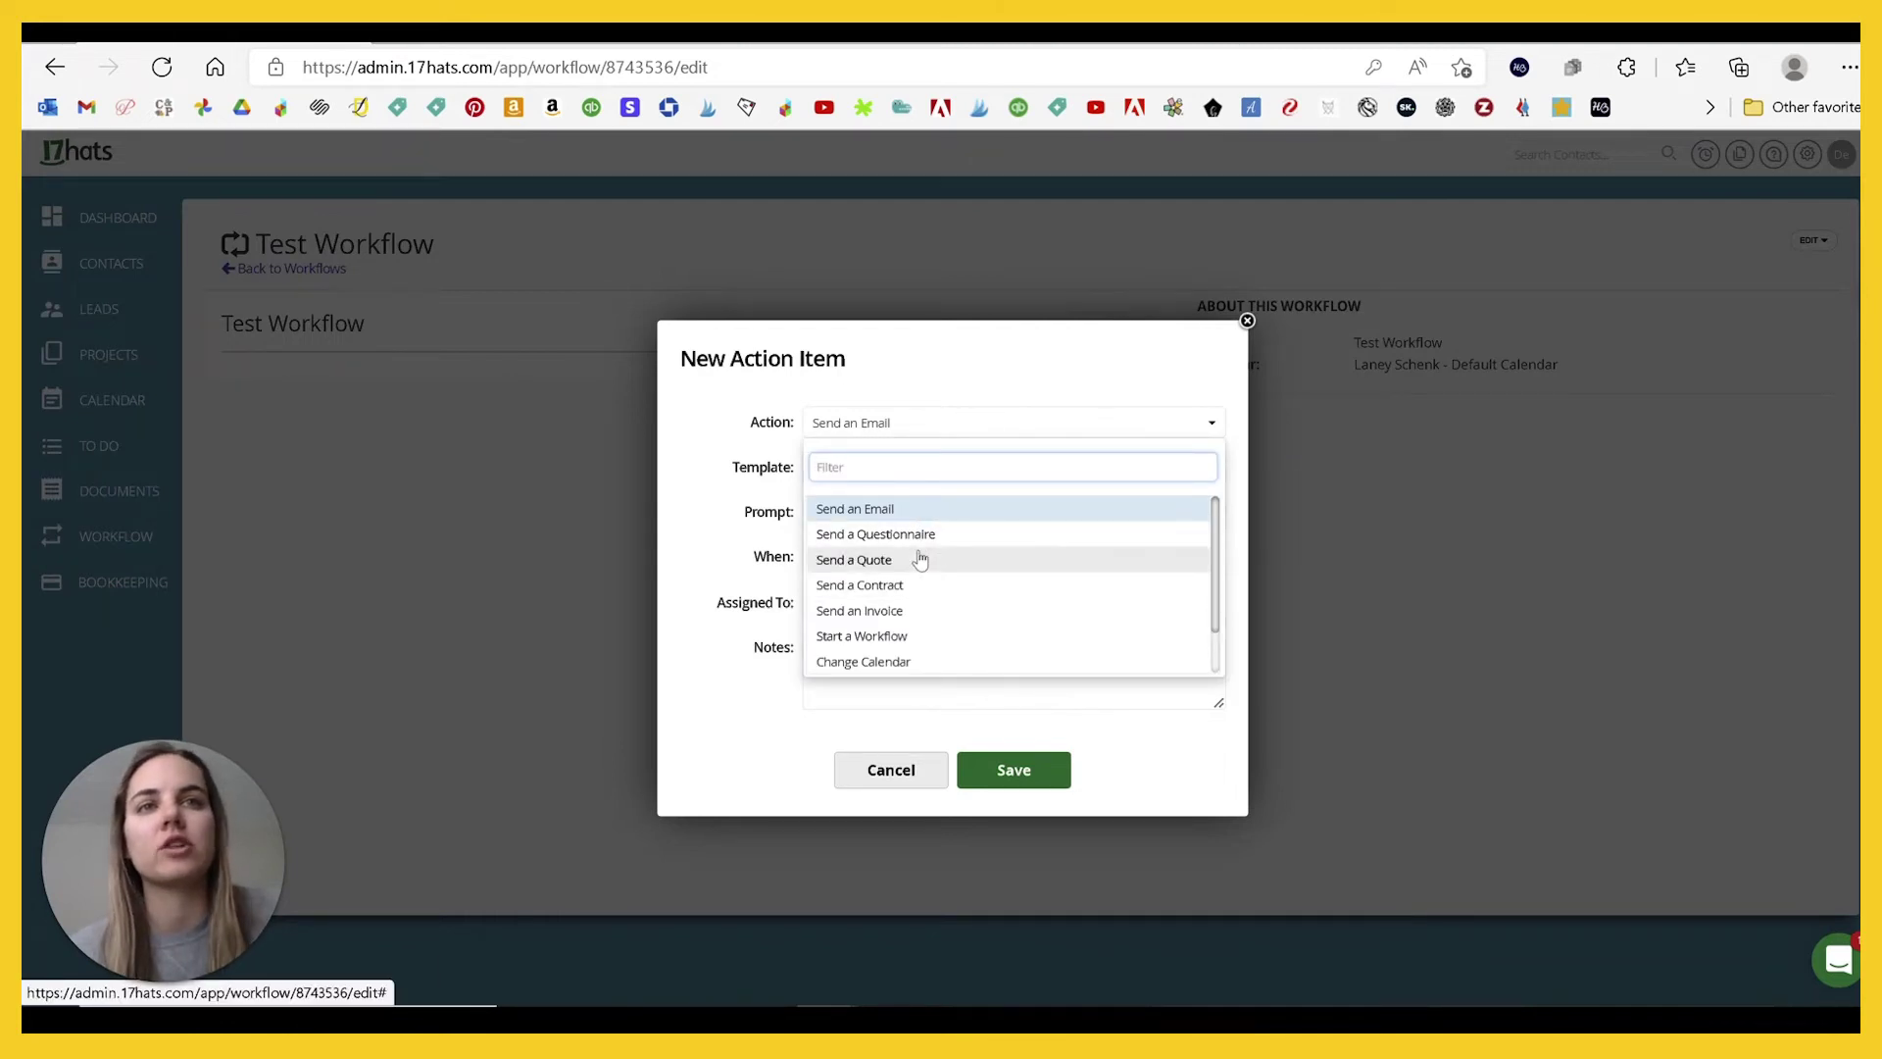
scroll(922, 568, "down", 1)
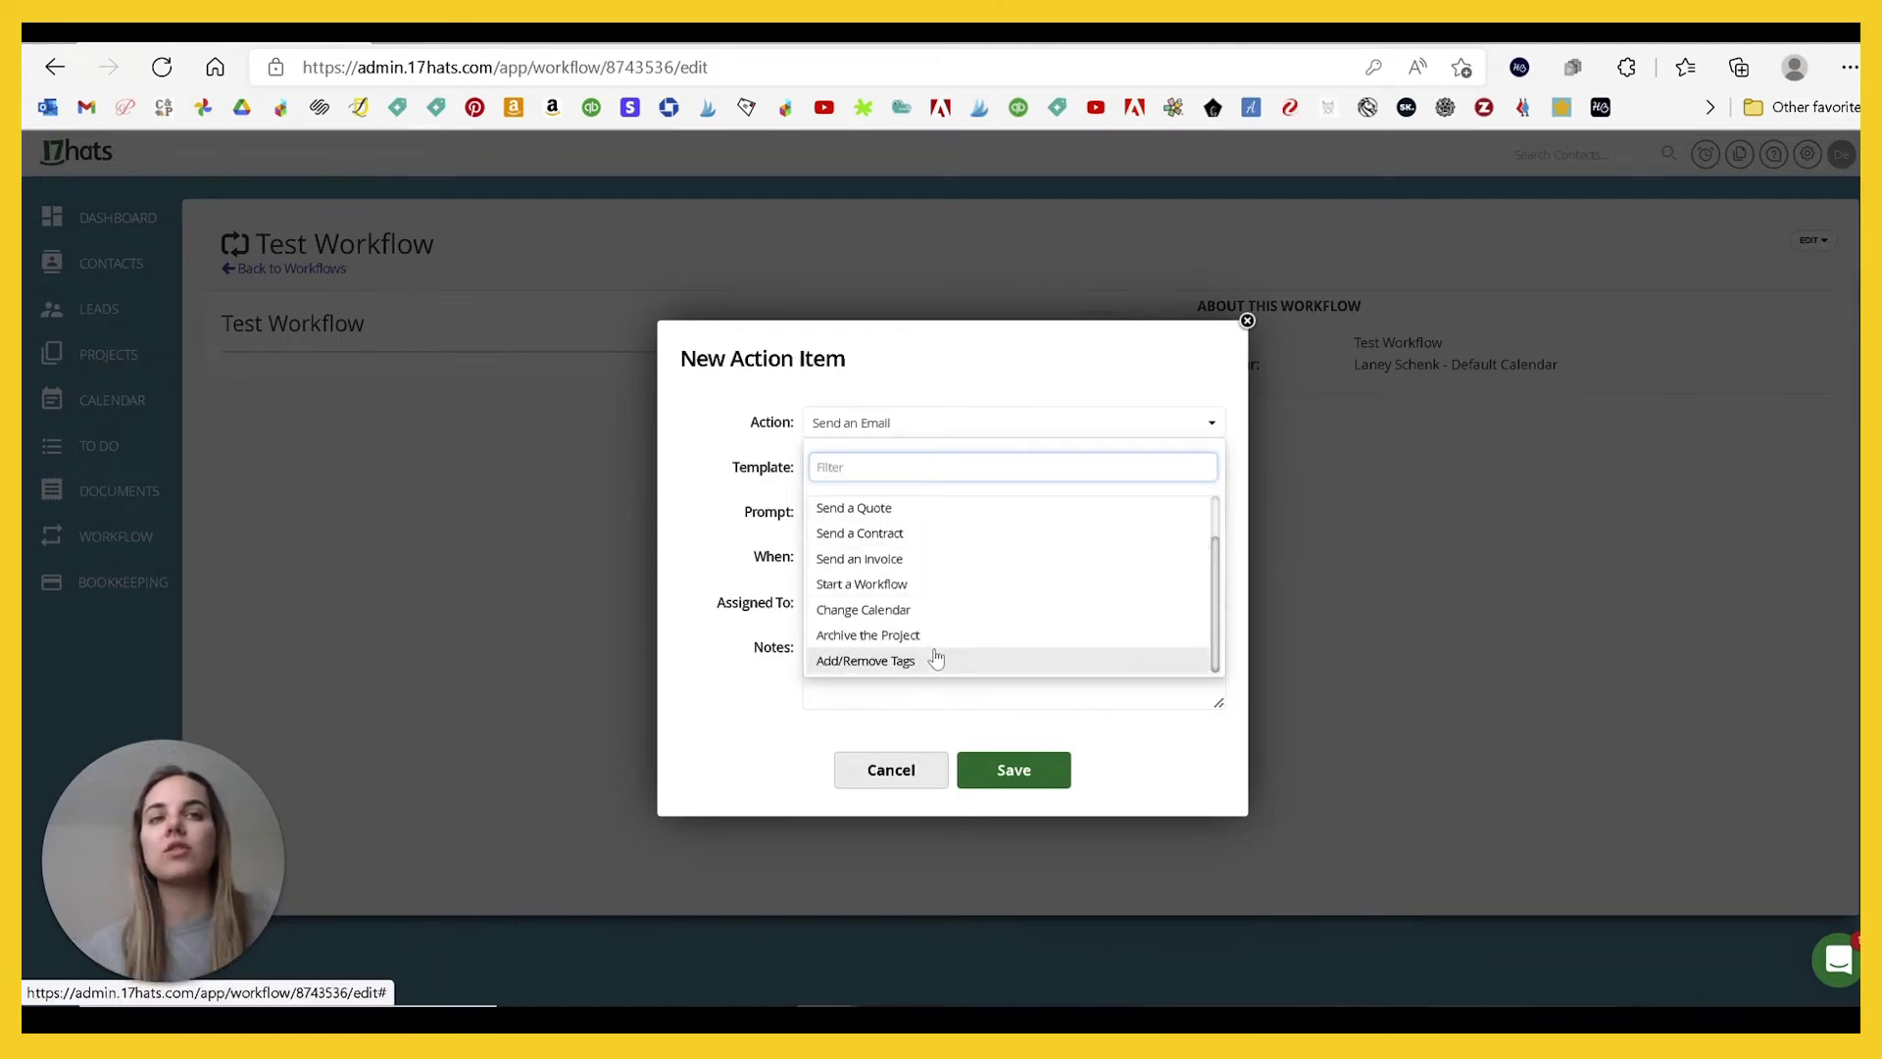
scroll(936, 659, "up", 1)
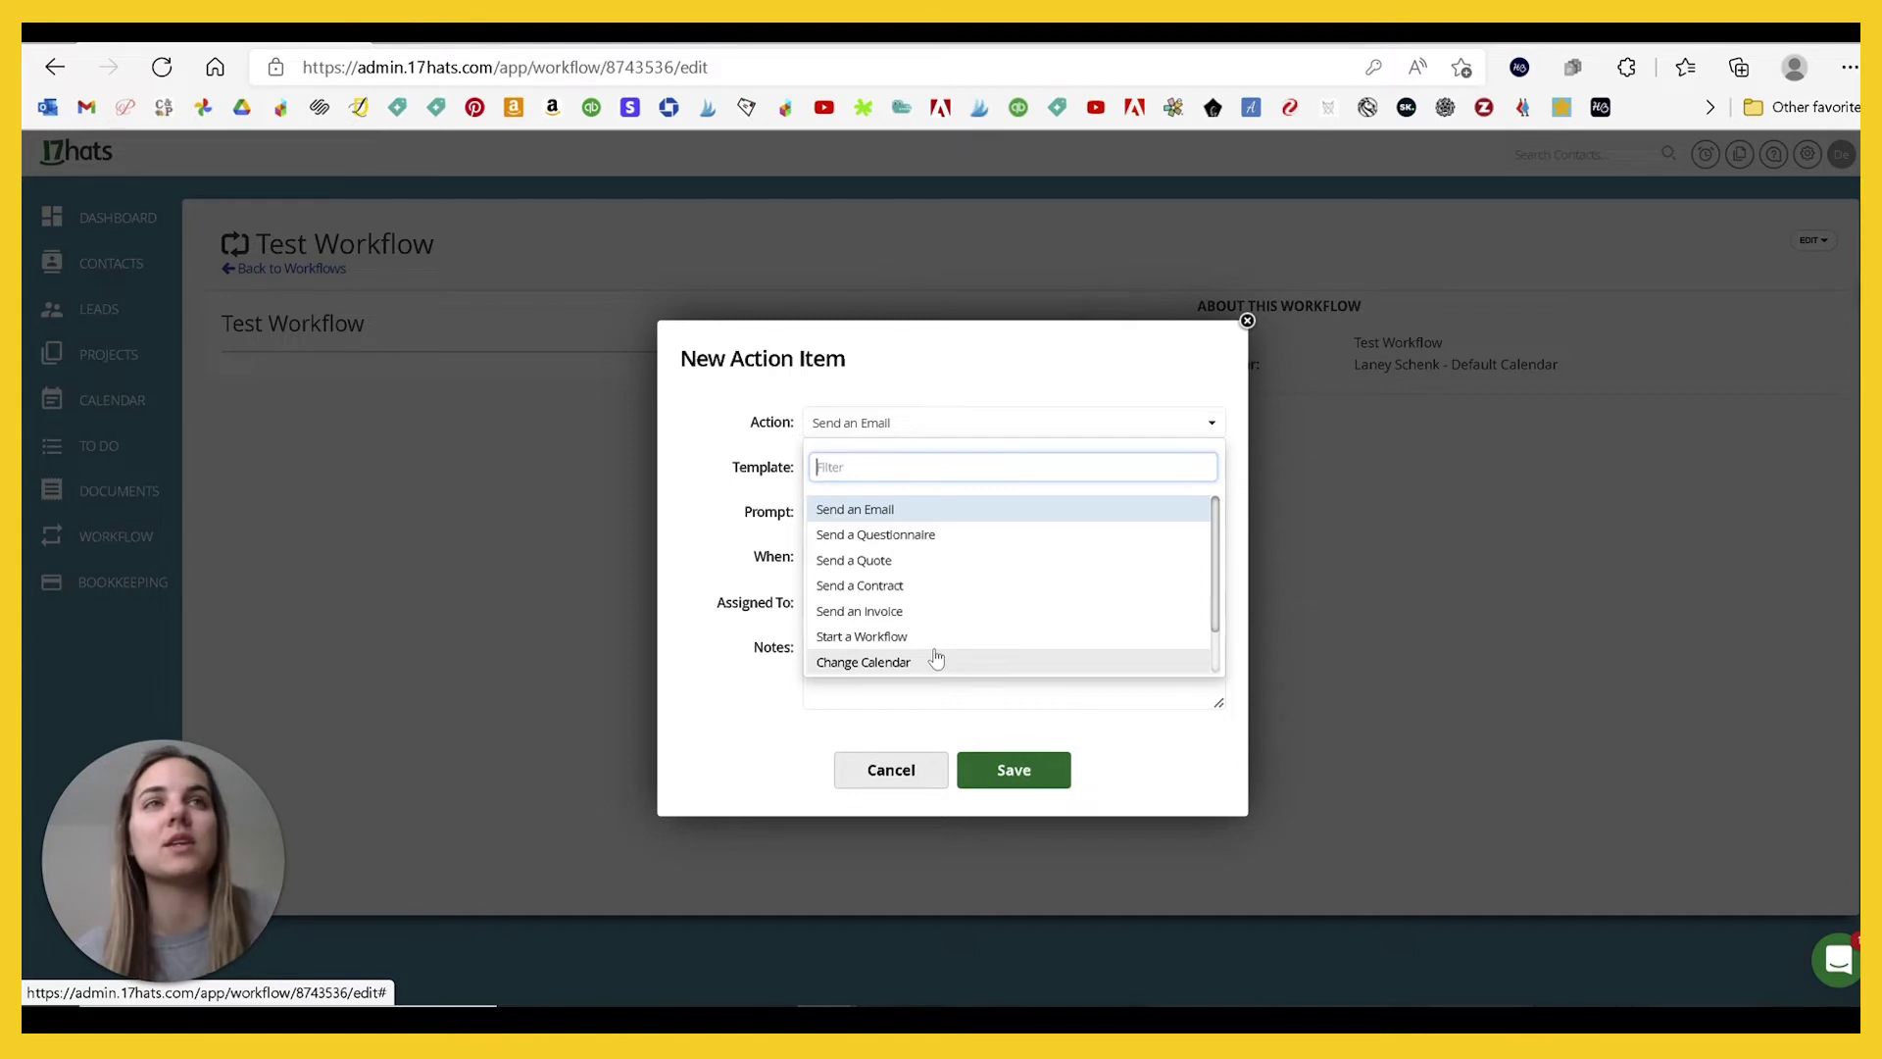
scroll(998, 546, "down", 1)
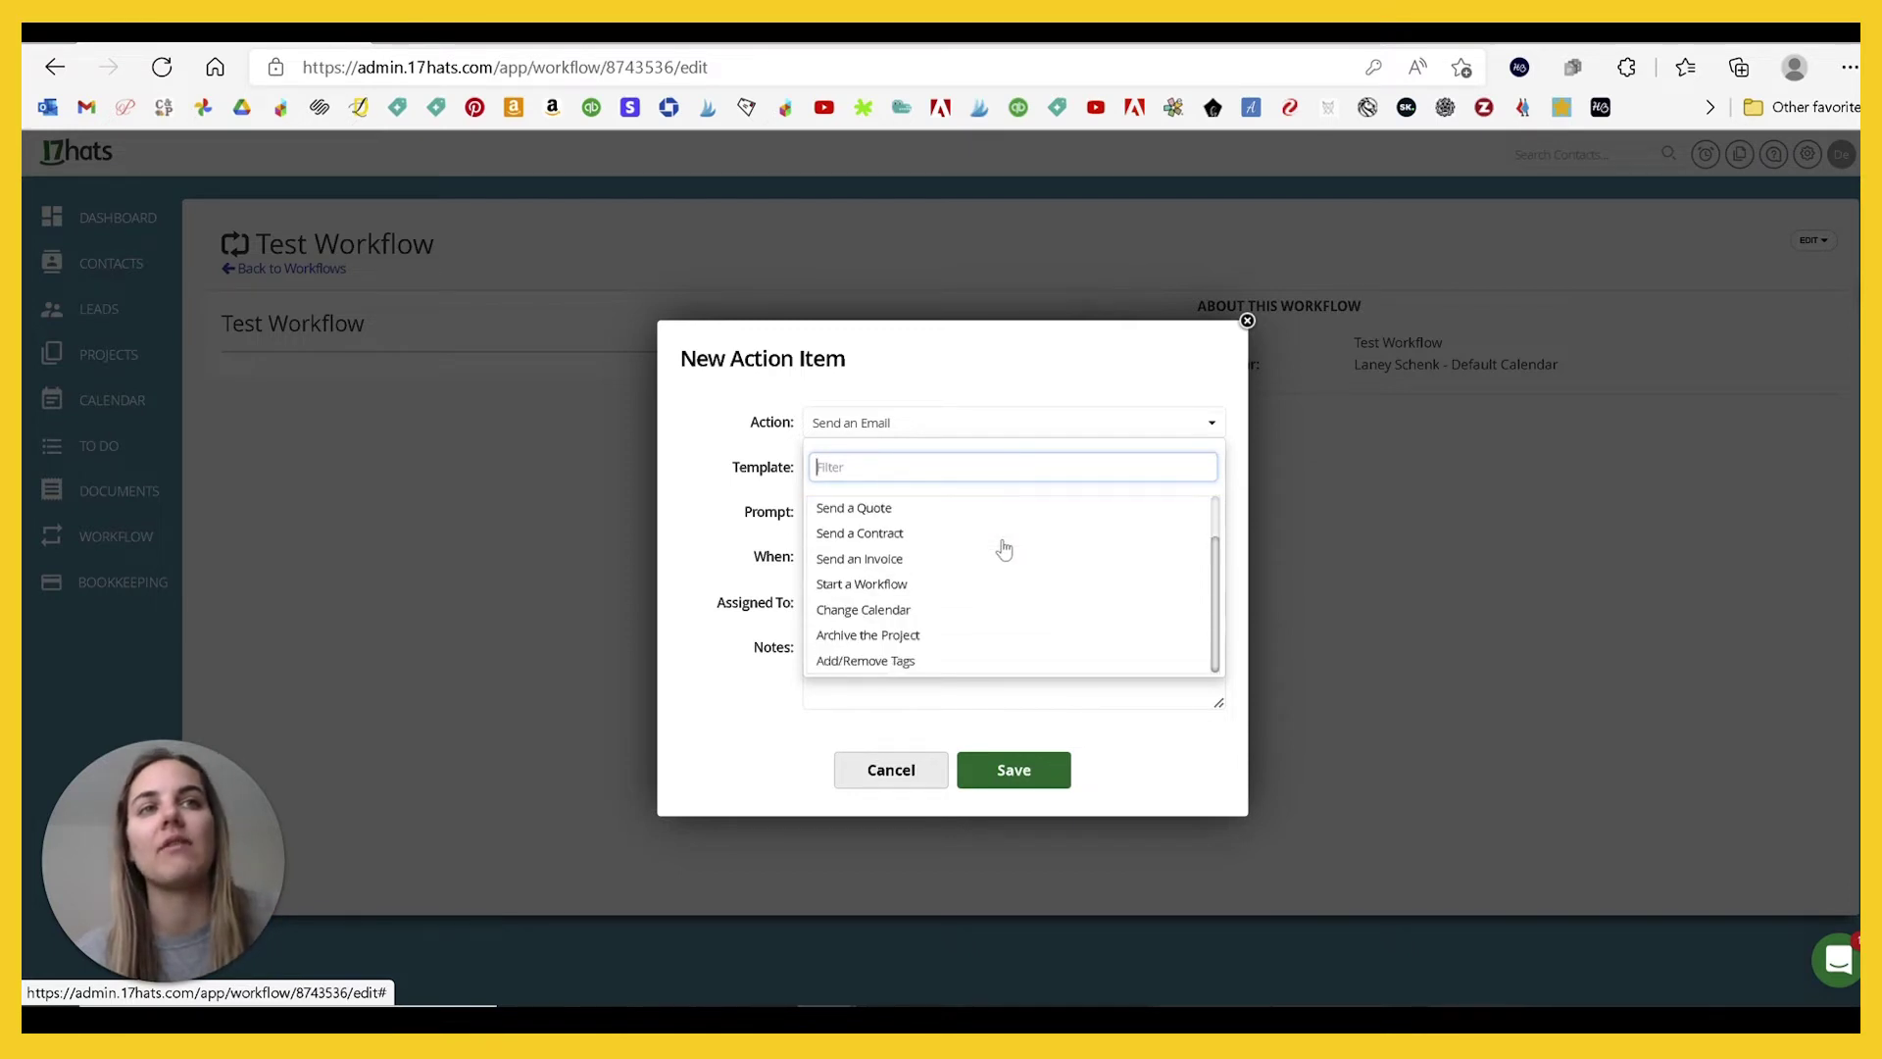
scroll(1002, 588, "up", 1)
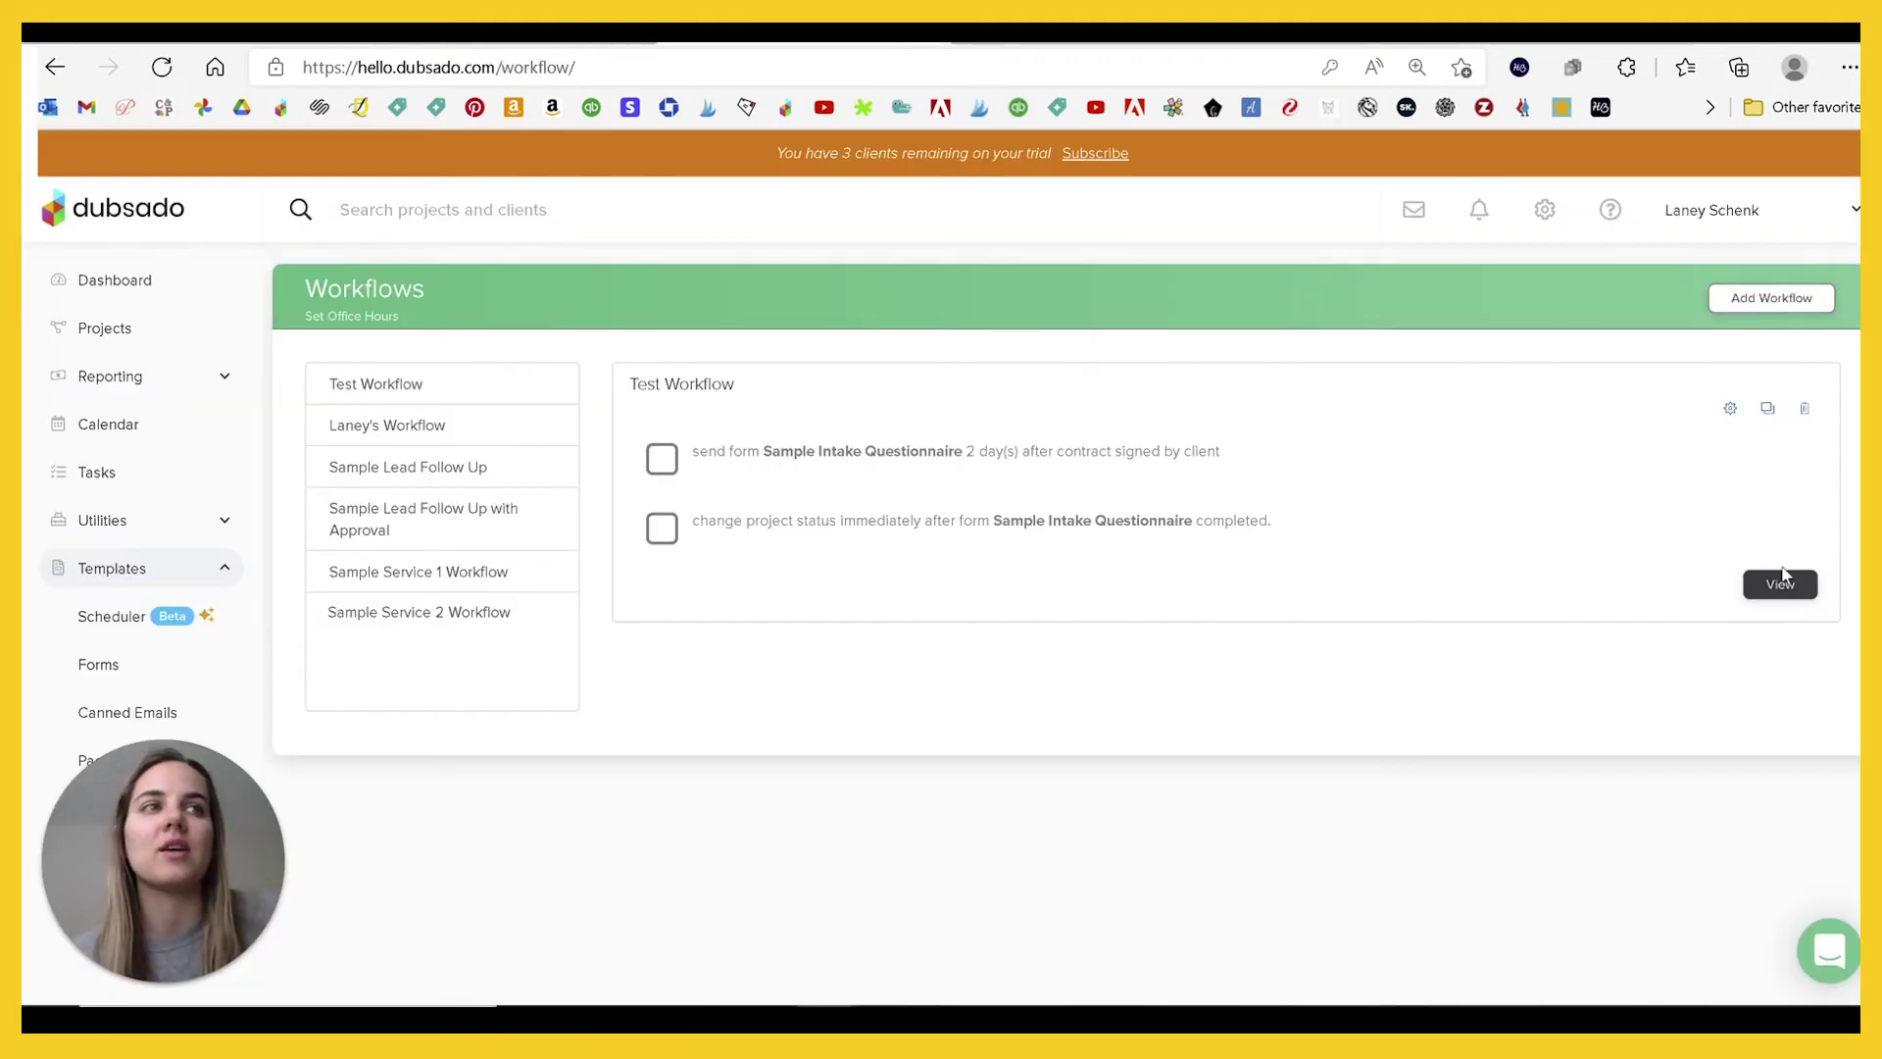
Step: Open Test Workflow and preview the available actions, cancelling without adding one
left_click(1730, 407)
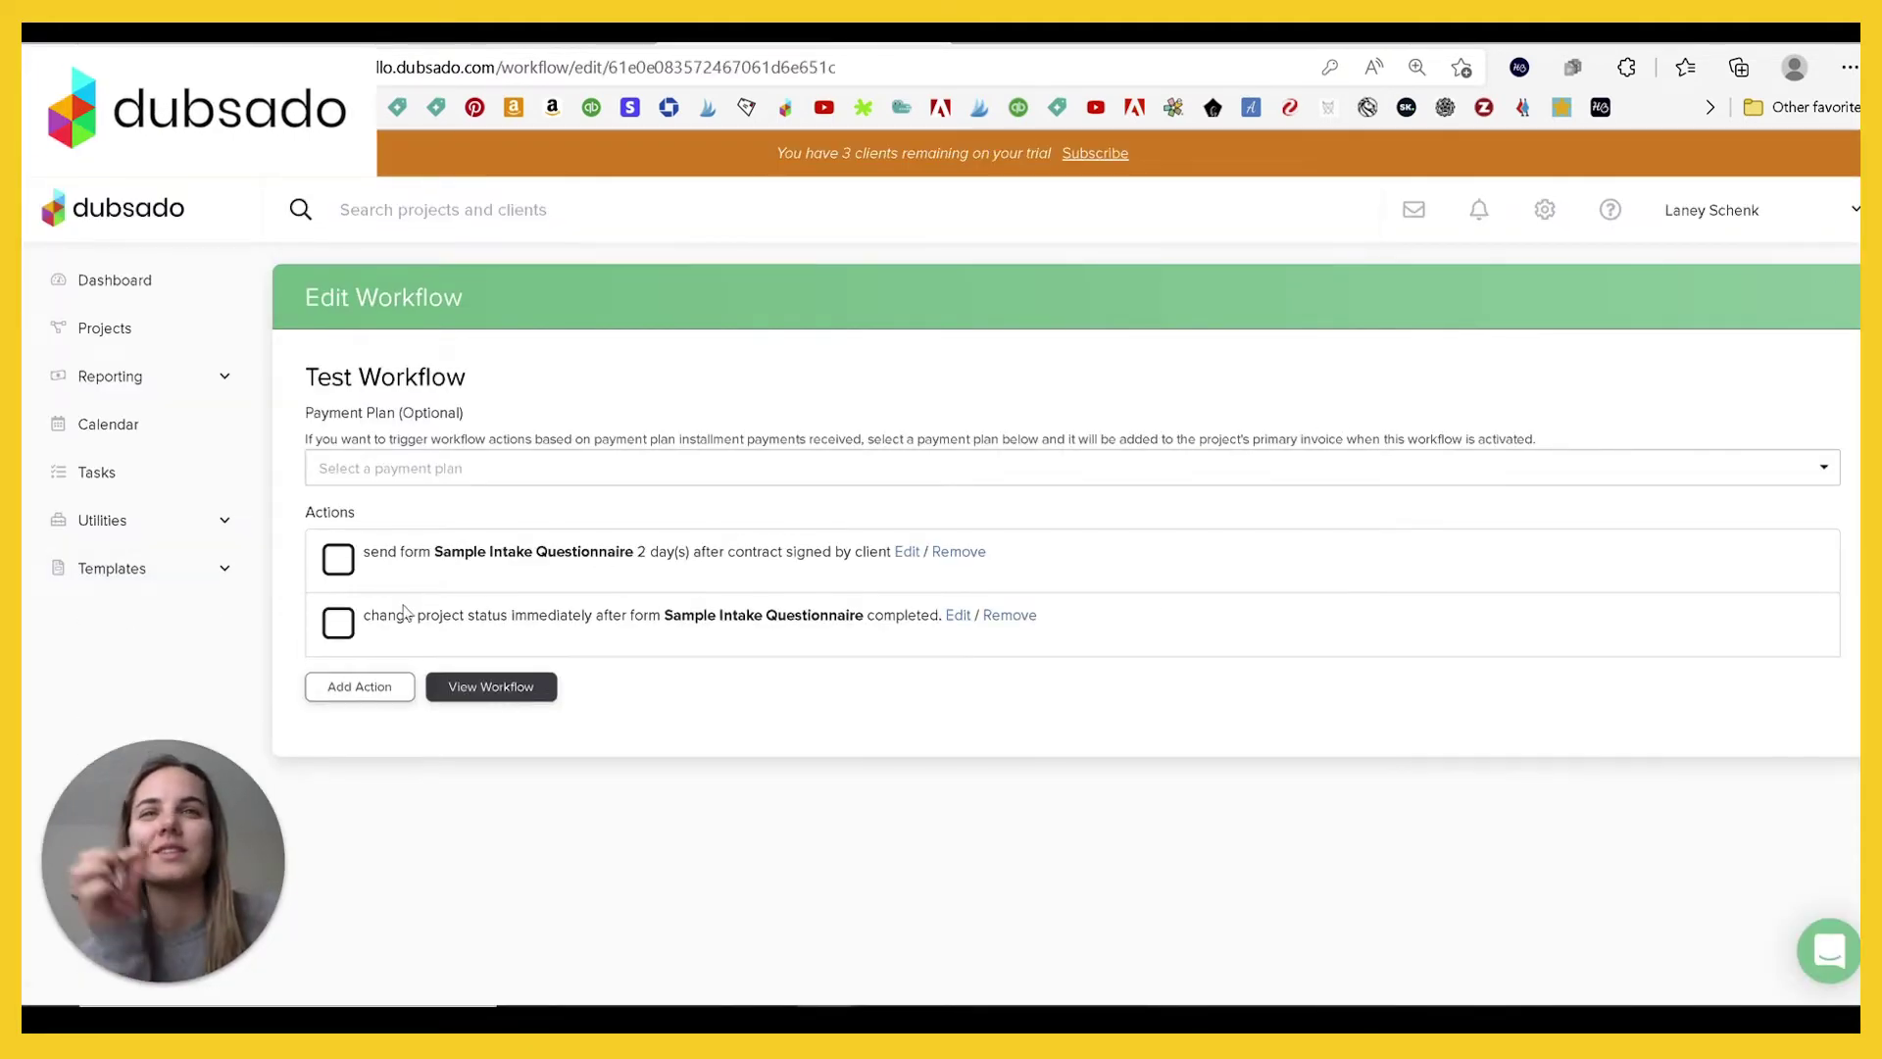
left_click(365, 686)
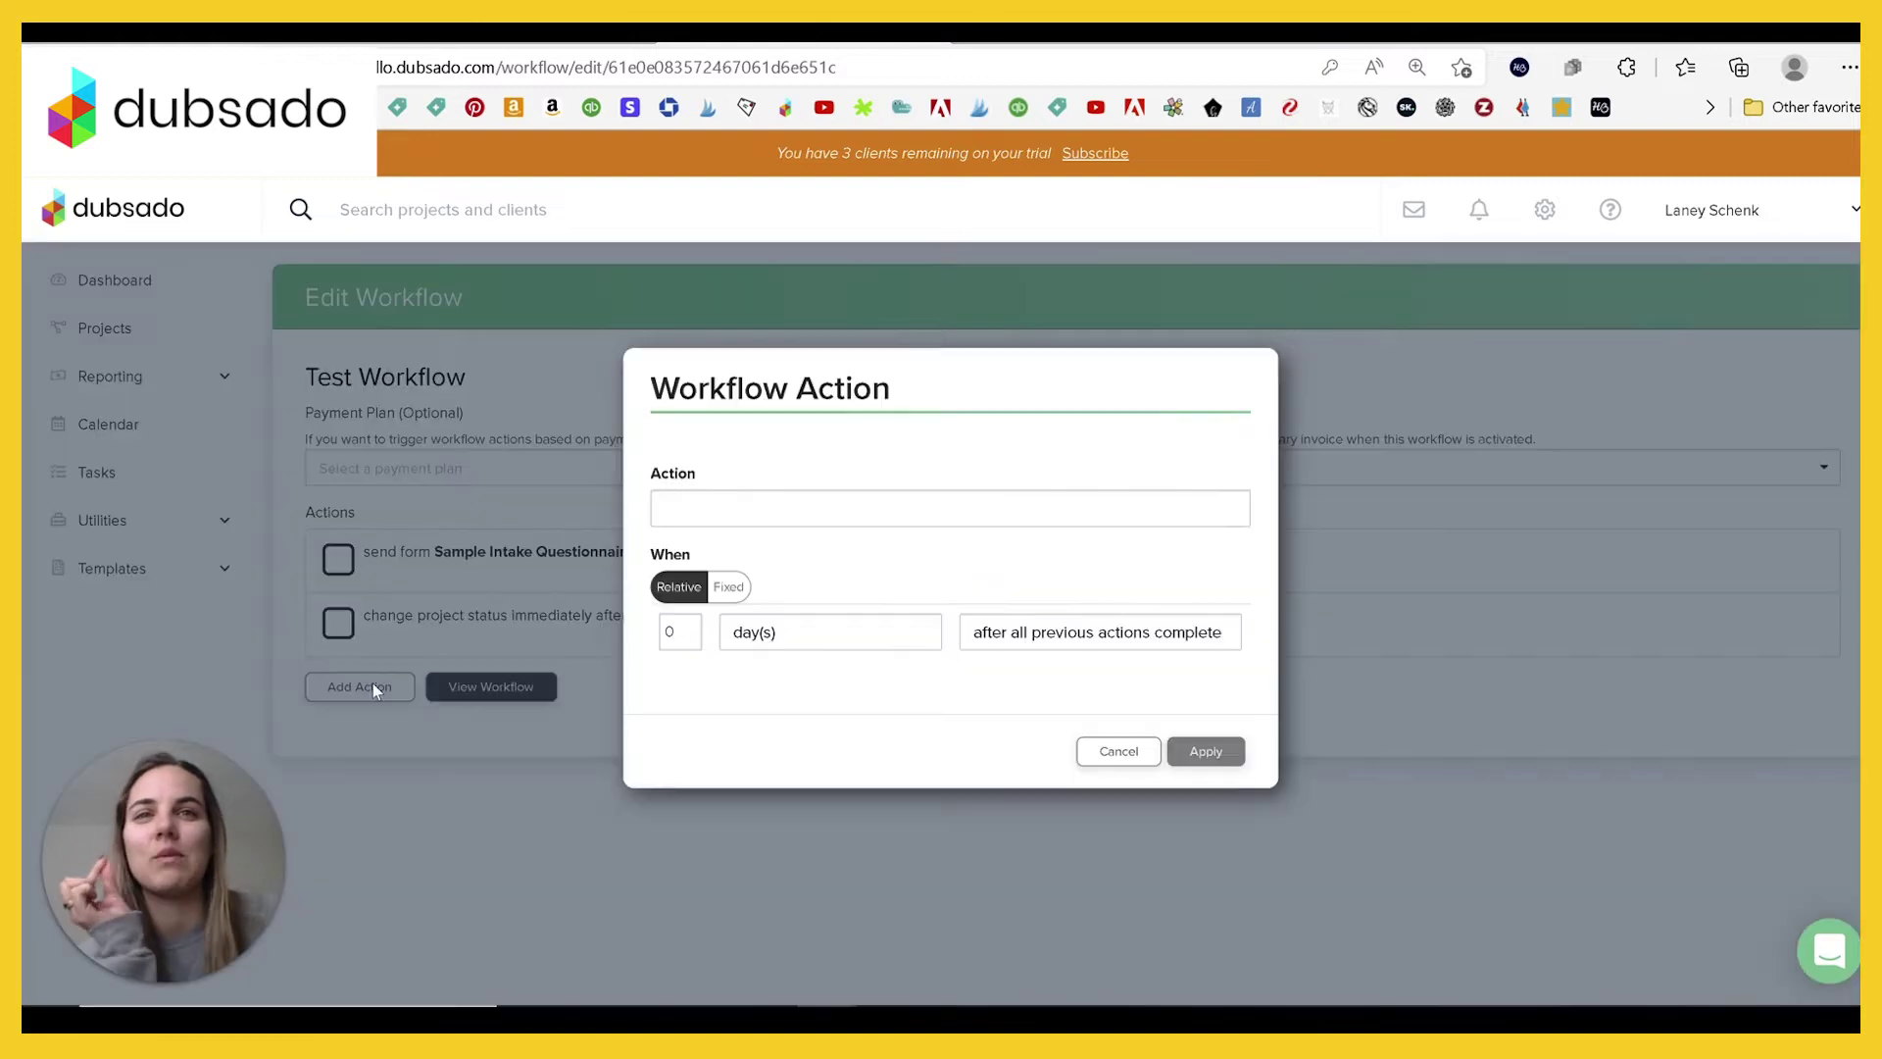
left_click(819, 504)
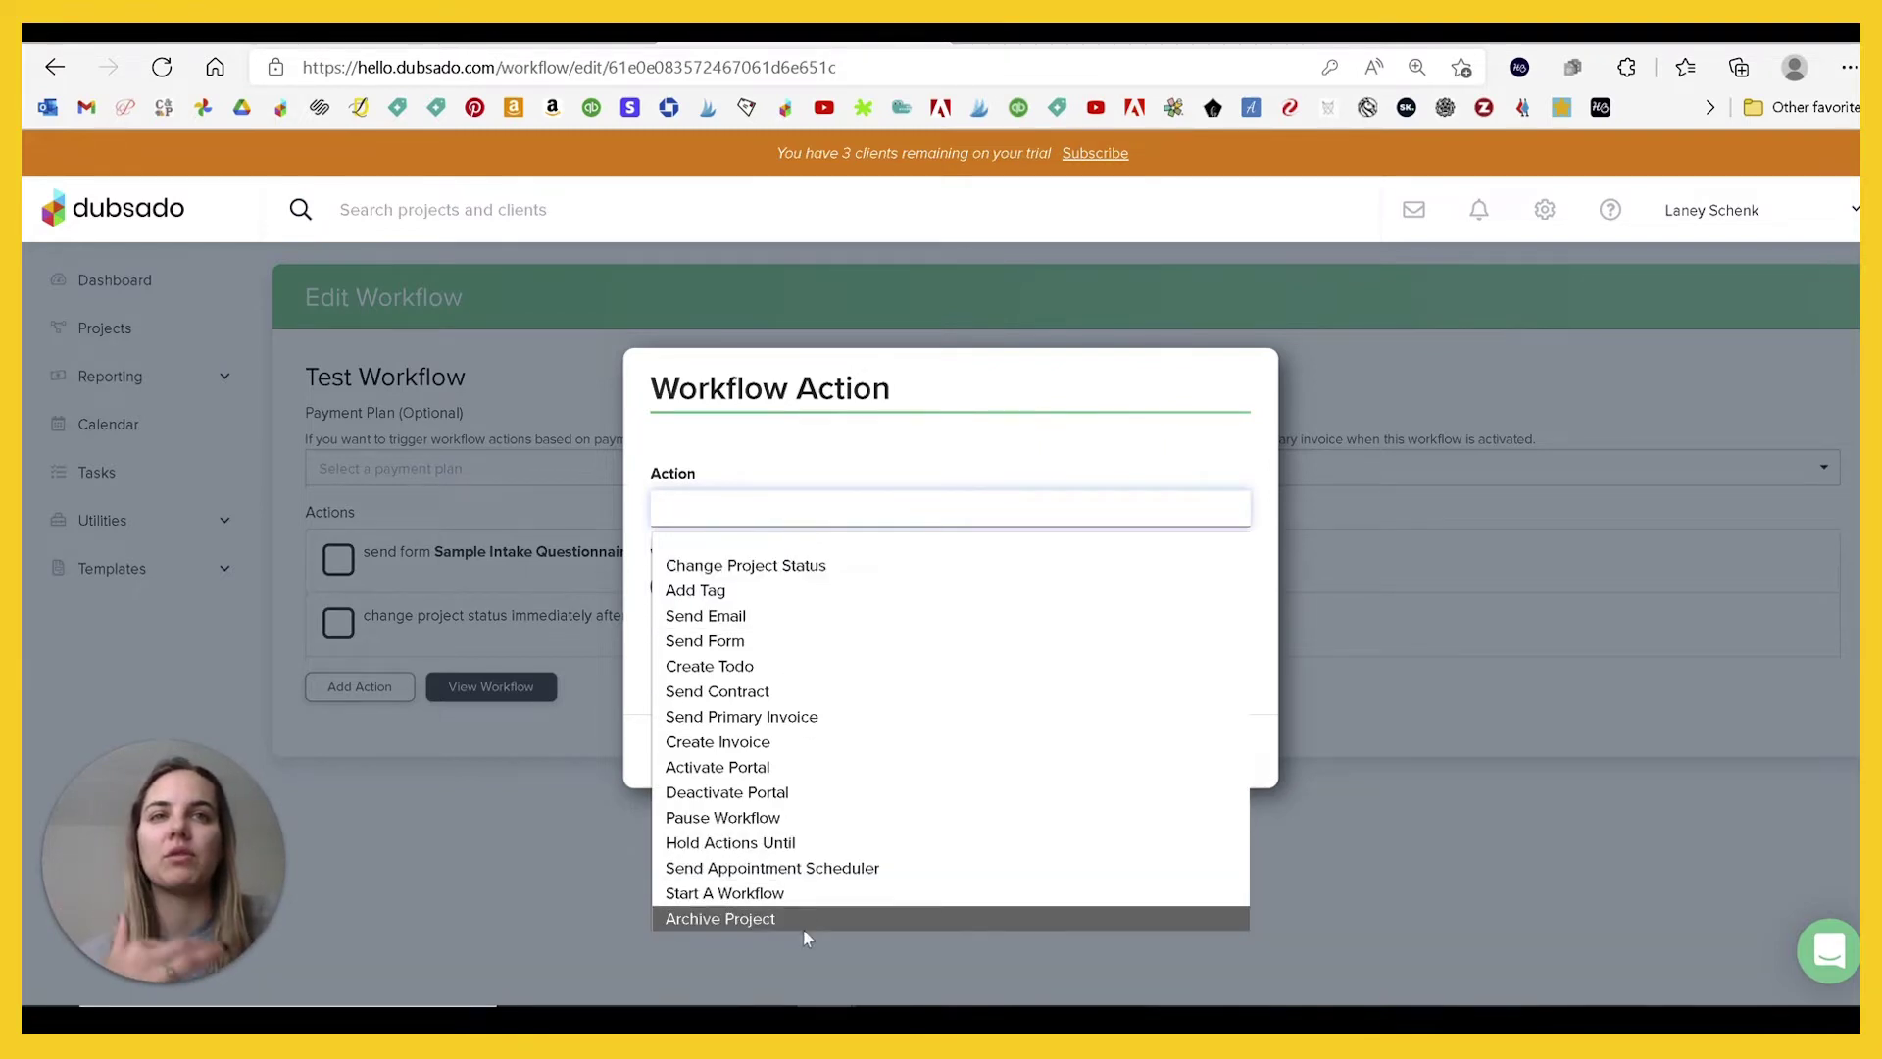
left_click(829, 530)
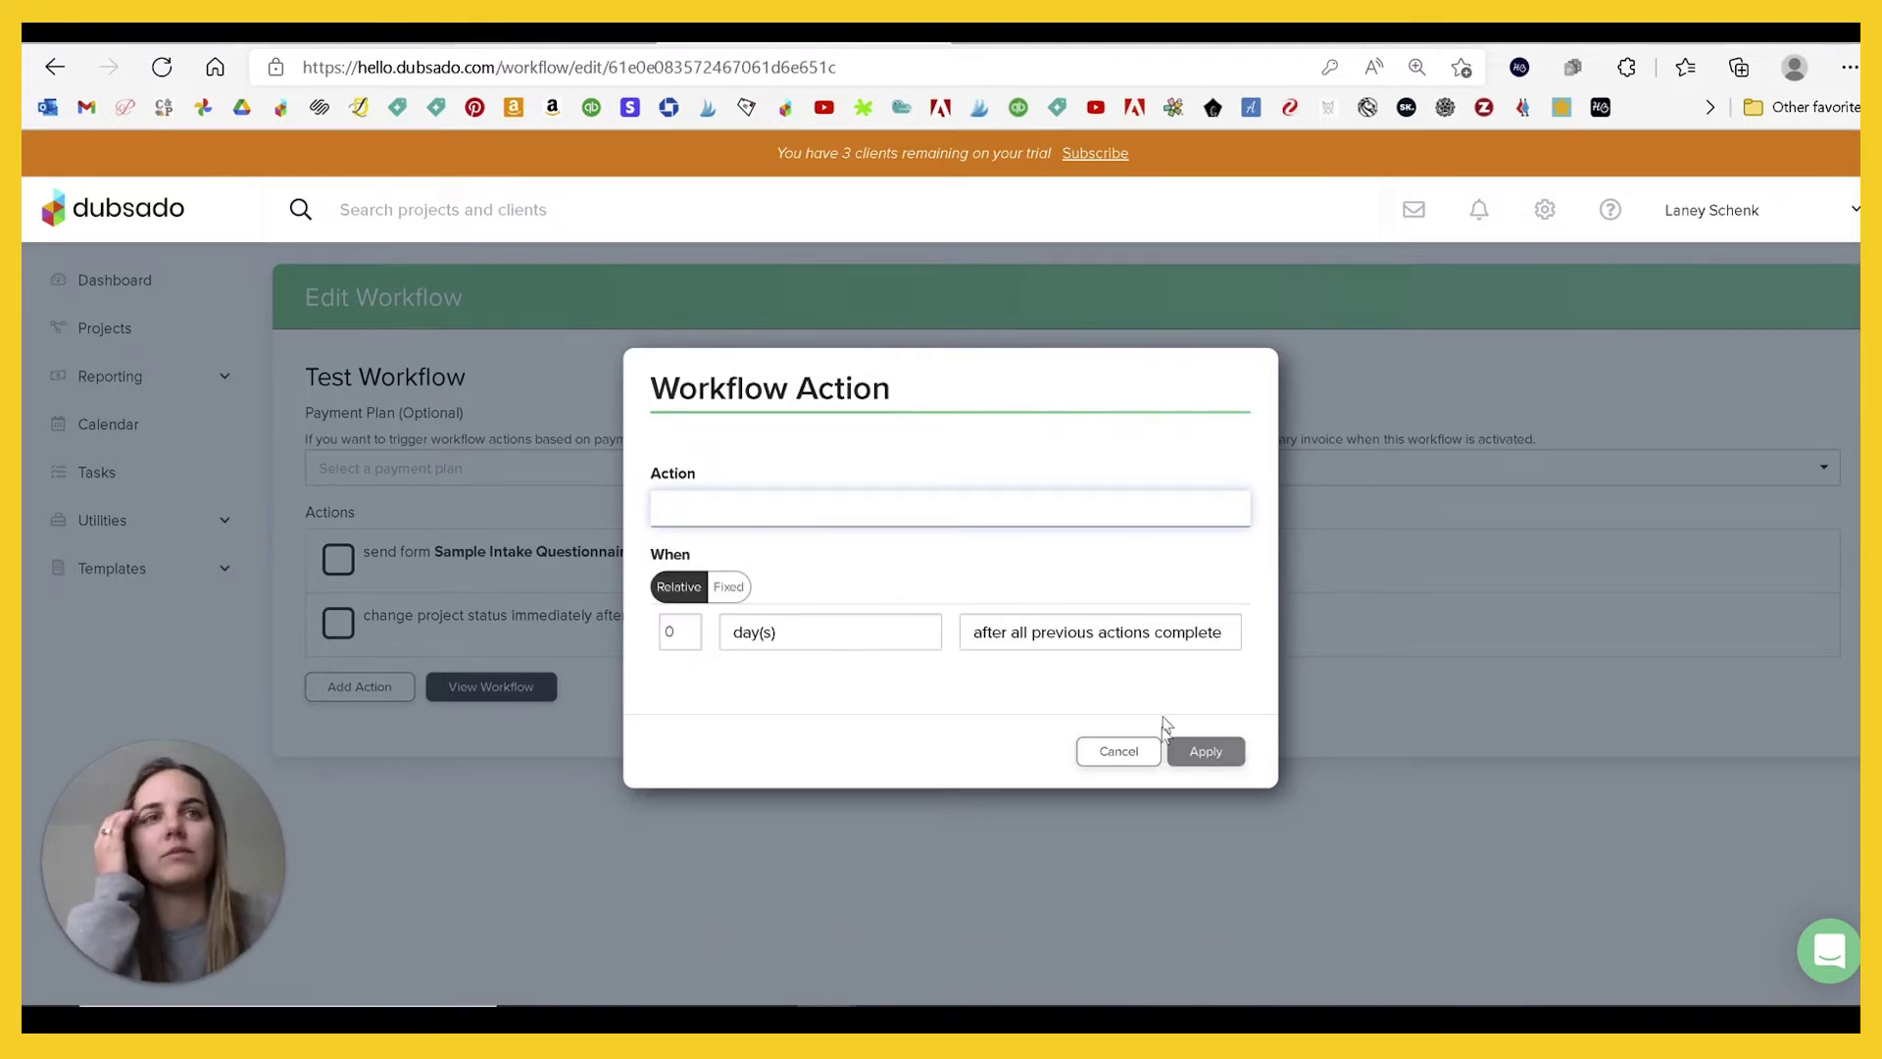
left_click(1135, 759)
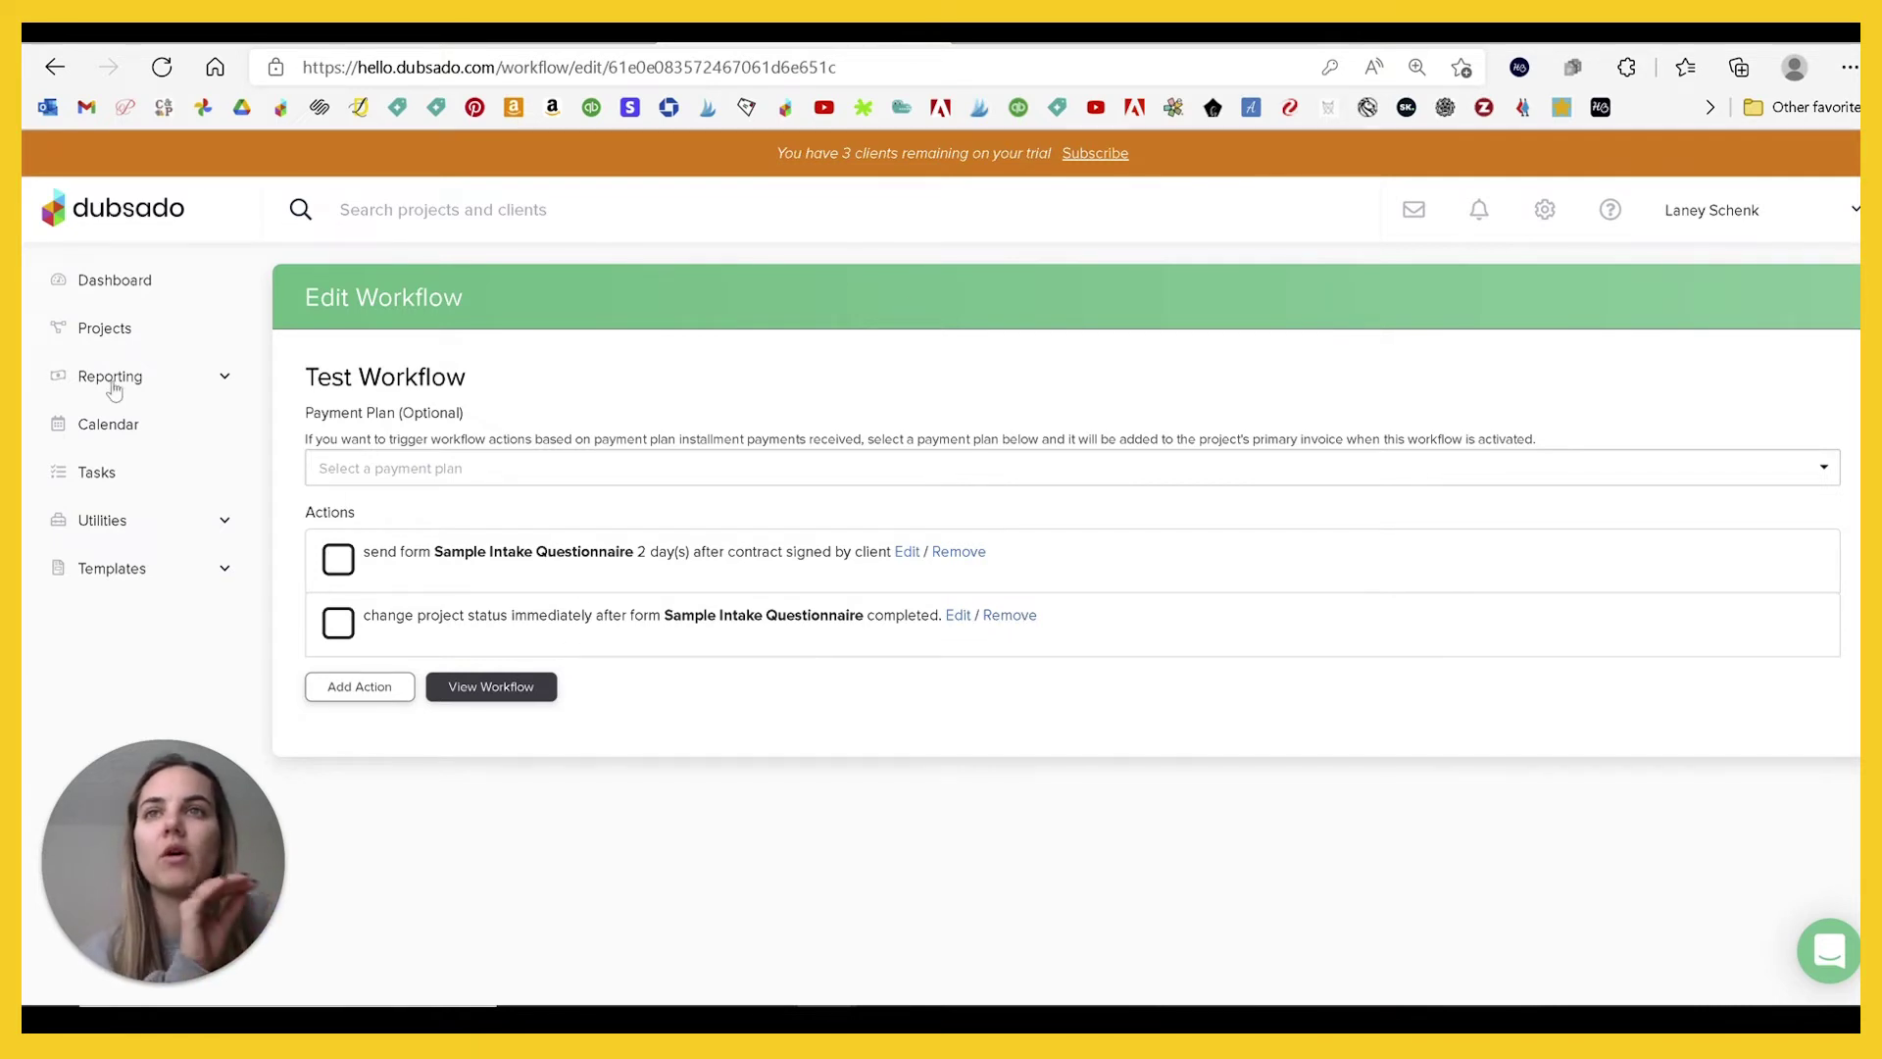
left_click(114, 570)
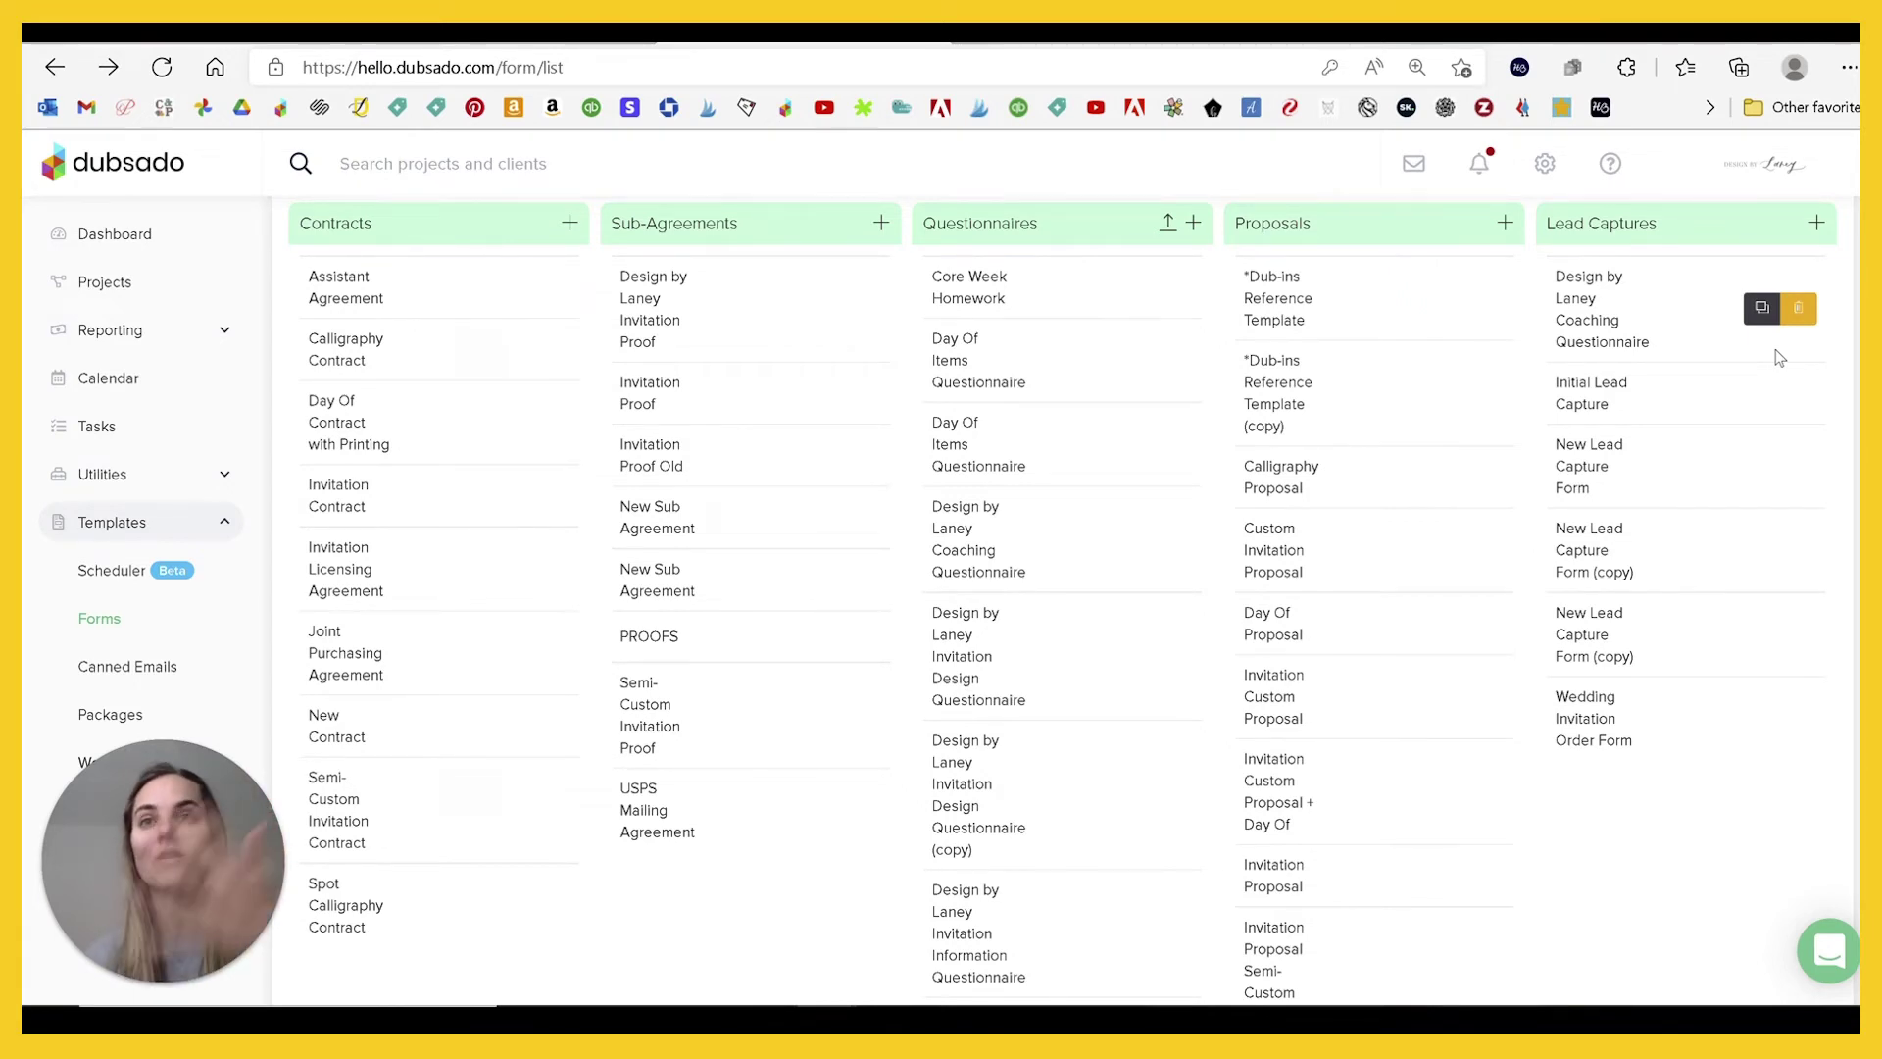
Step: Open the Invitation Proof sub-agreement form in the editor
left_click(669, 324)
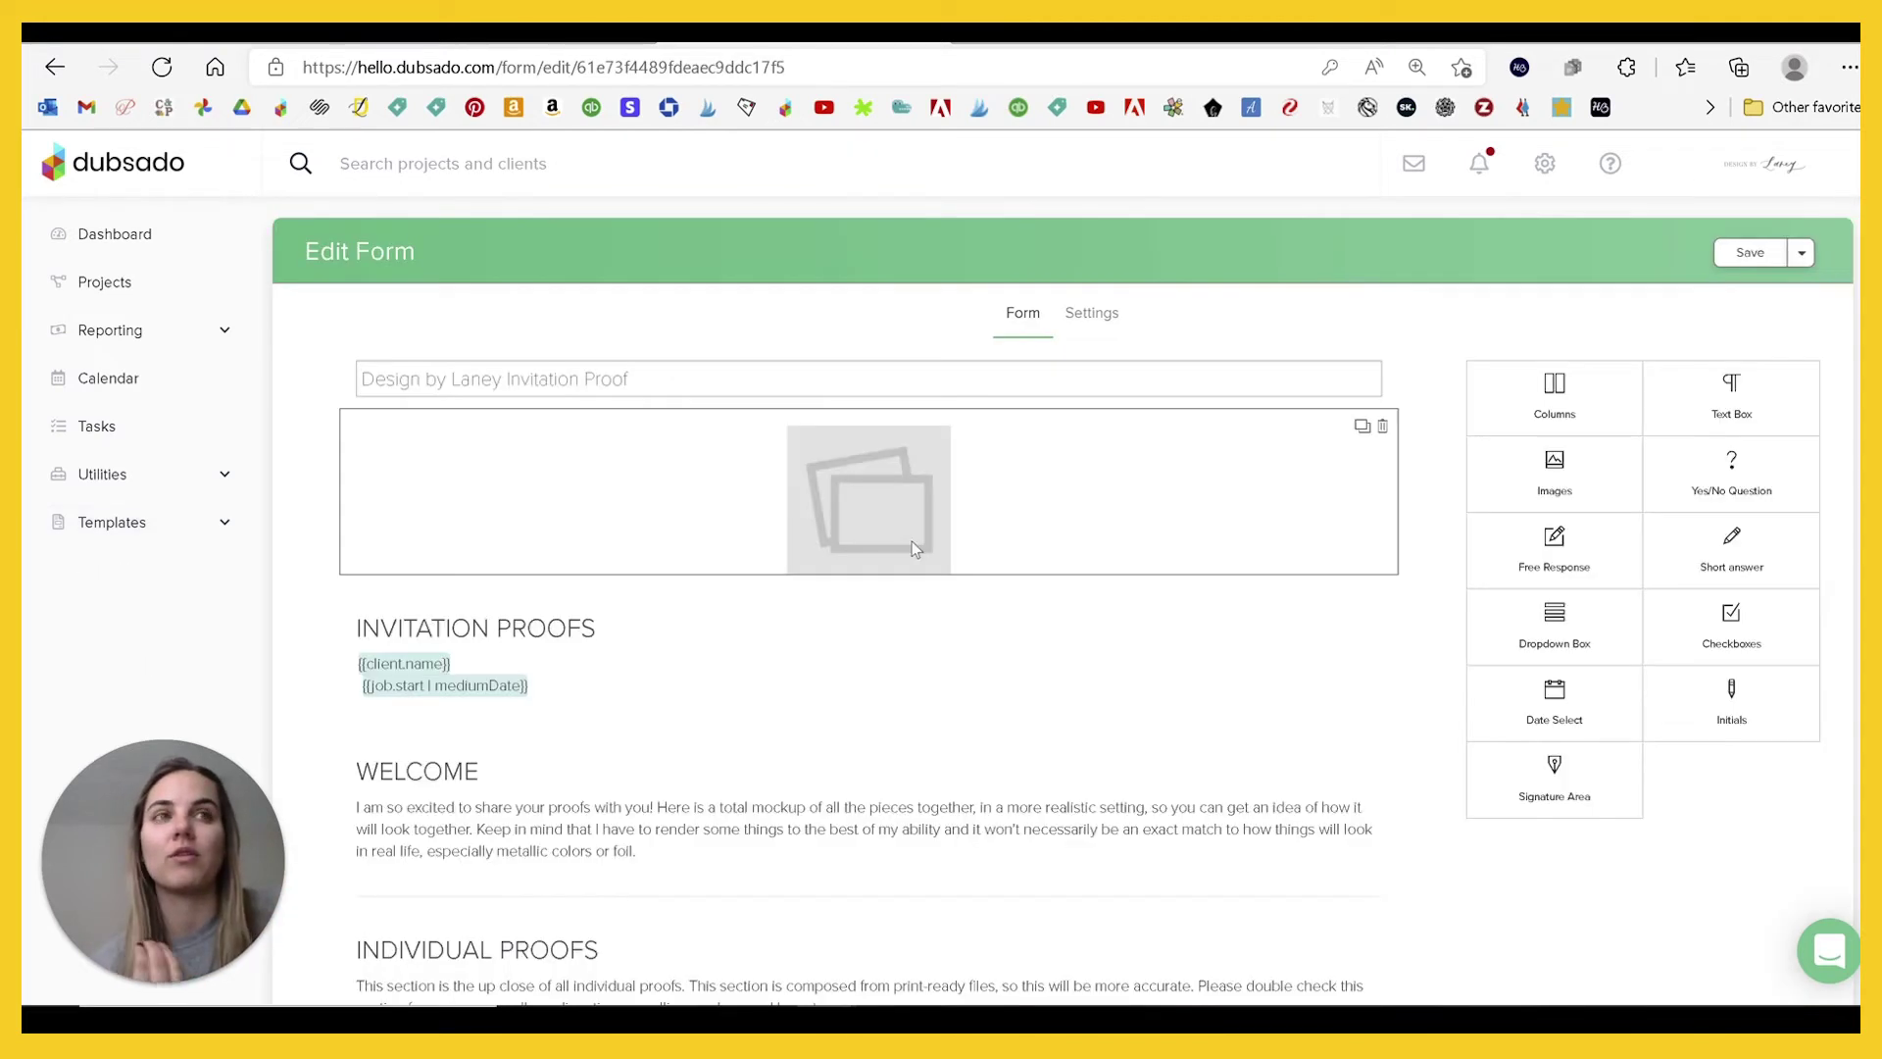
scroll(1078, 568, "down", 6)
scroll(1179, 574, "down", 20)
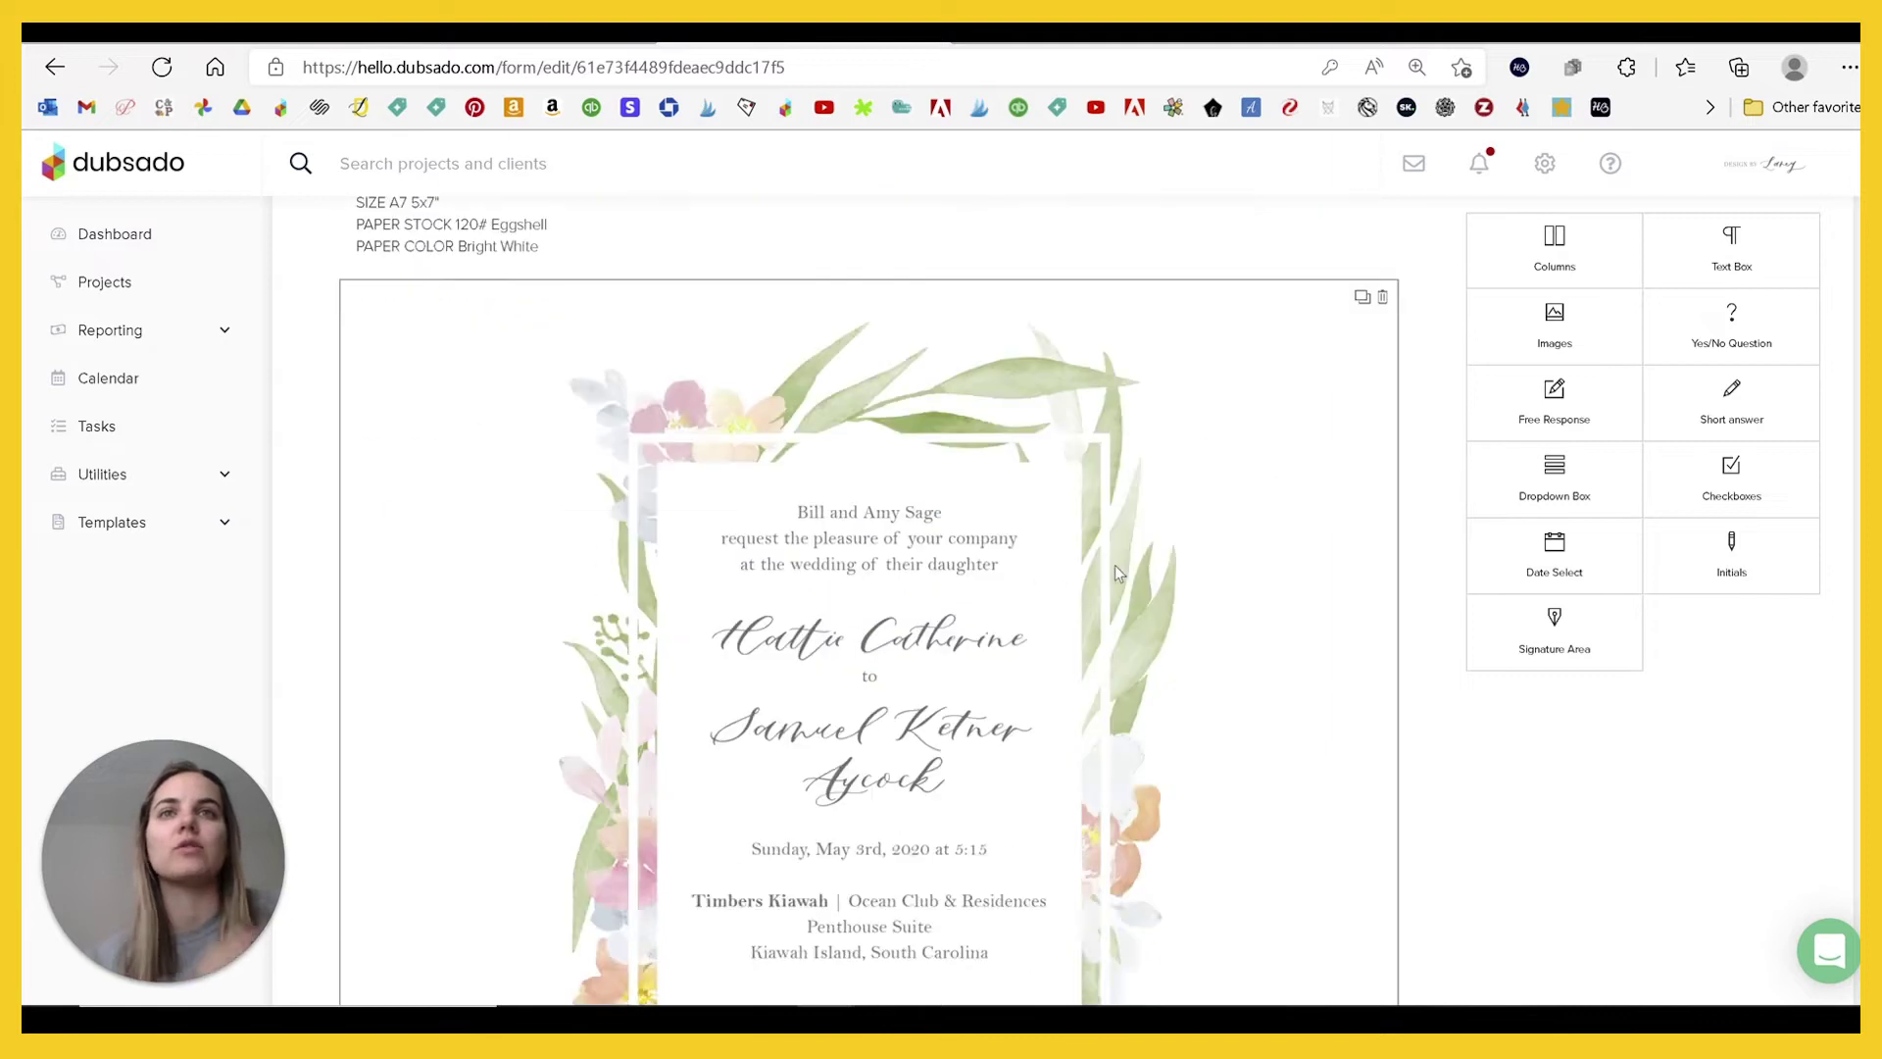
scroll(1120, 573, "down", 20)
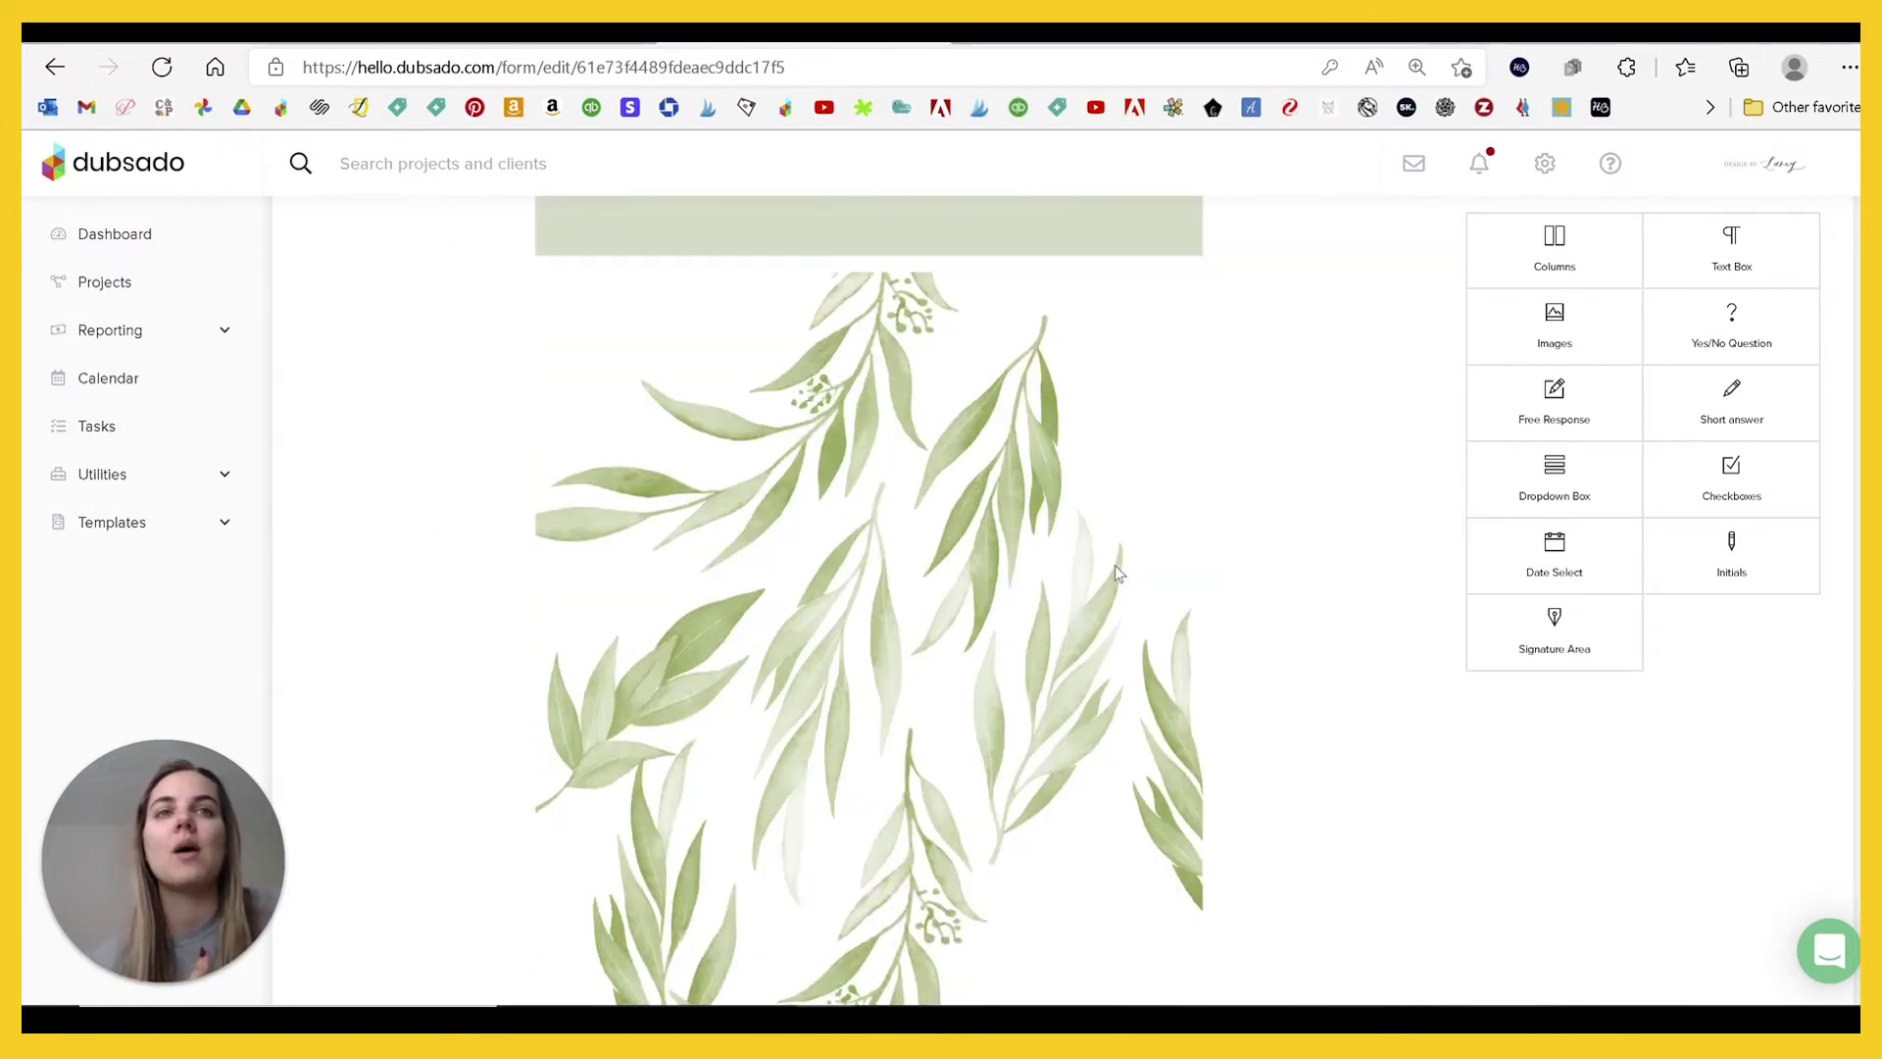
scroll(980, 676, "up", 3)
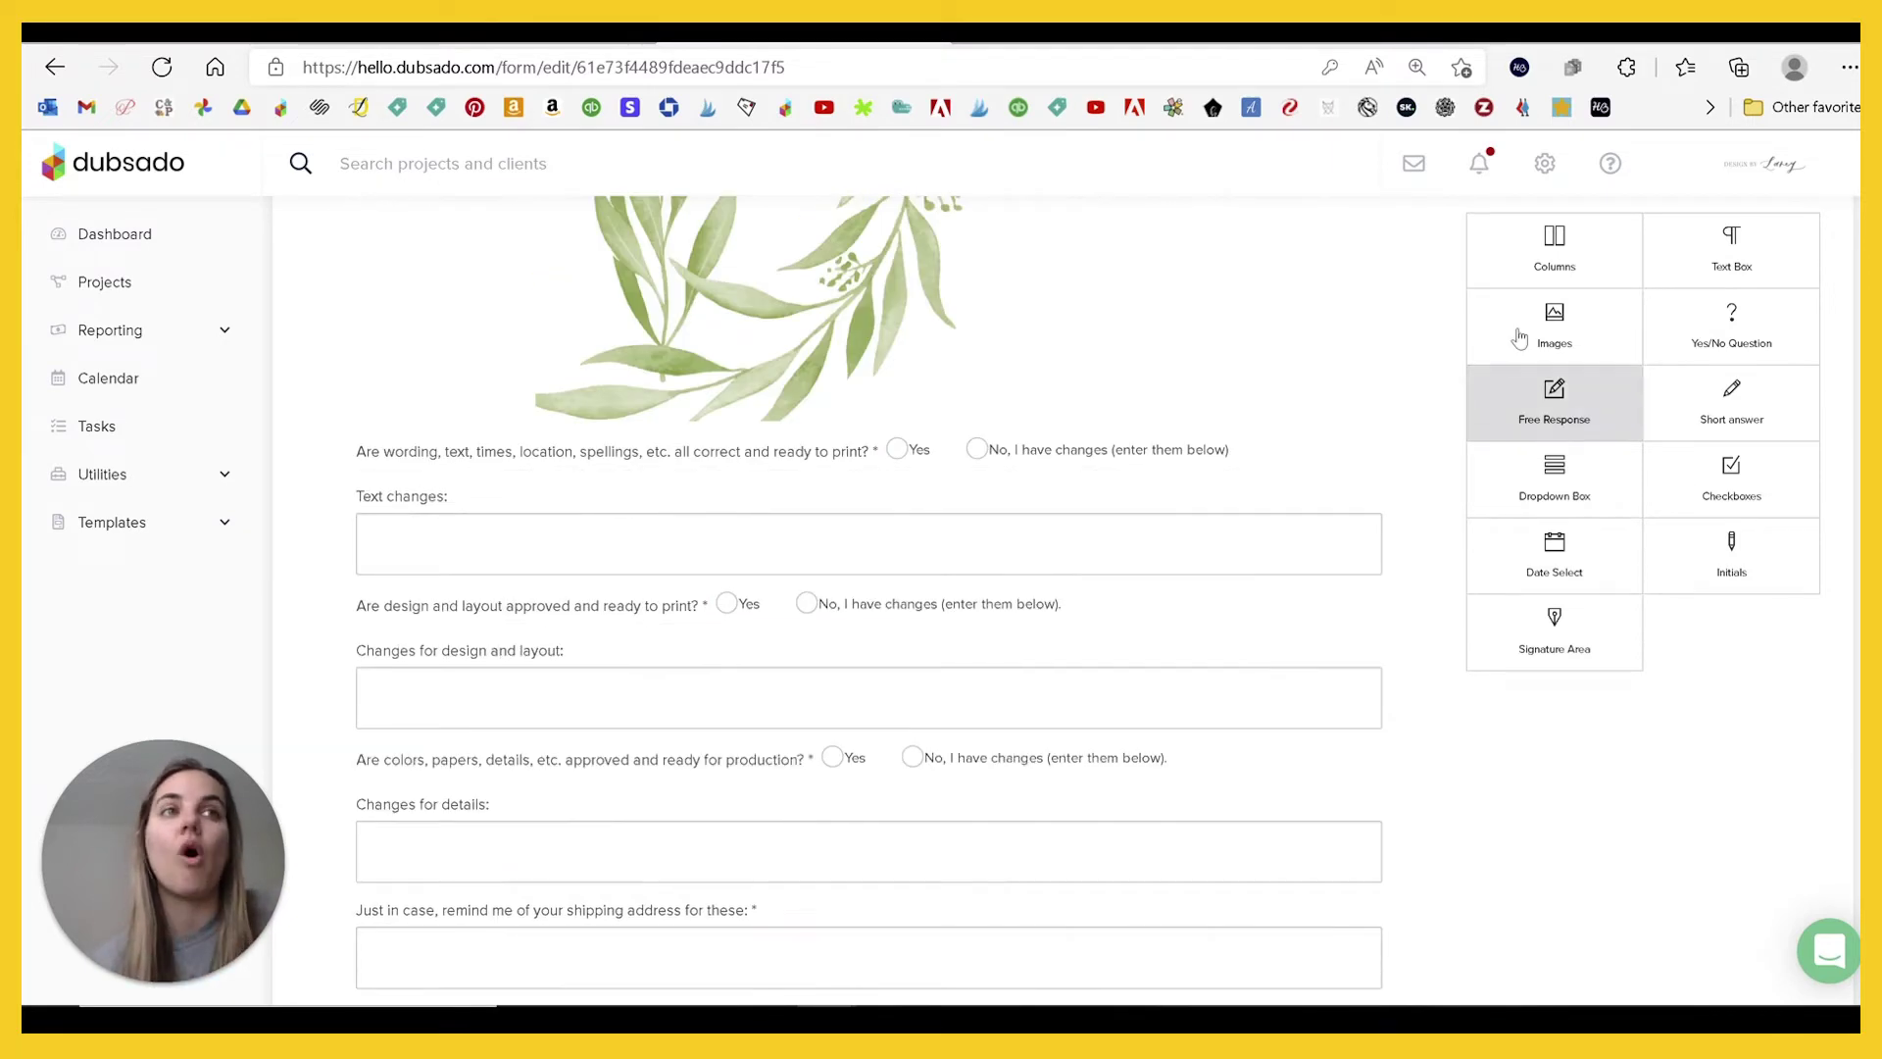
scroll(980, 676, "up", 3)
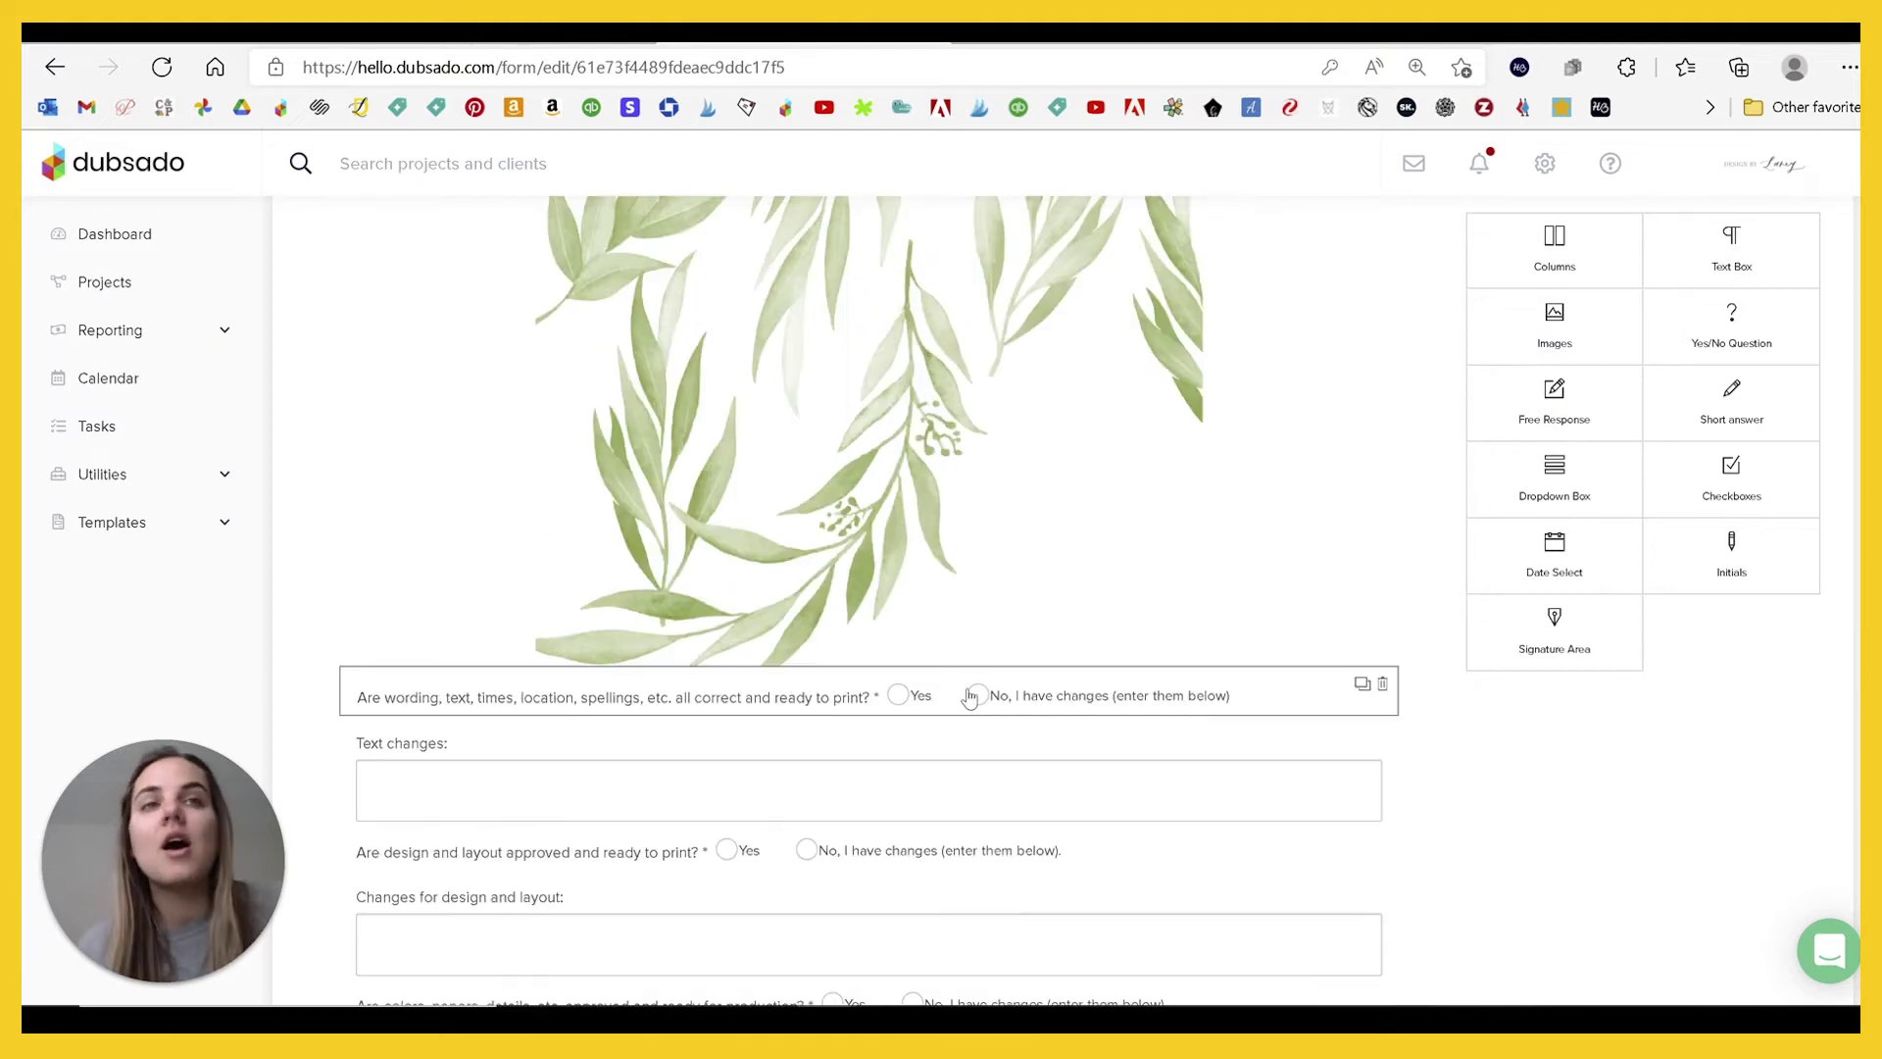
scroll(1027, 637, "down", 9)
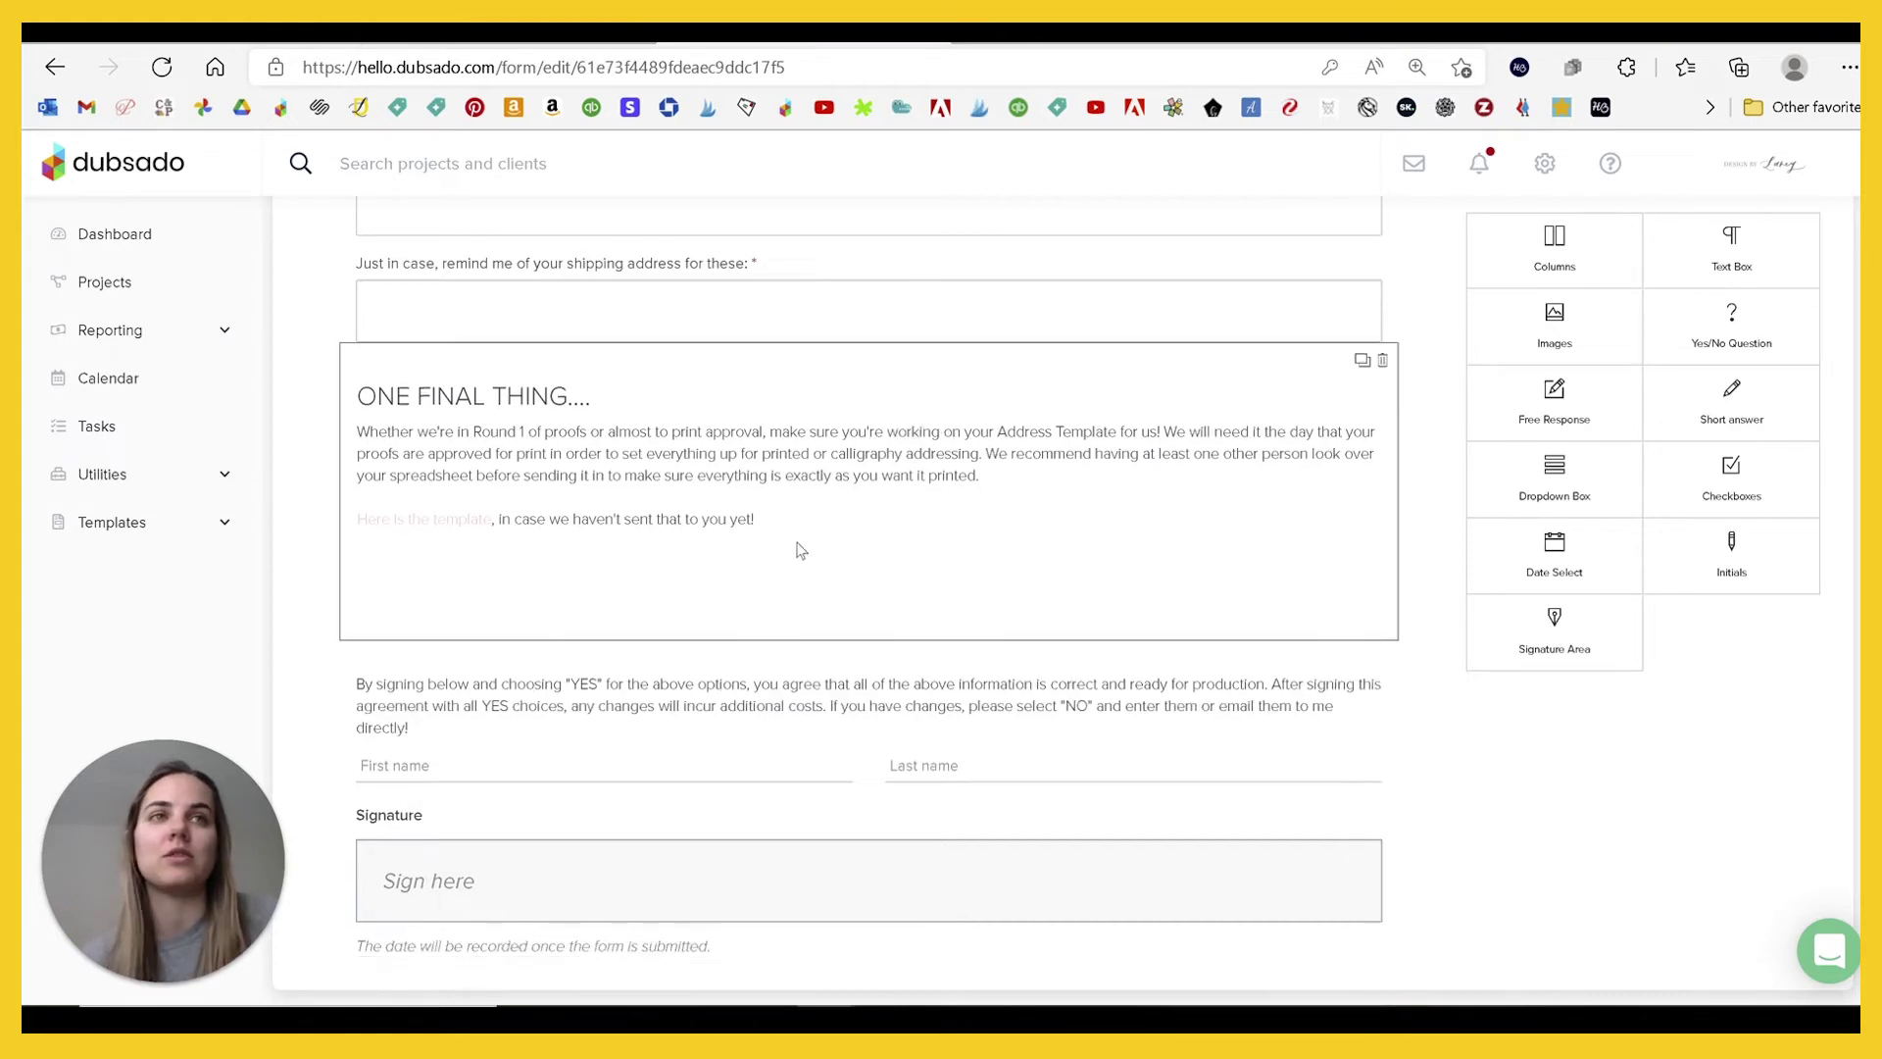
scroll(843, 589, "up", 15)
scroll(897, 632, "down", 12)
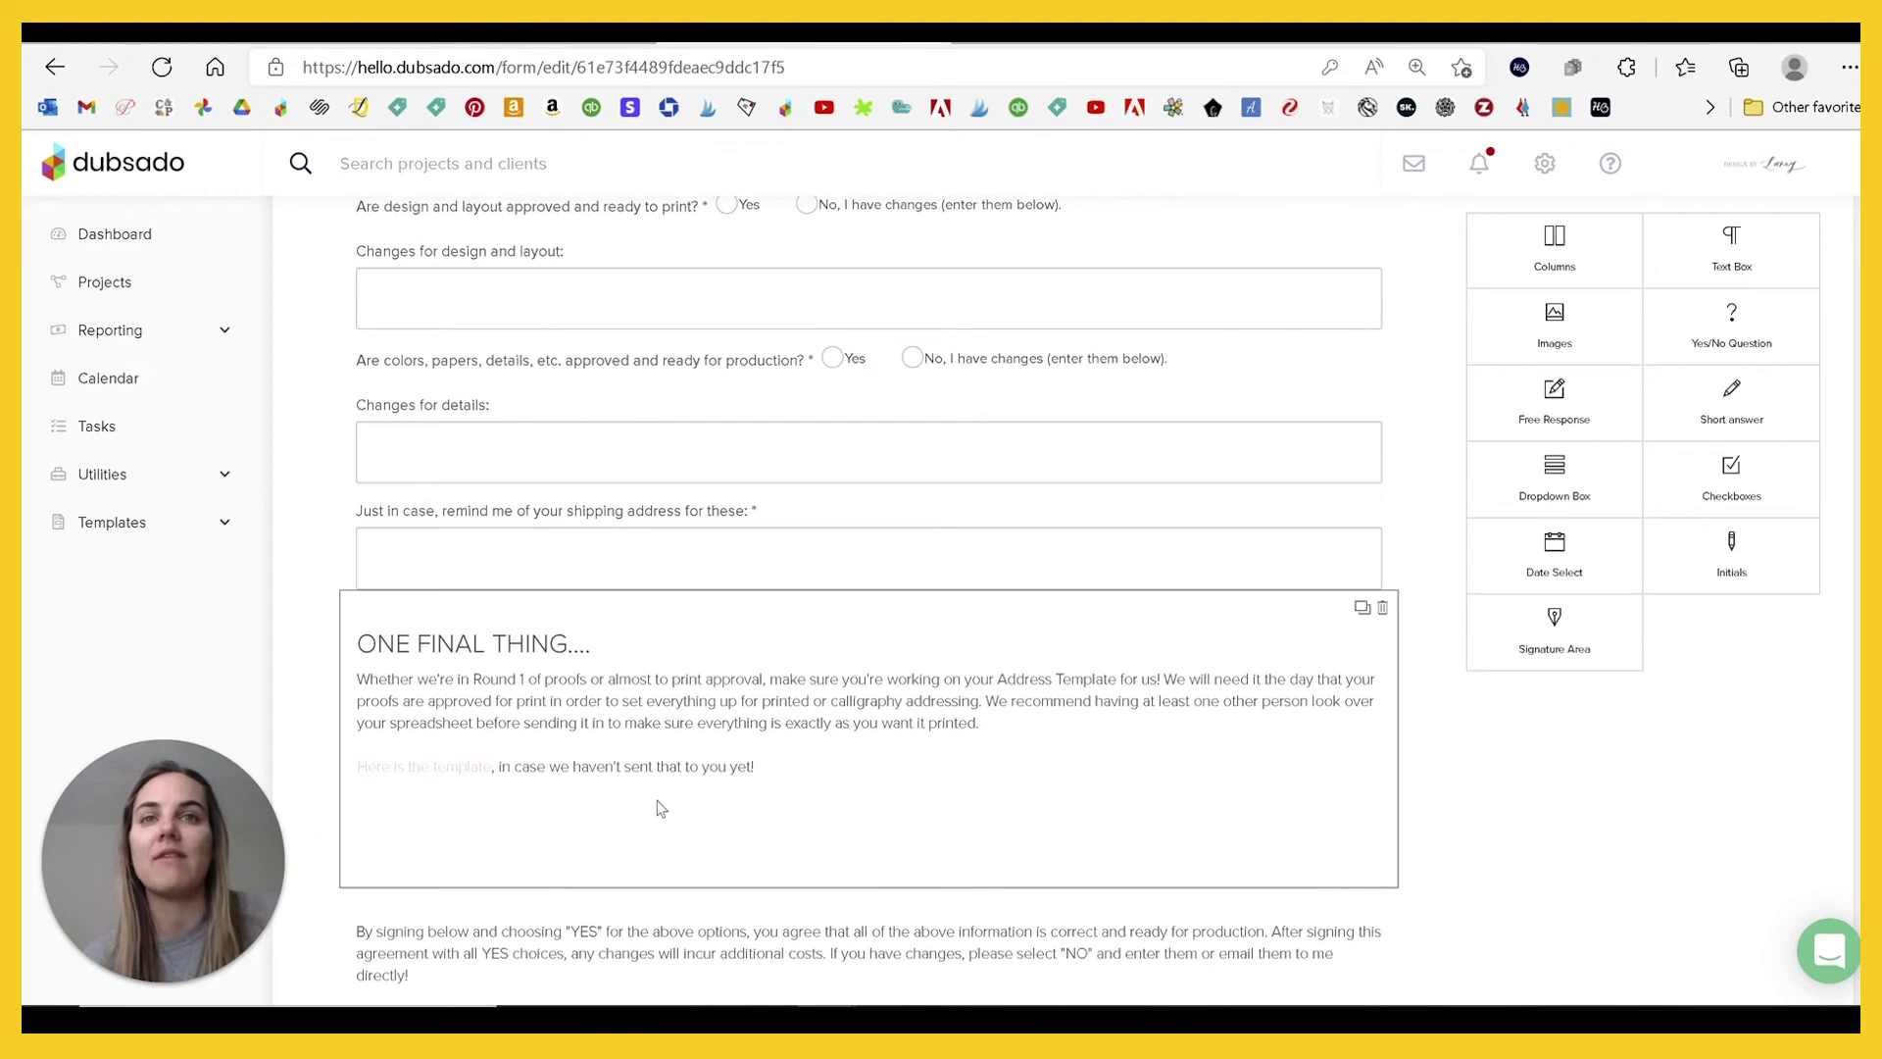
scroll(657, 800, "down", 3)
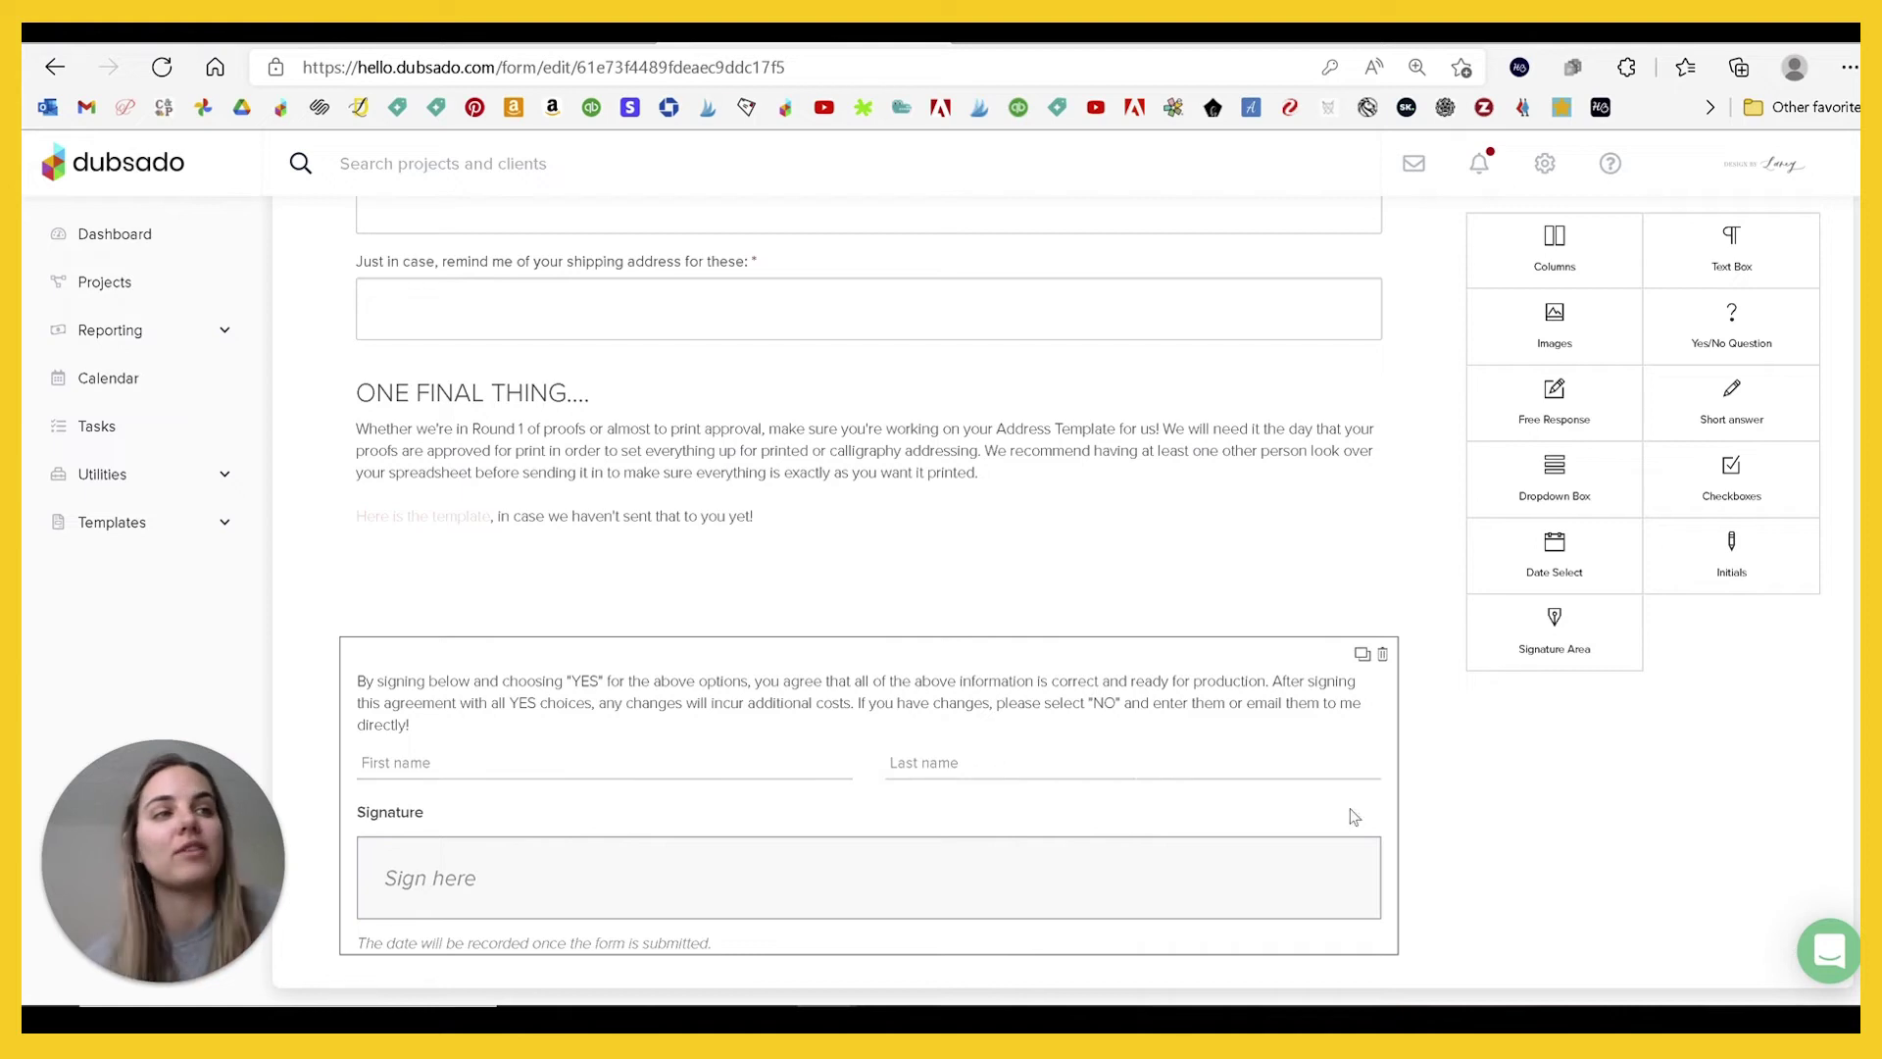
scroll(1031, 679, "up", 20)
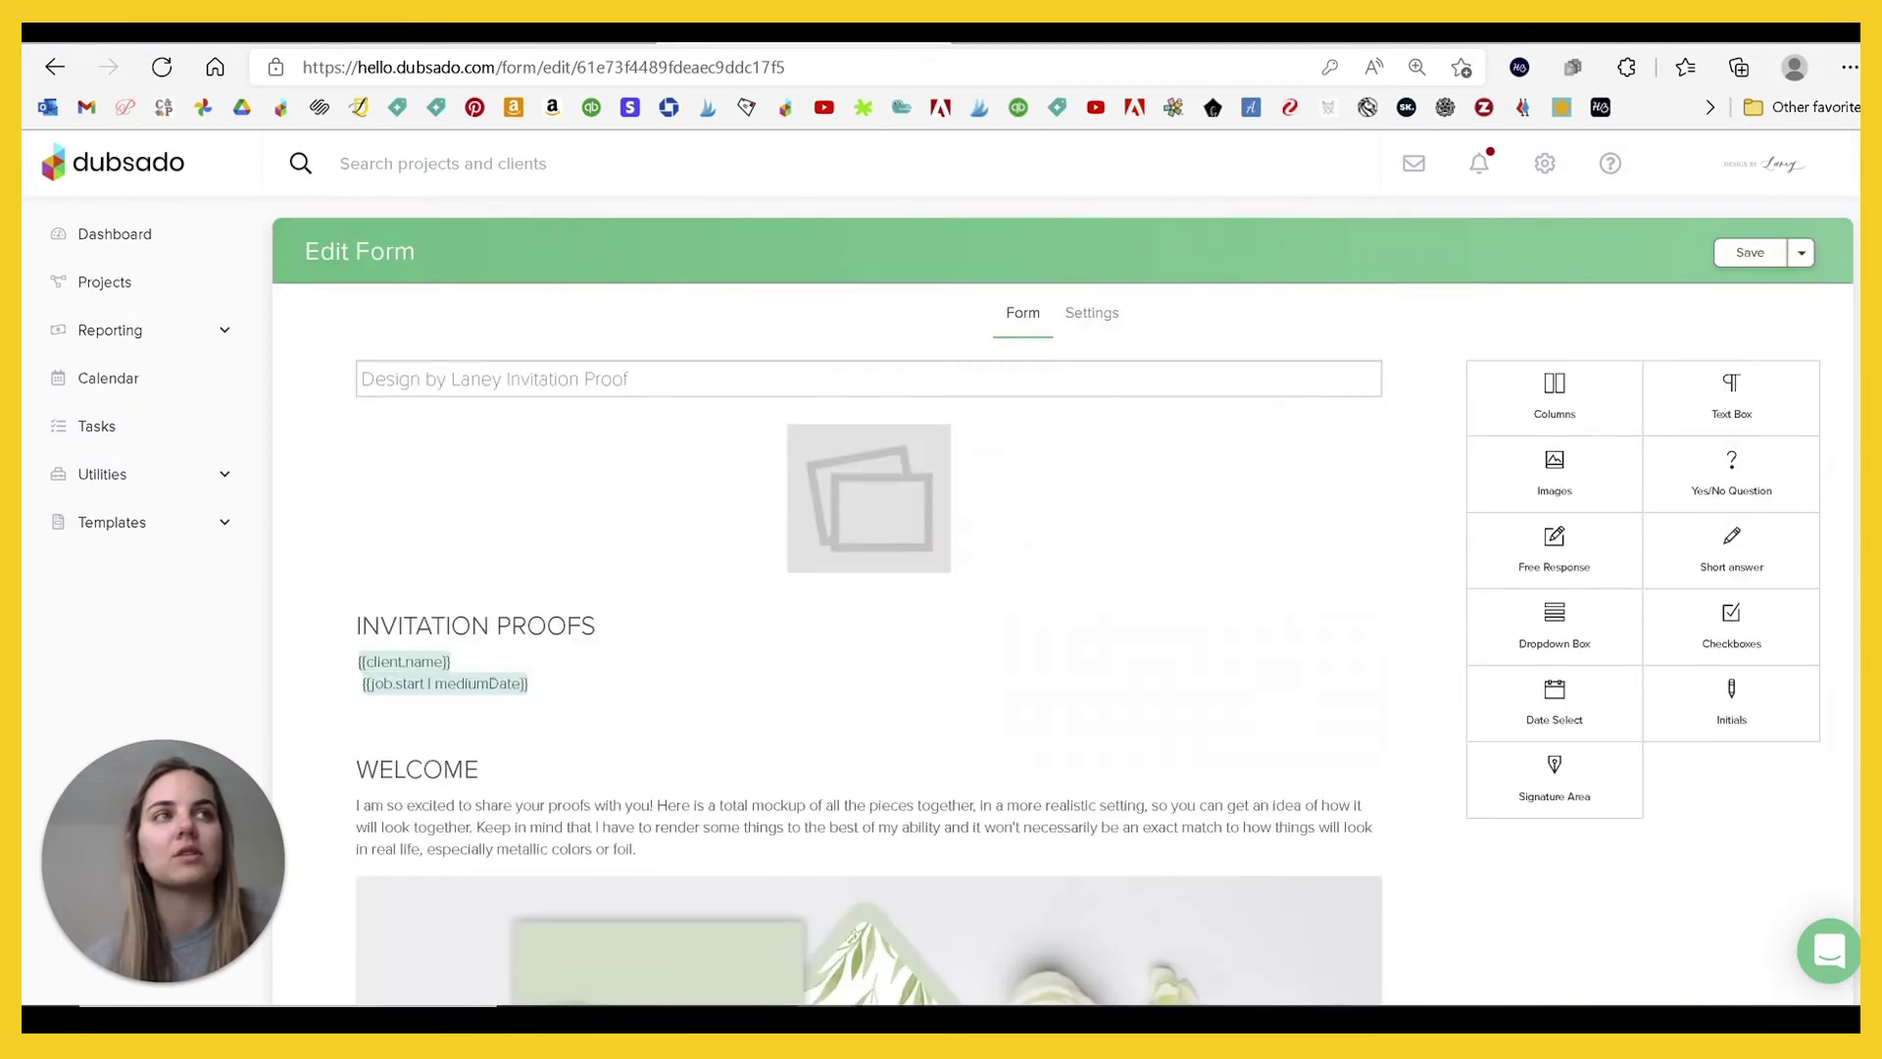
scroll(1031, 680, "down", 3)
scroll(1059, 647, "down", 3)
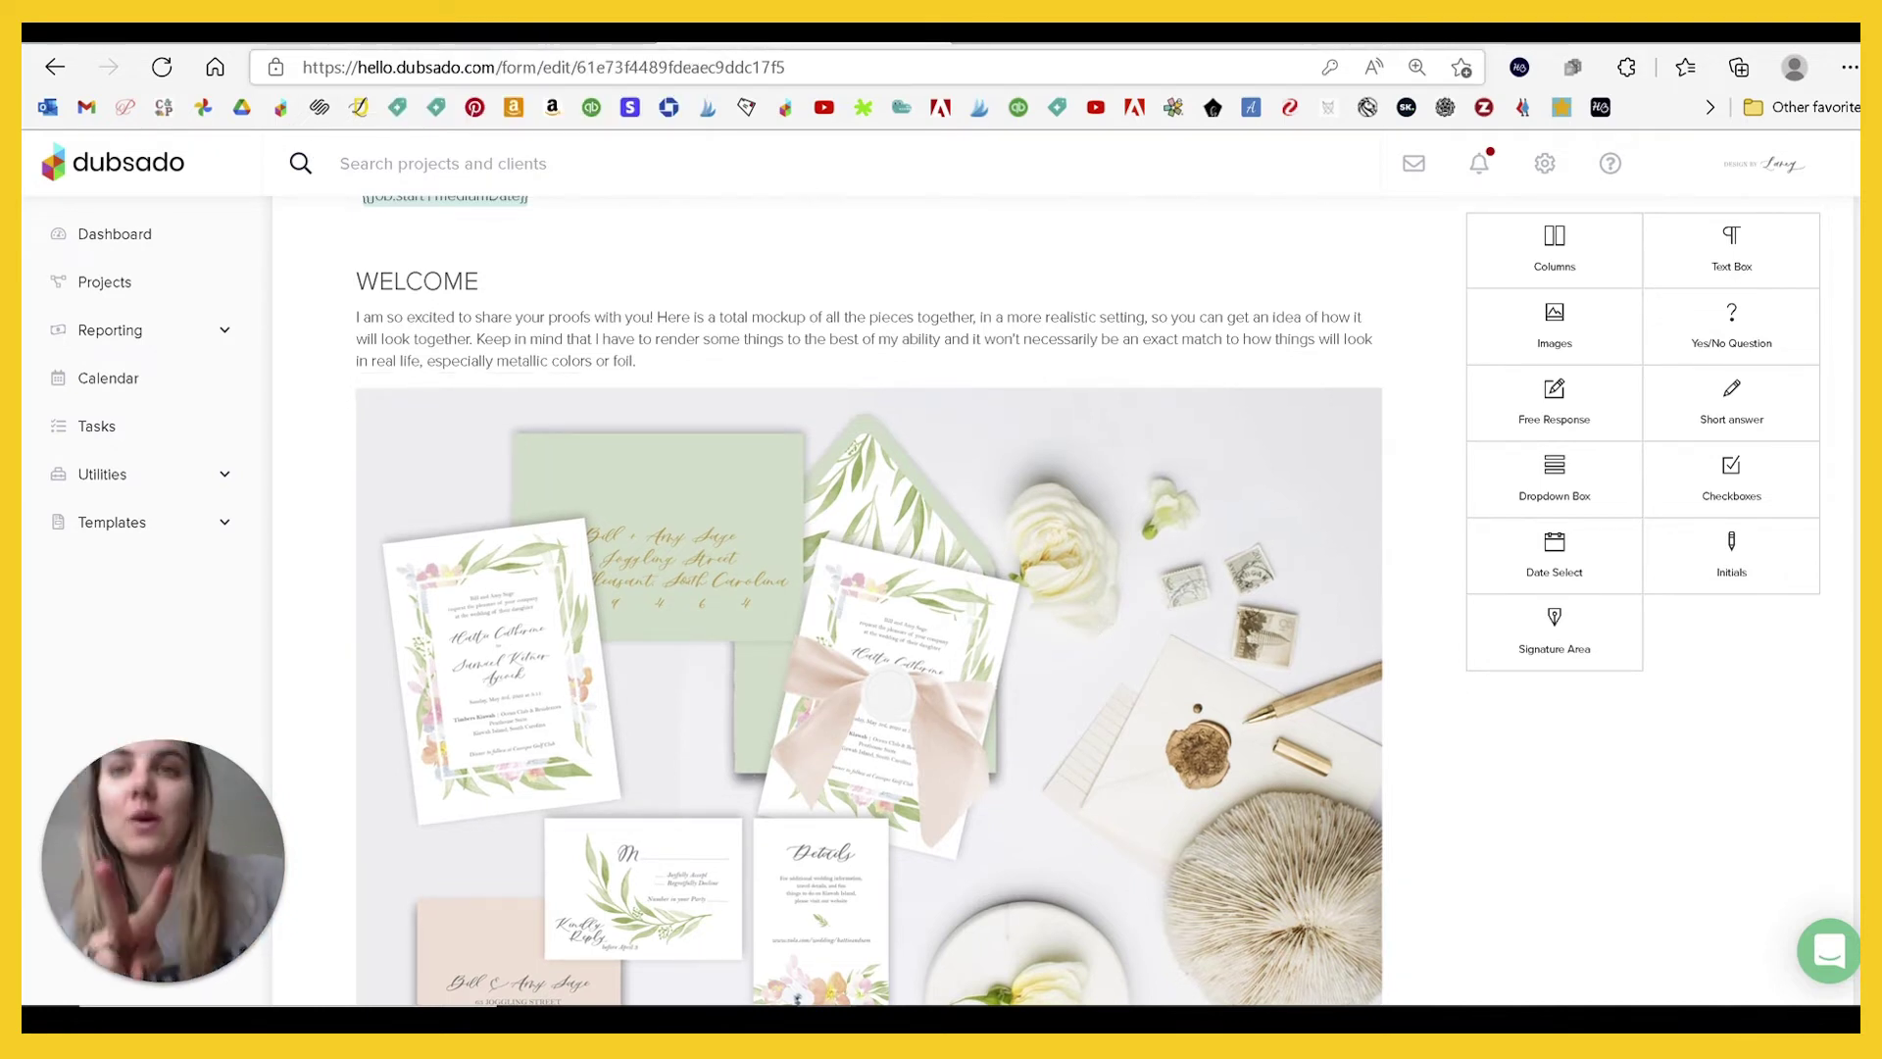
scroll(885, 626, "up", 5)
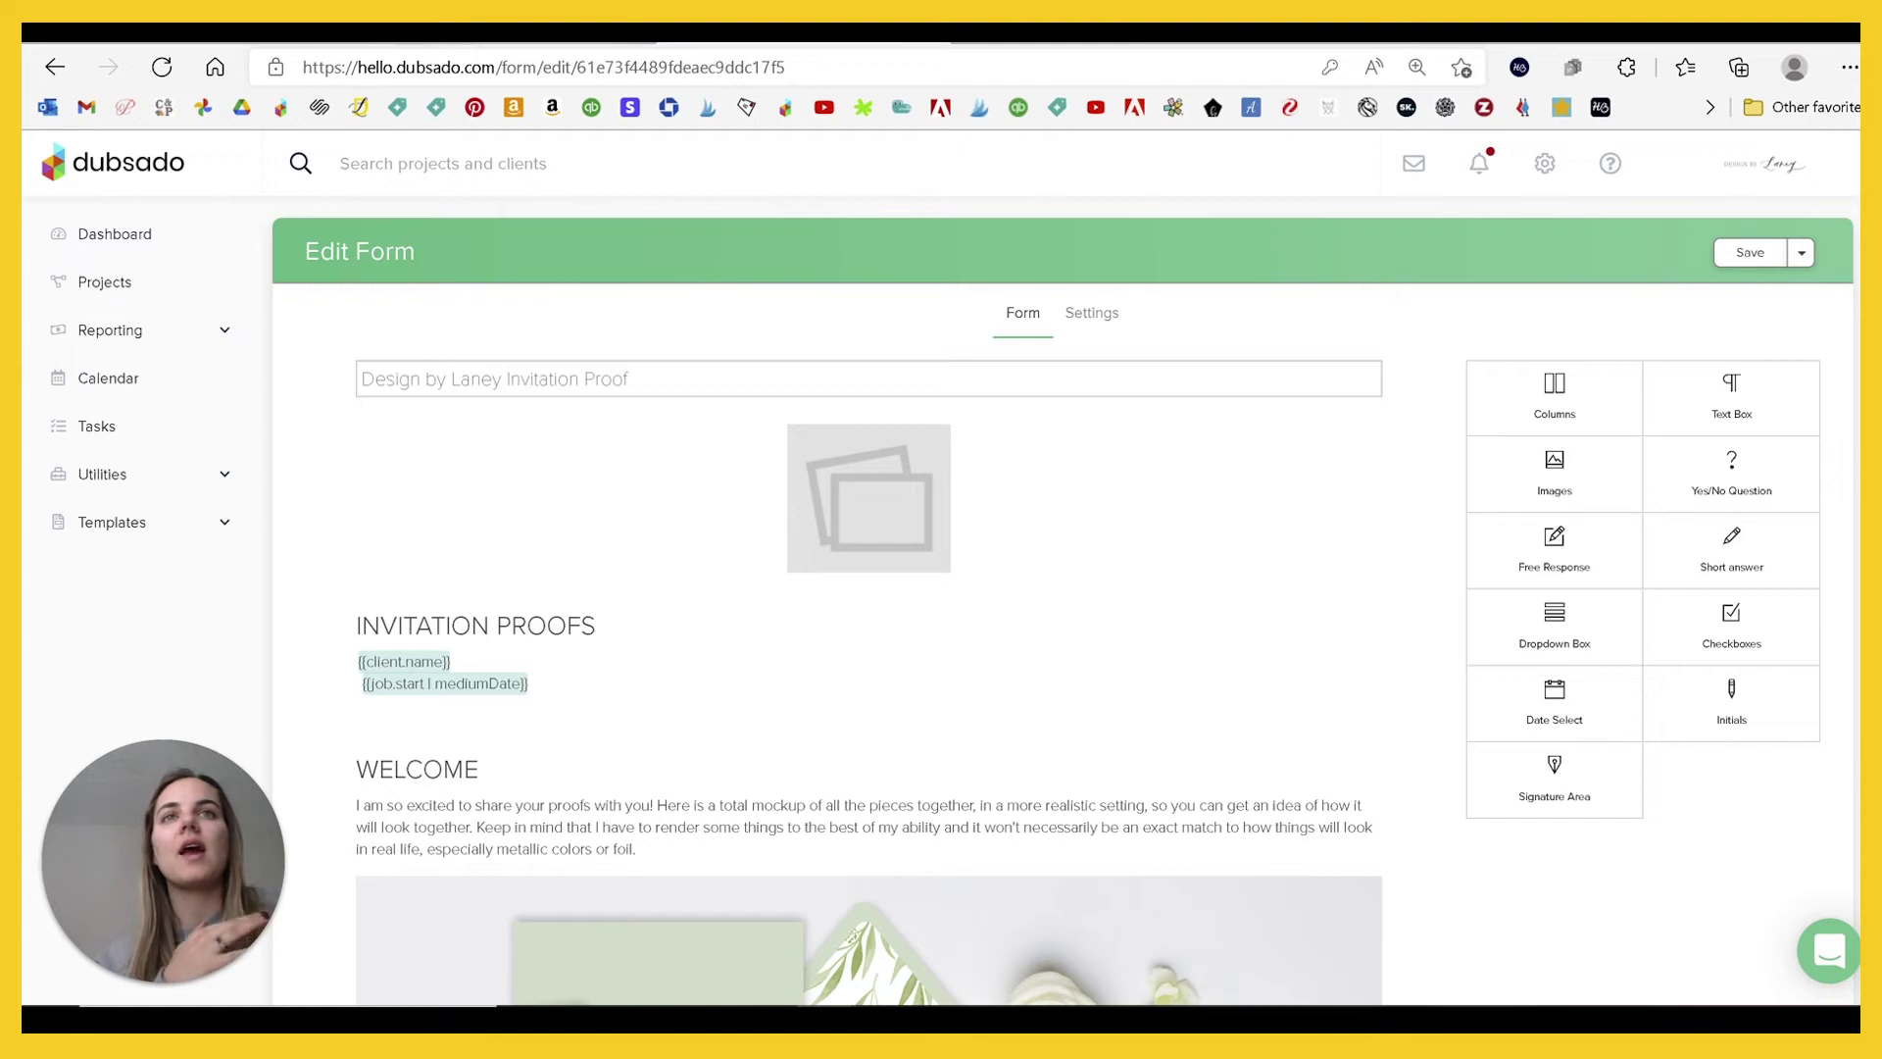
left_click(542, 34)
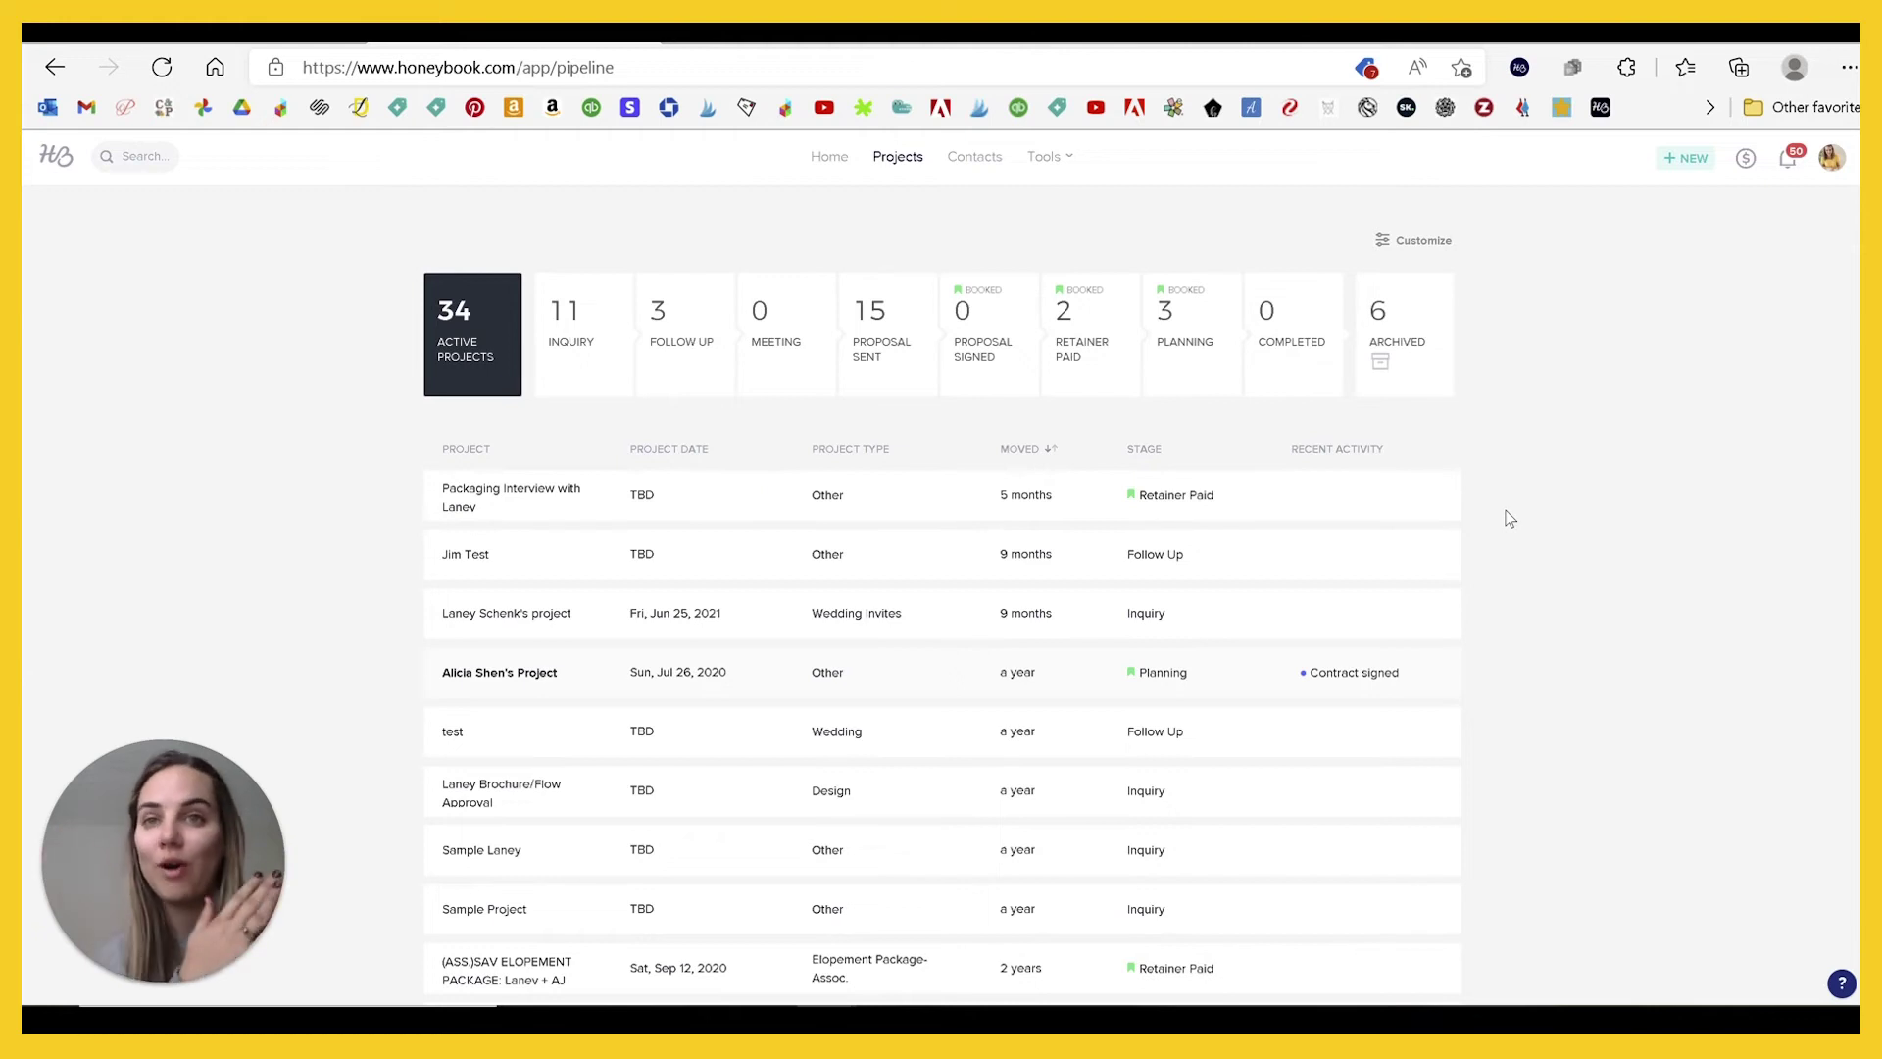
Step: Check a project row's Send Smart File option, then view HoneyBook's Tools overview
scroll(1537, 678, "down", 1)
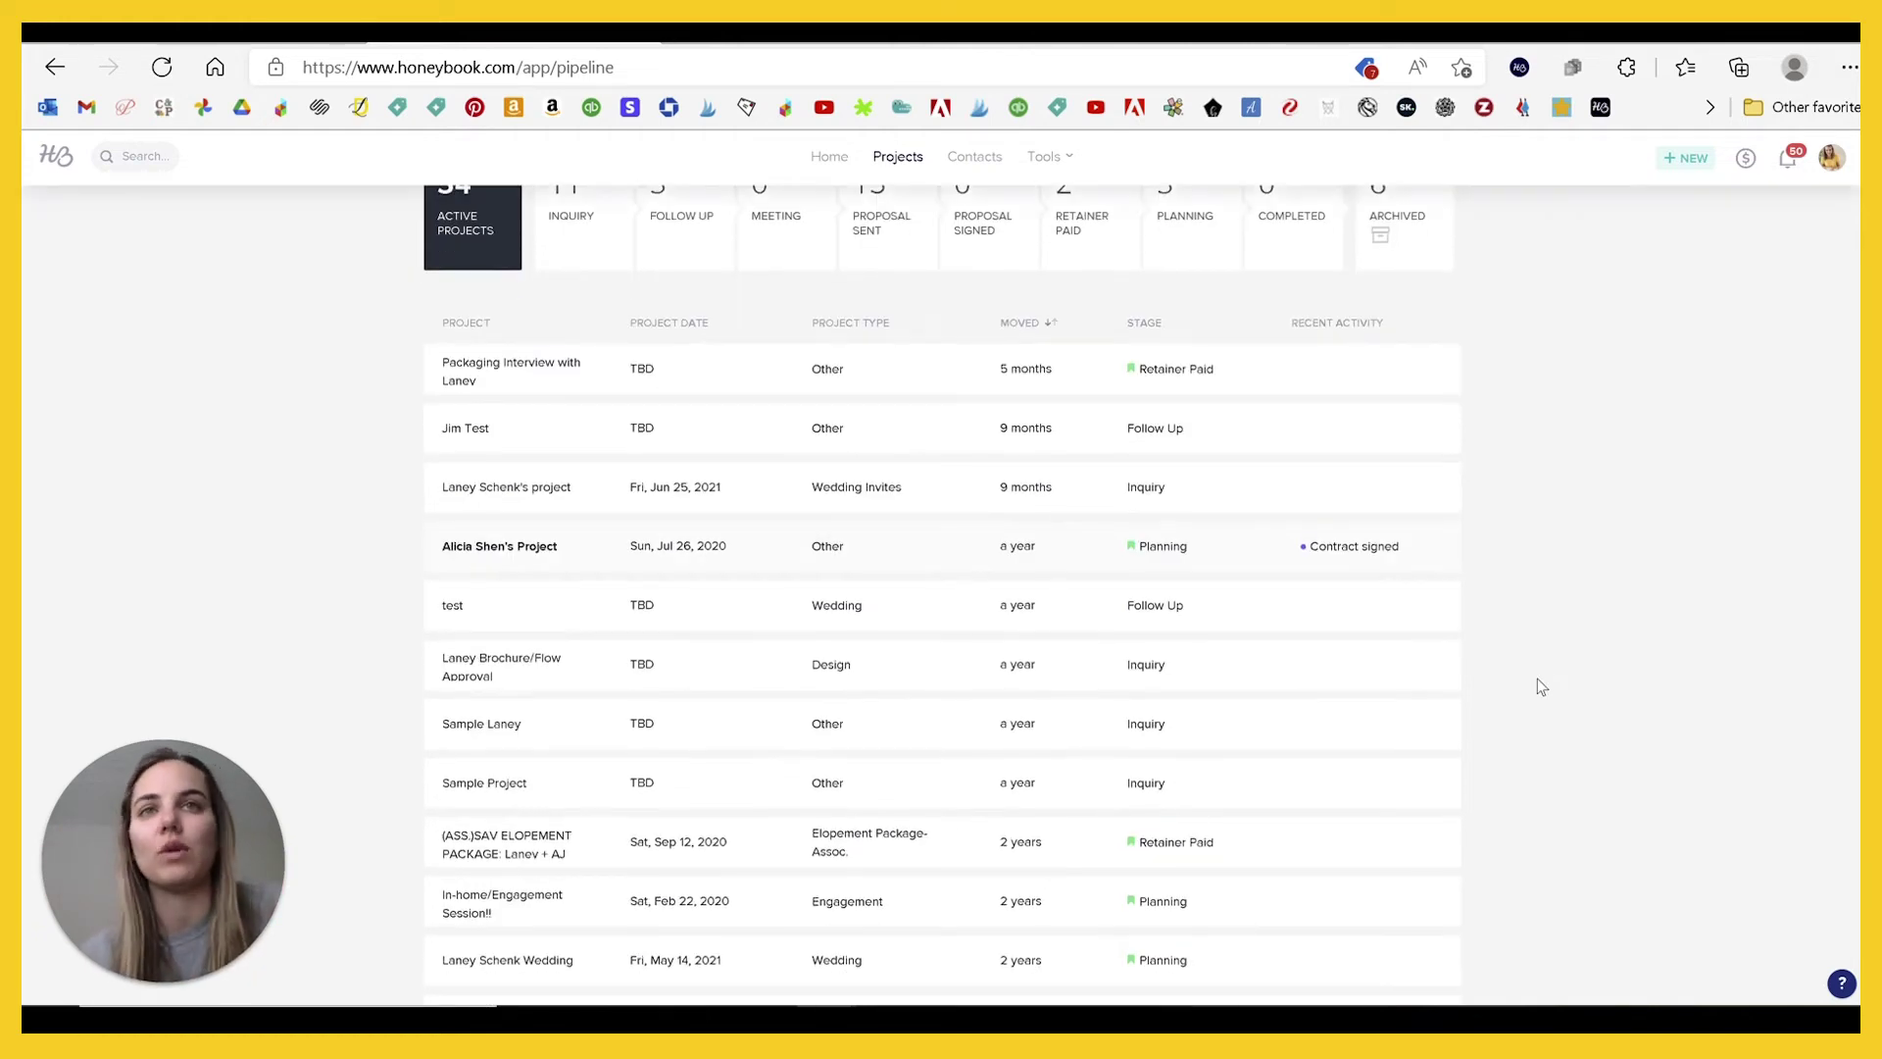
scroll(1537, 686, "up", 1)
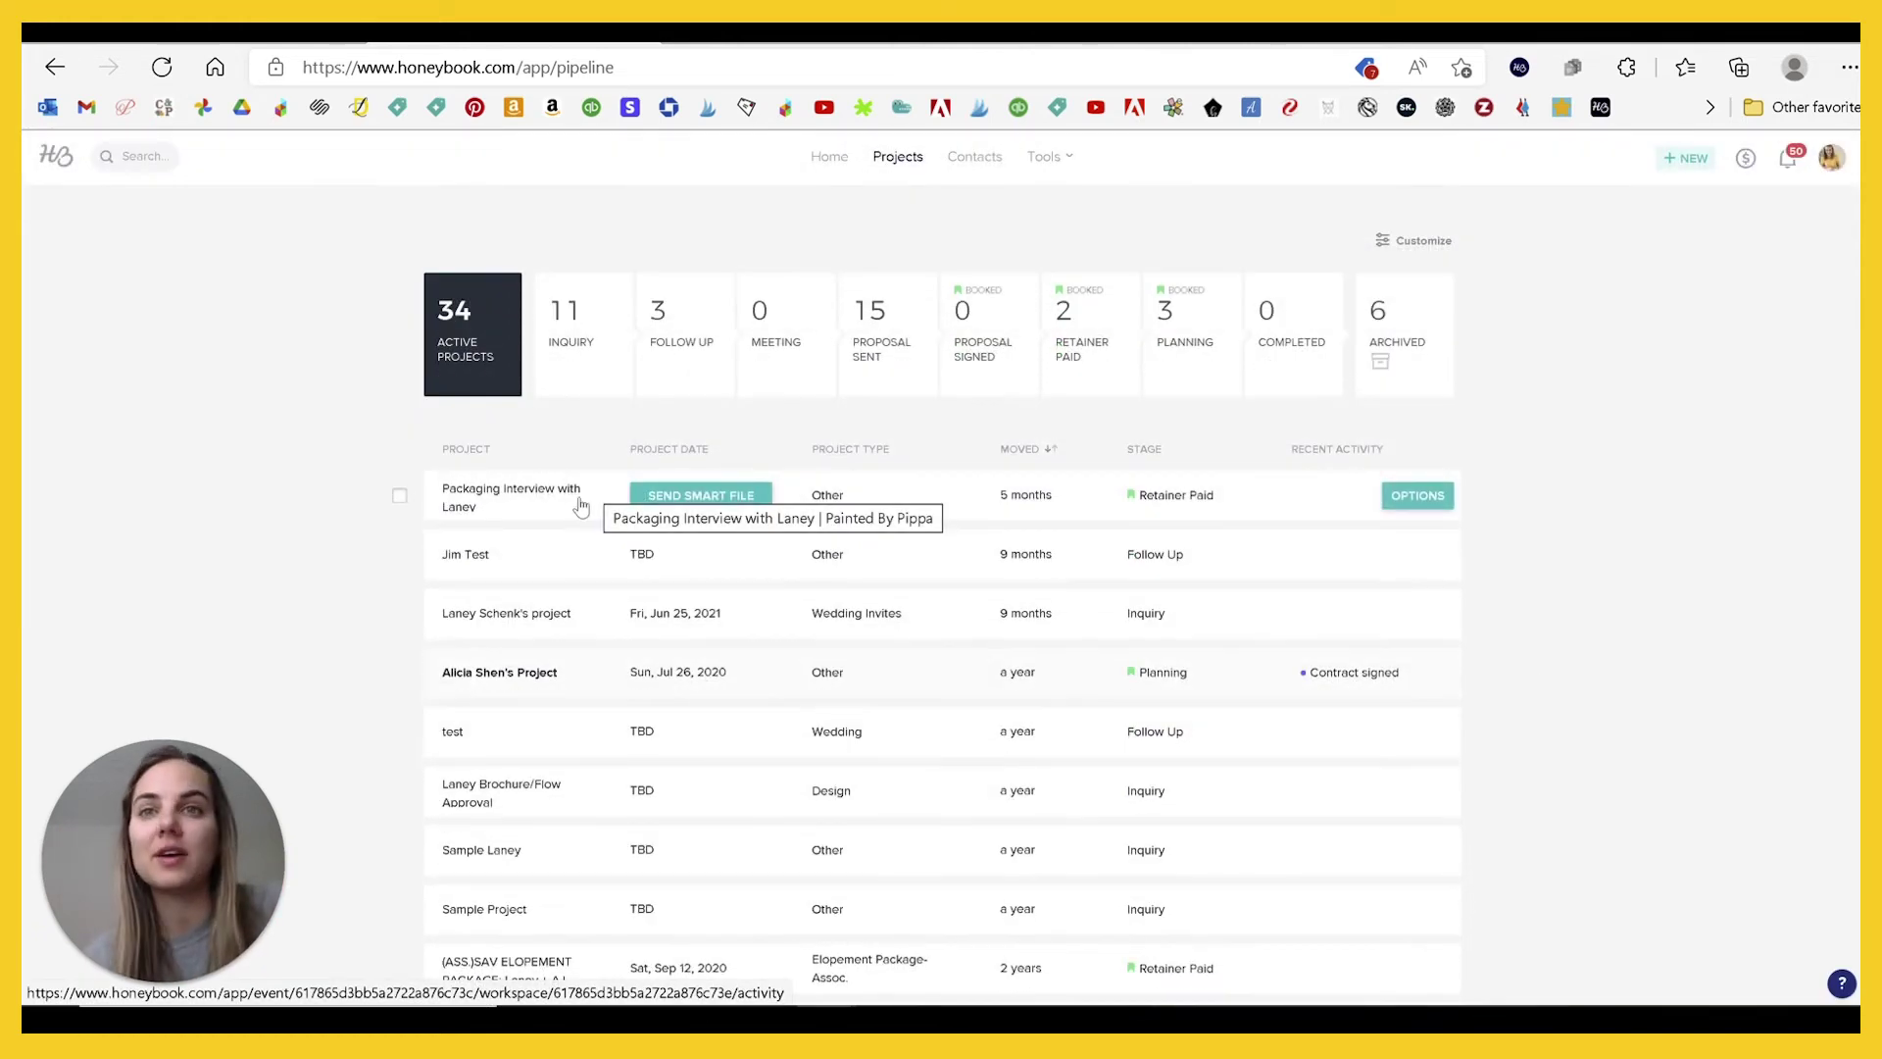
left_click(714, 498)
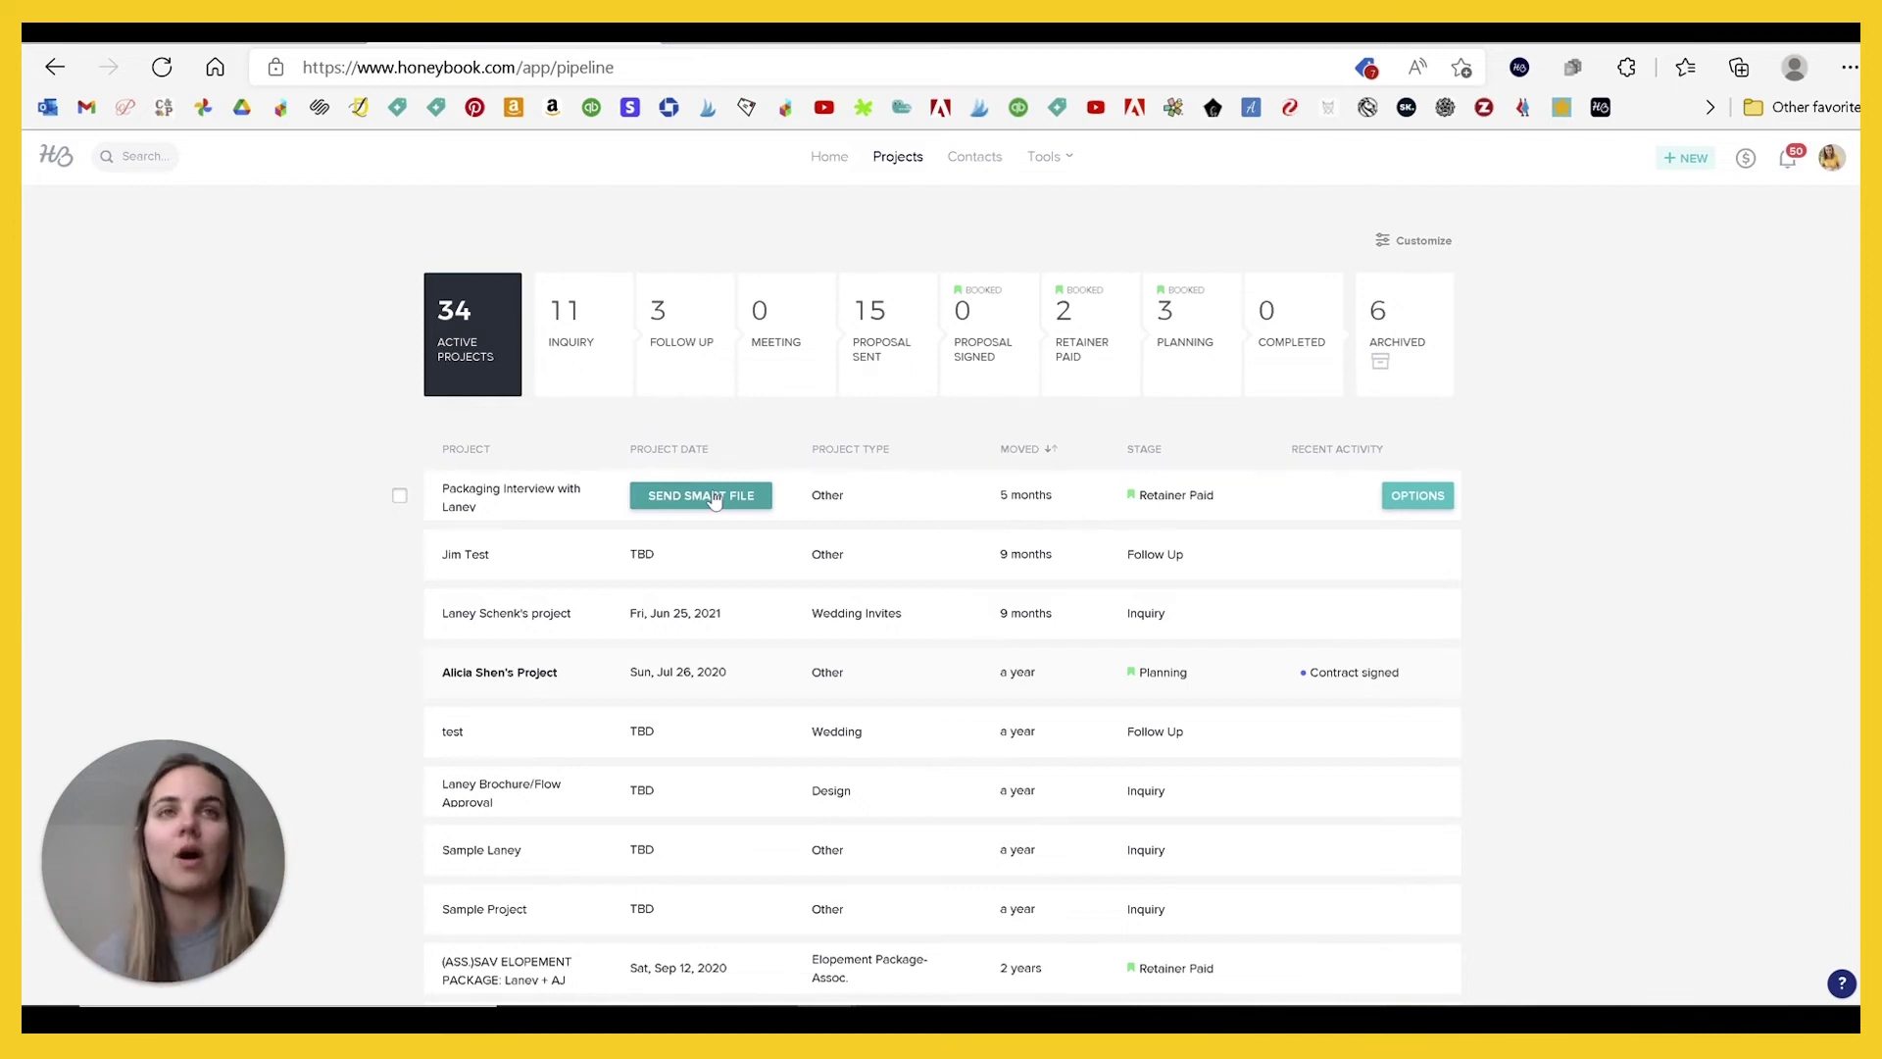
left_click(1047, 155)
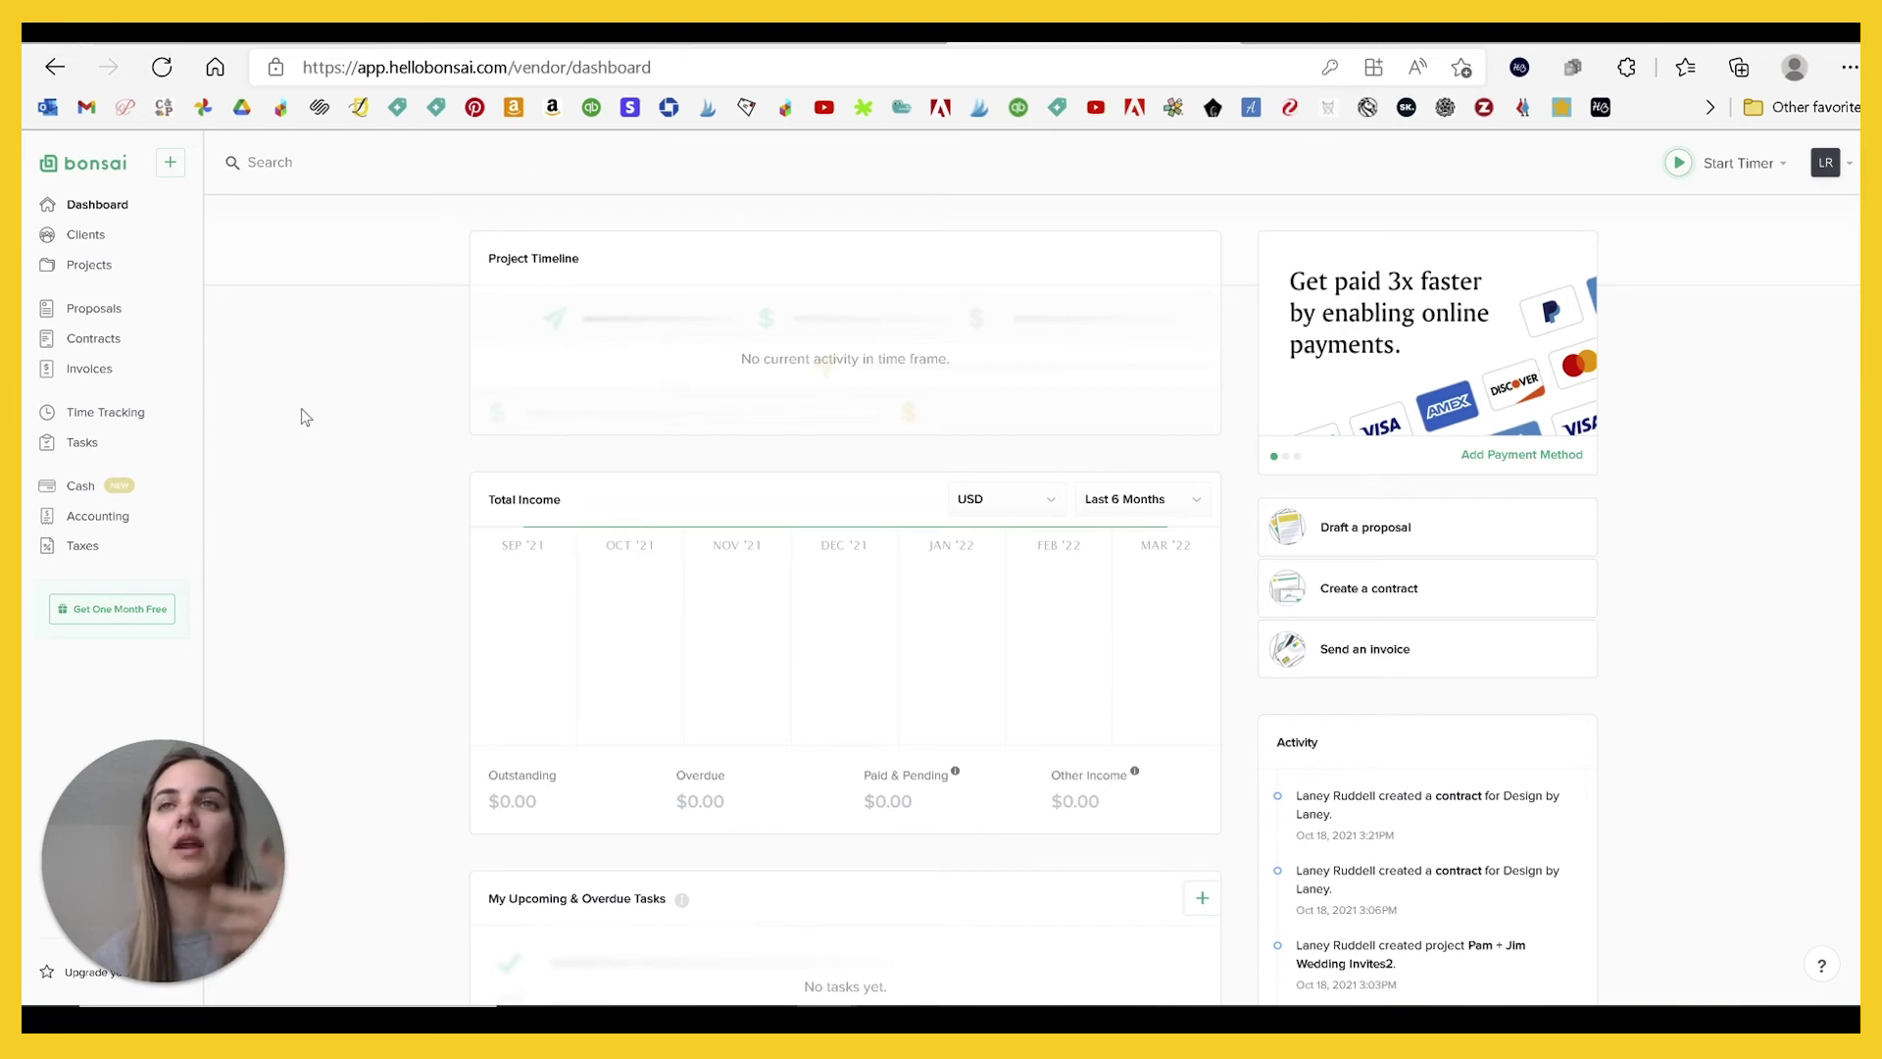
Step: Go to the Clients page listing Sample Client
left_click(69, 241)
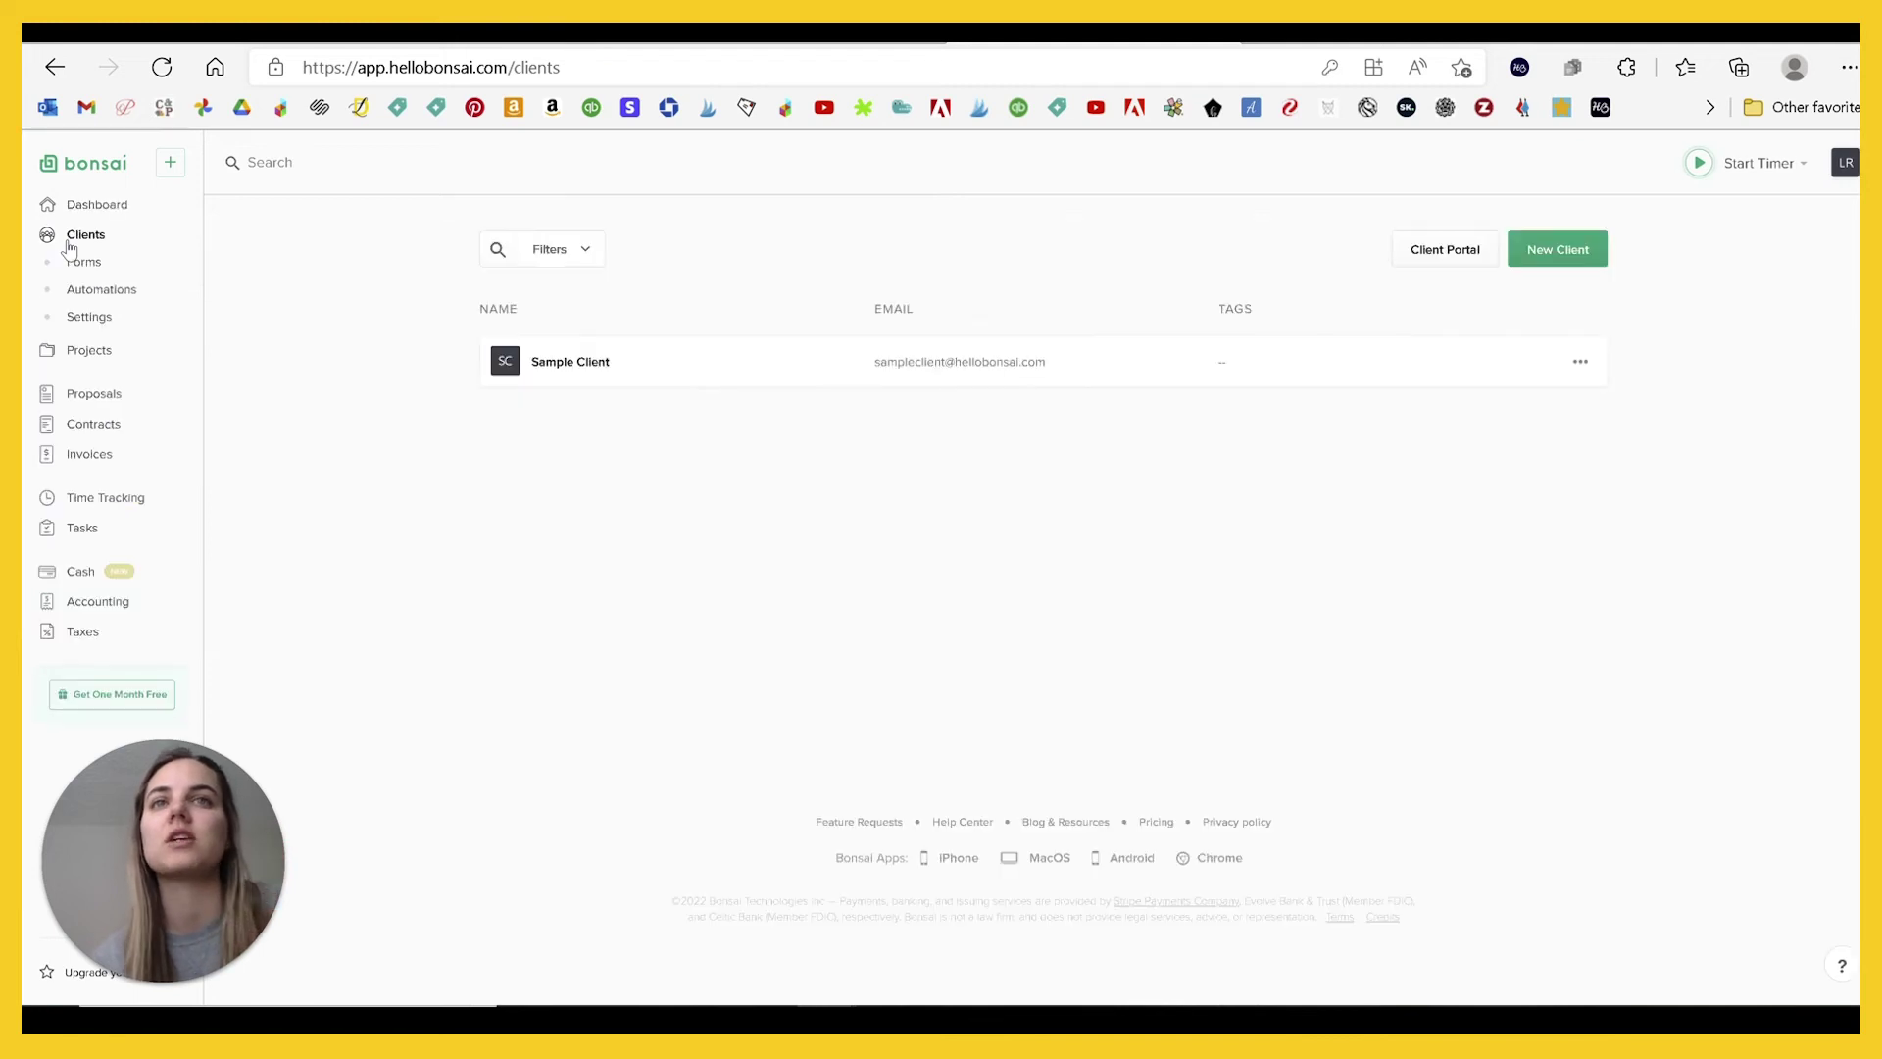
Step: Look through the client forms, clients and projects pages
left_click(92, 269)
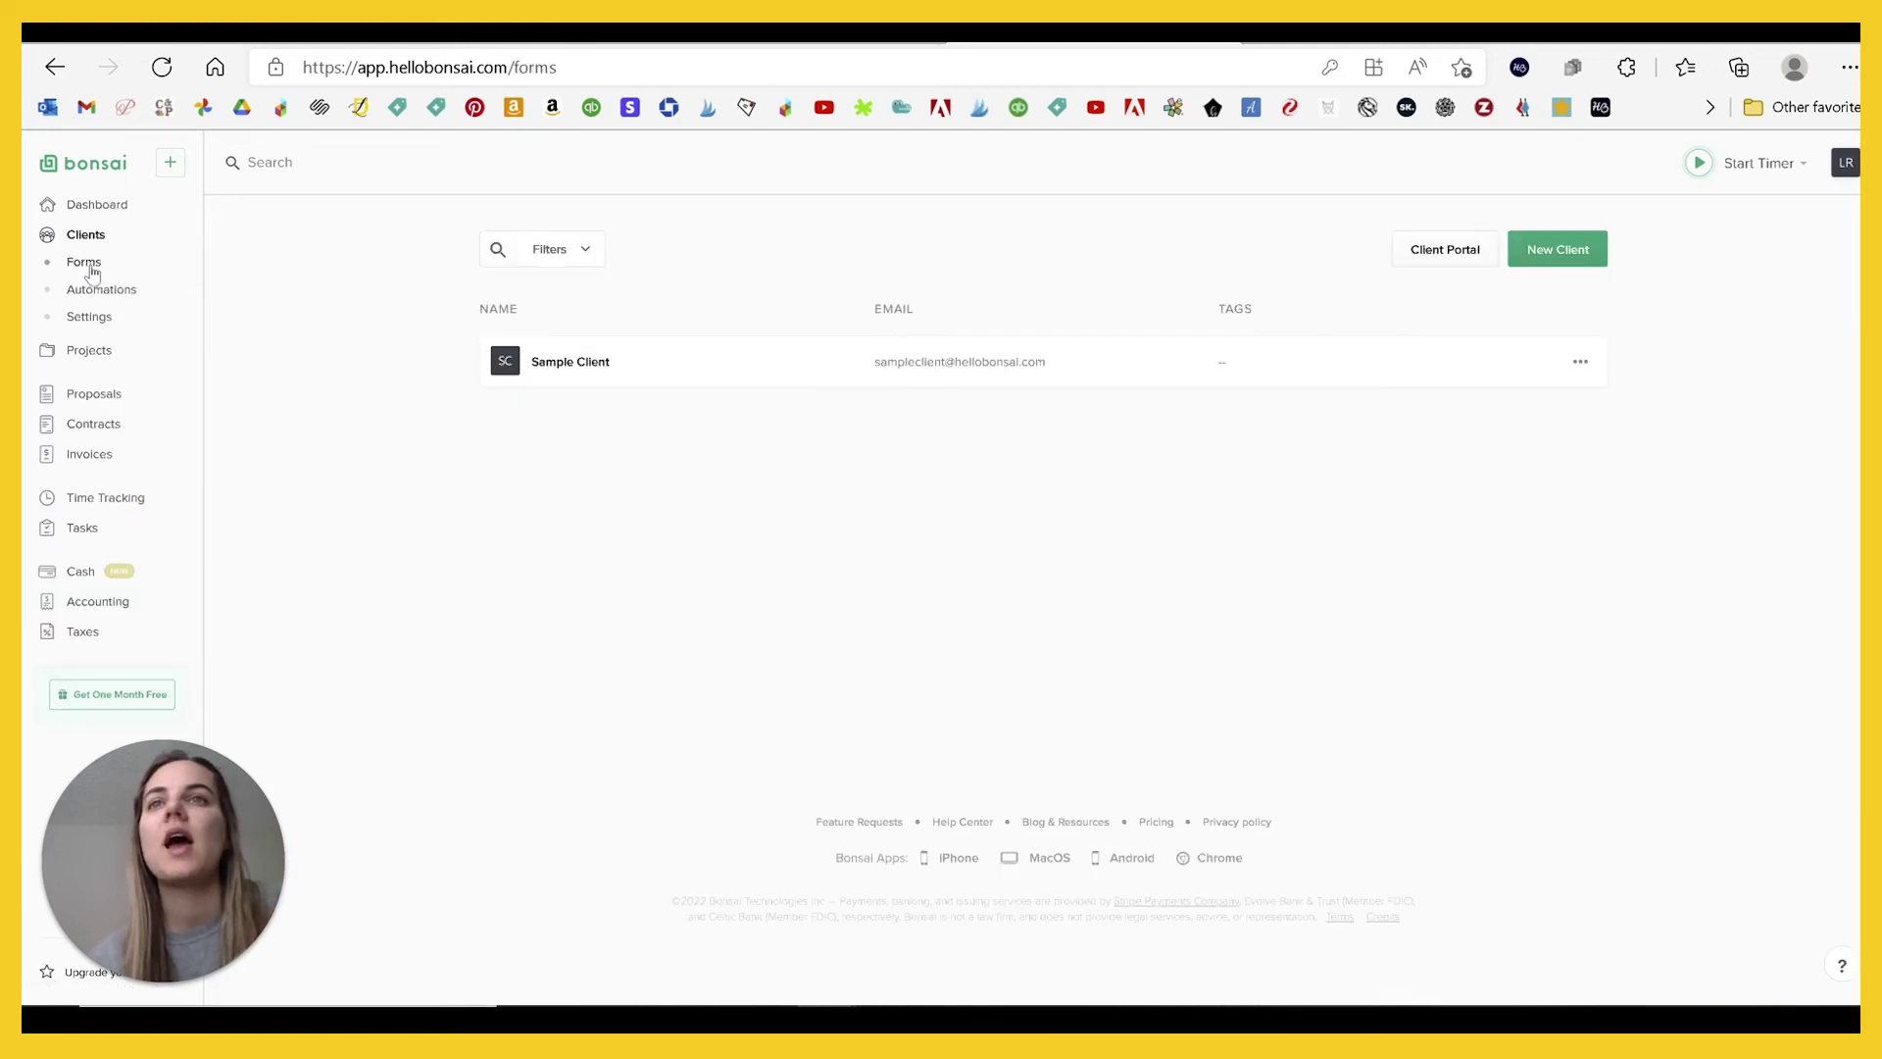
left_click(87, 353)
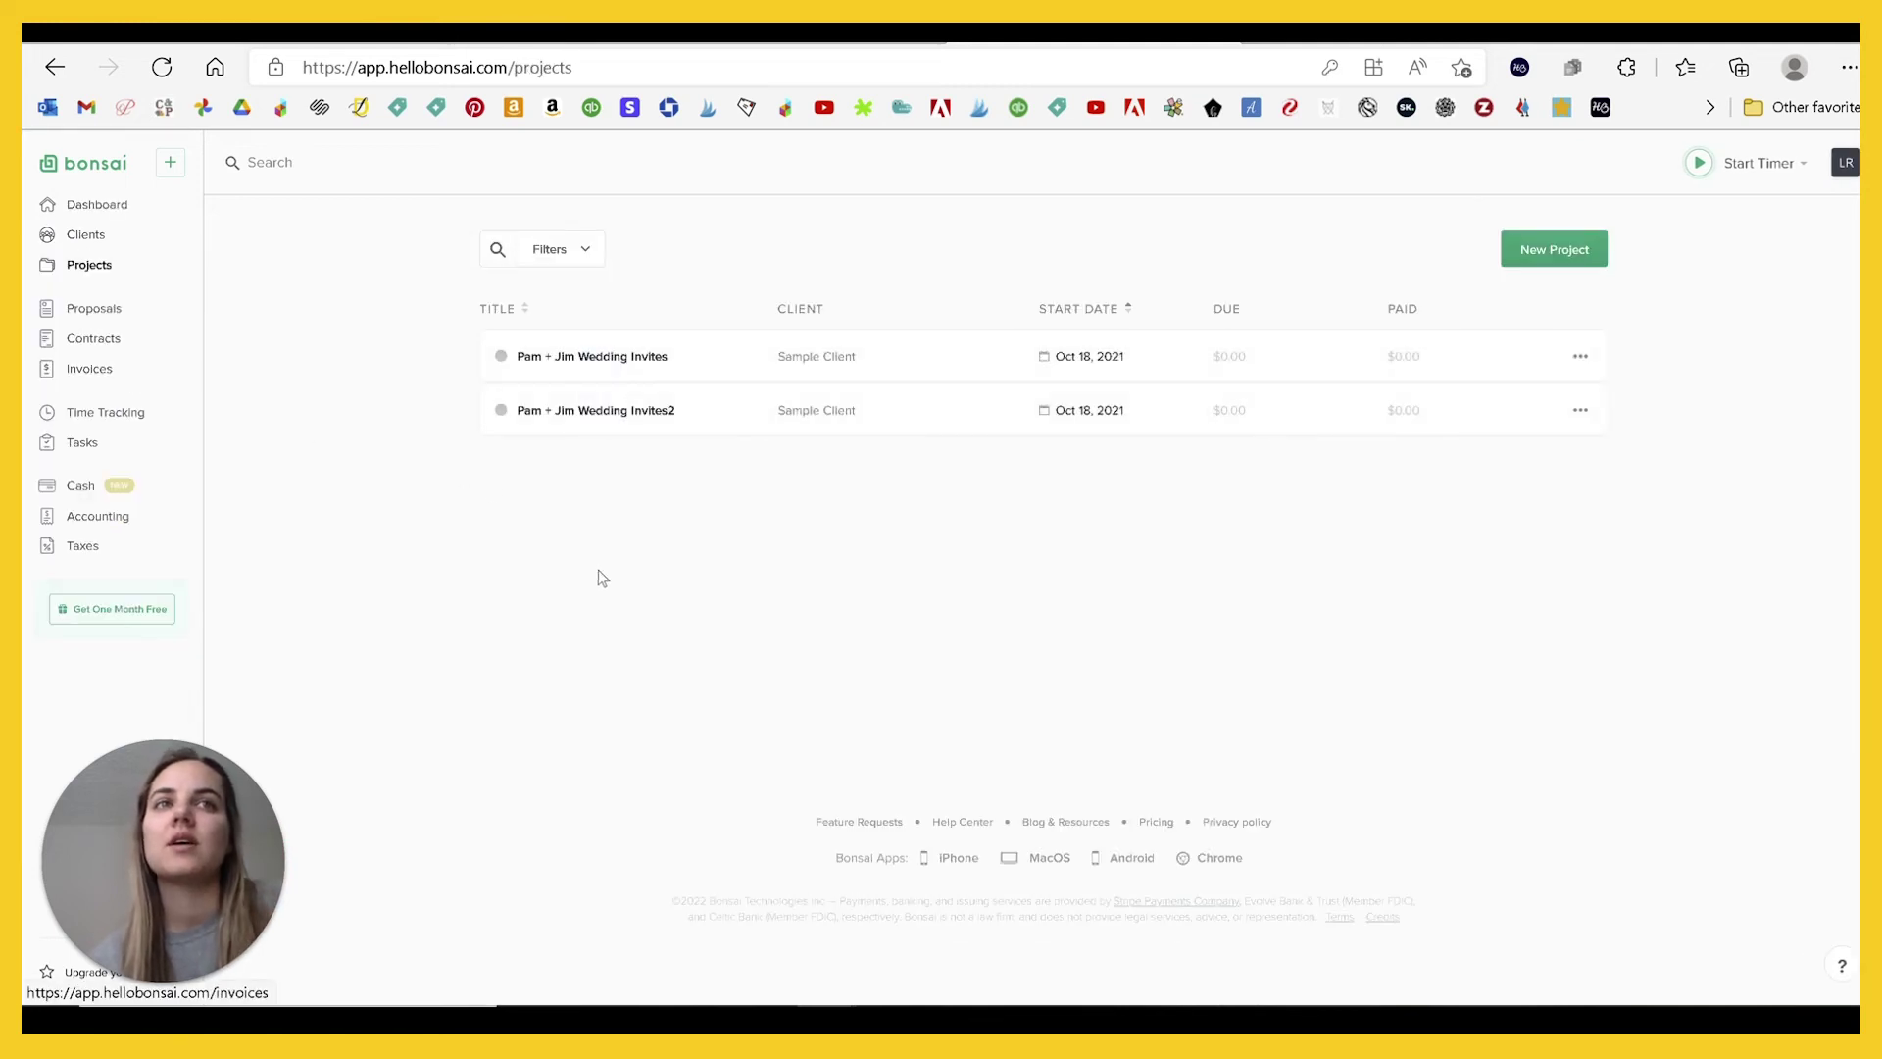
left_click(123, 245)
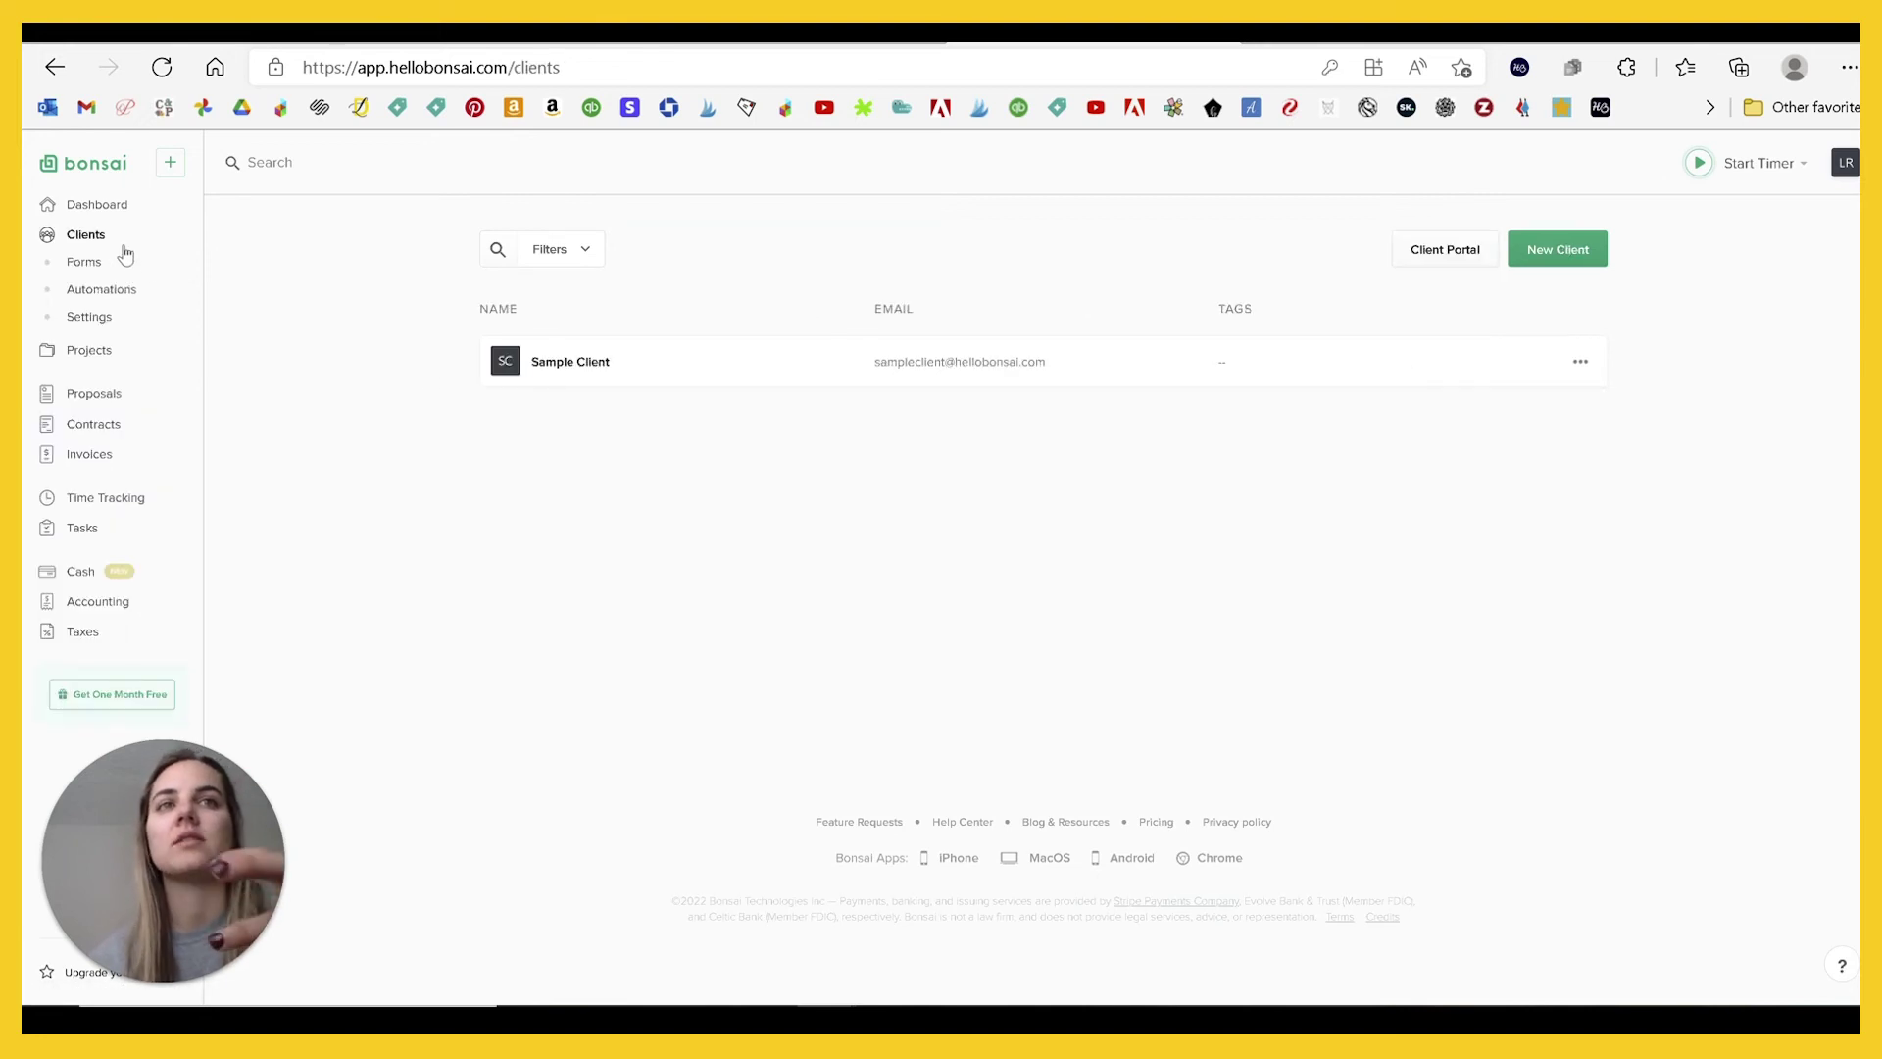
left_click(105, 363)
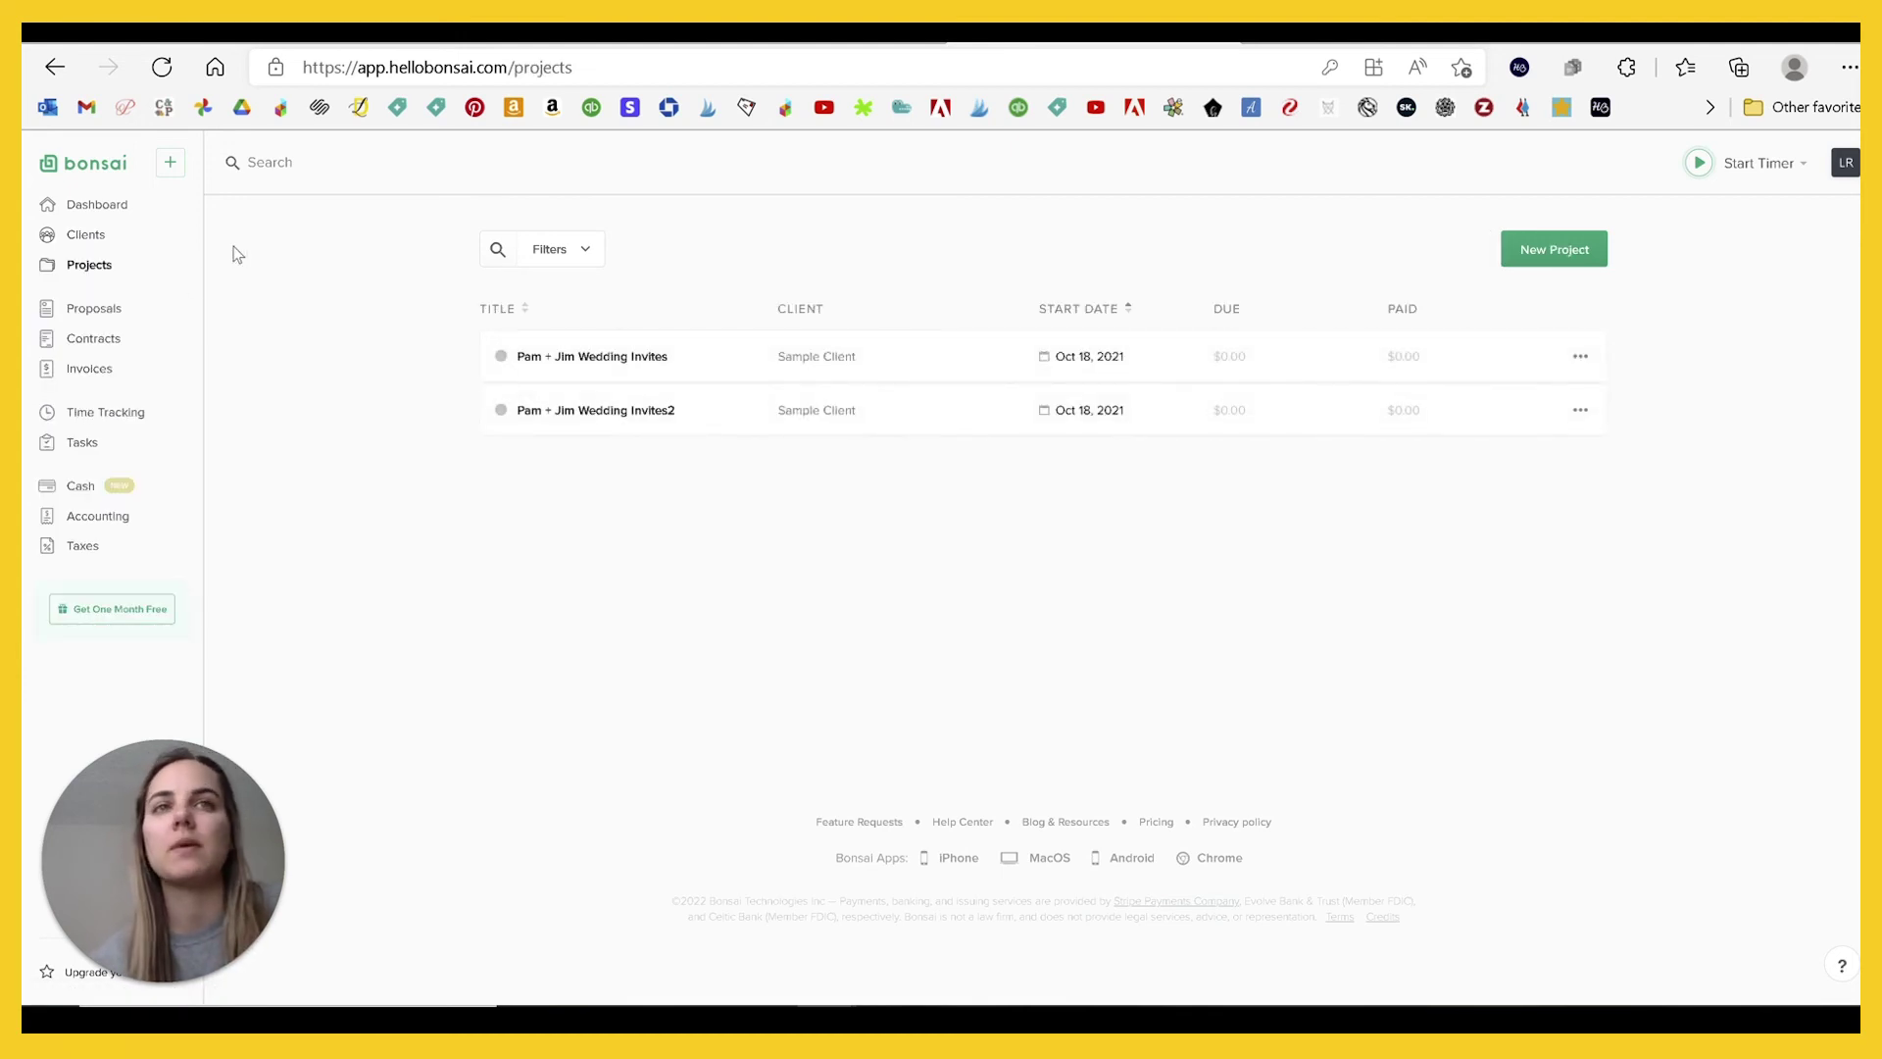
Step: Create a new invoice for Sample Client and bring up its default payment settings
left_click(54, 370)
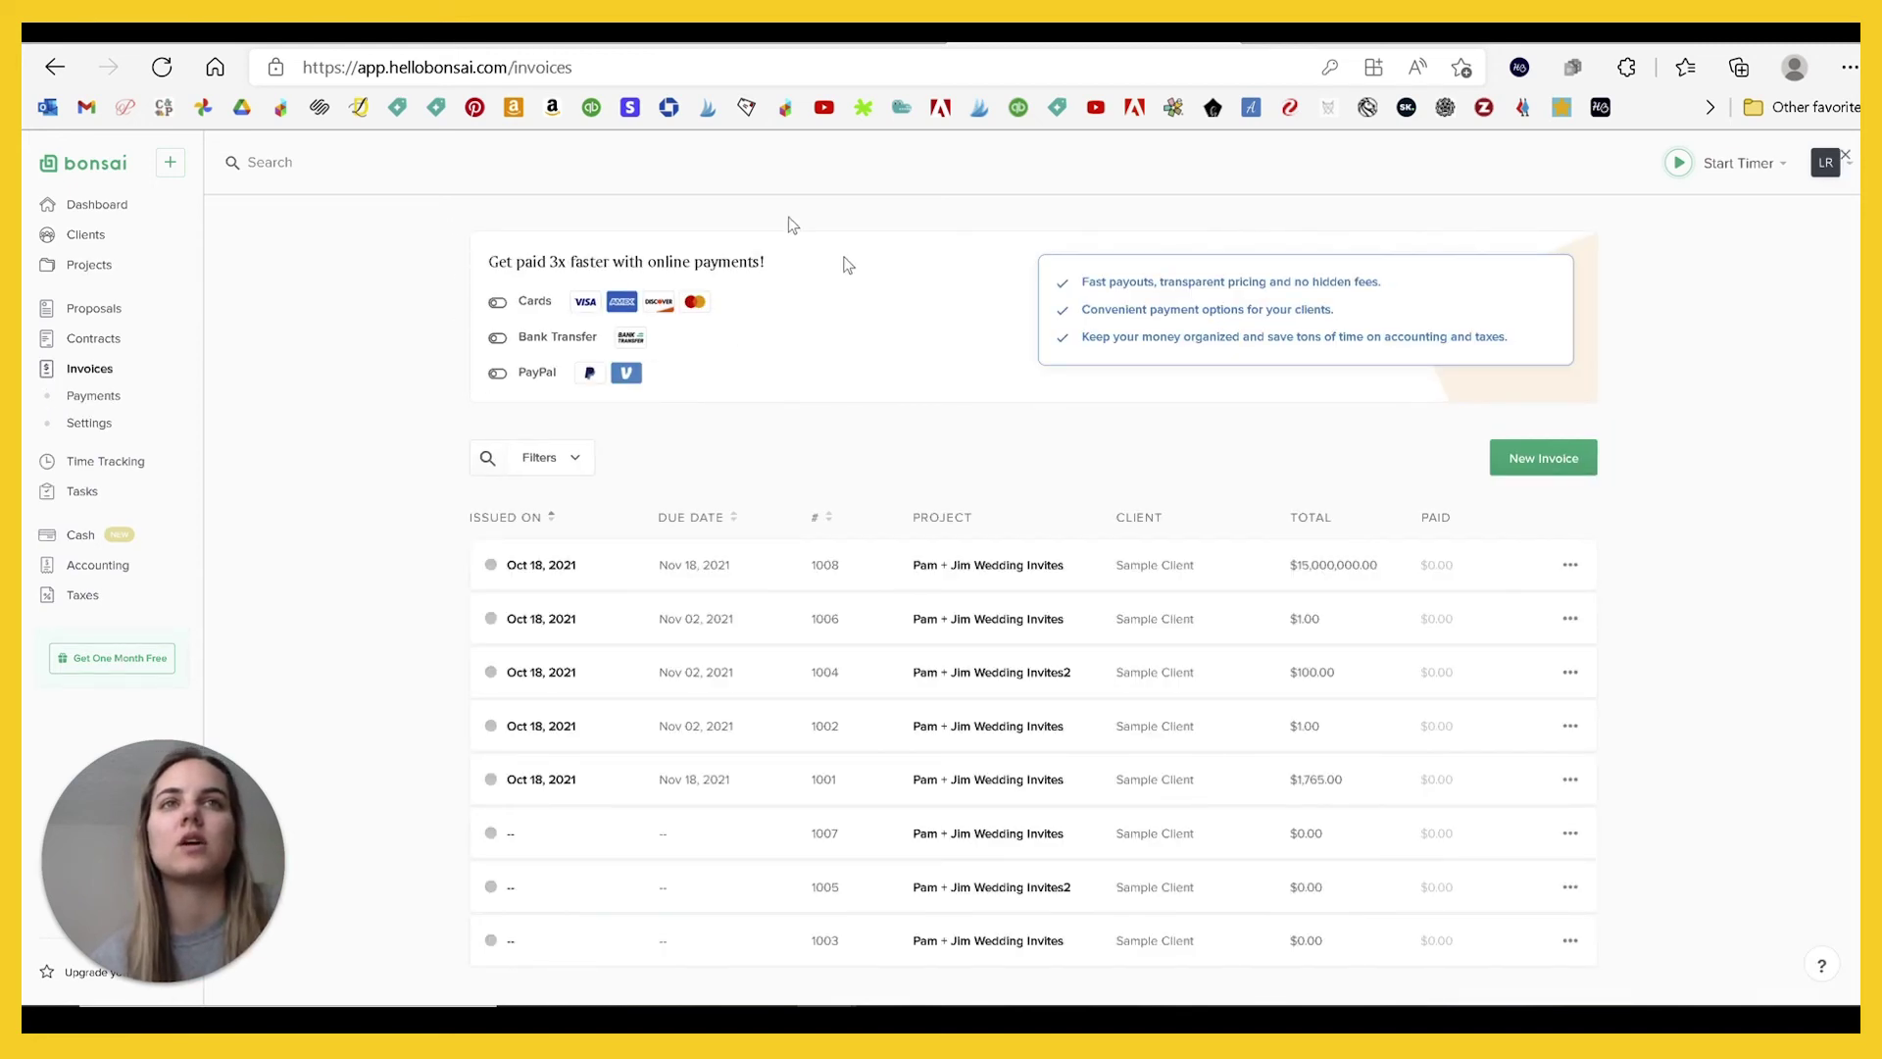
left_click(1565, 463)
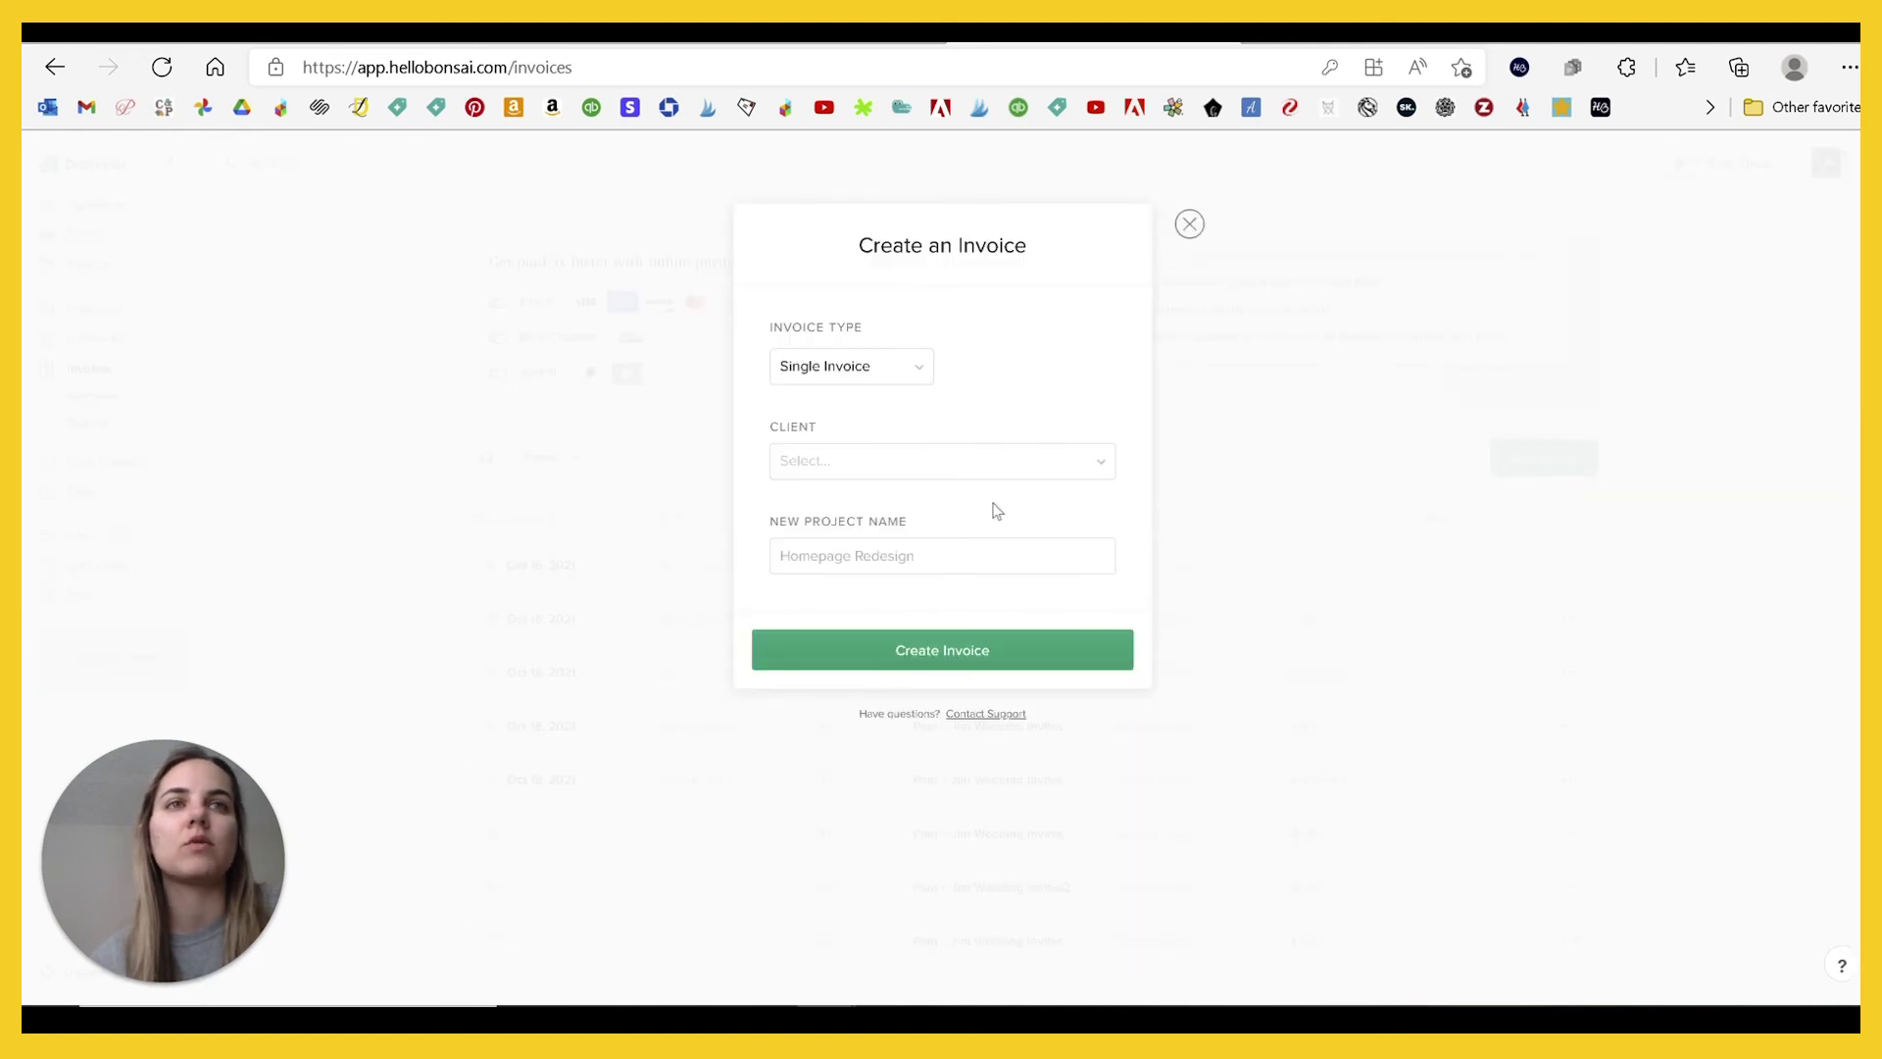
left_click(1012, 462)
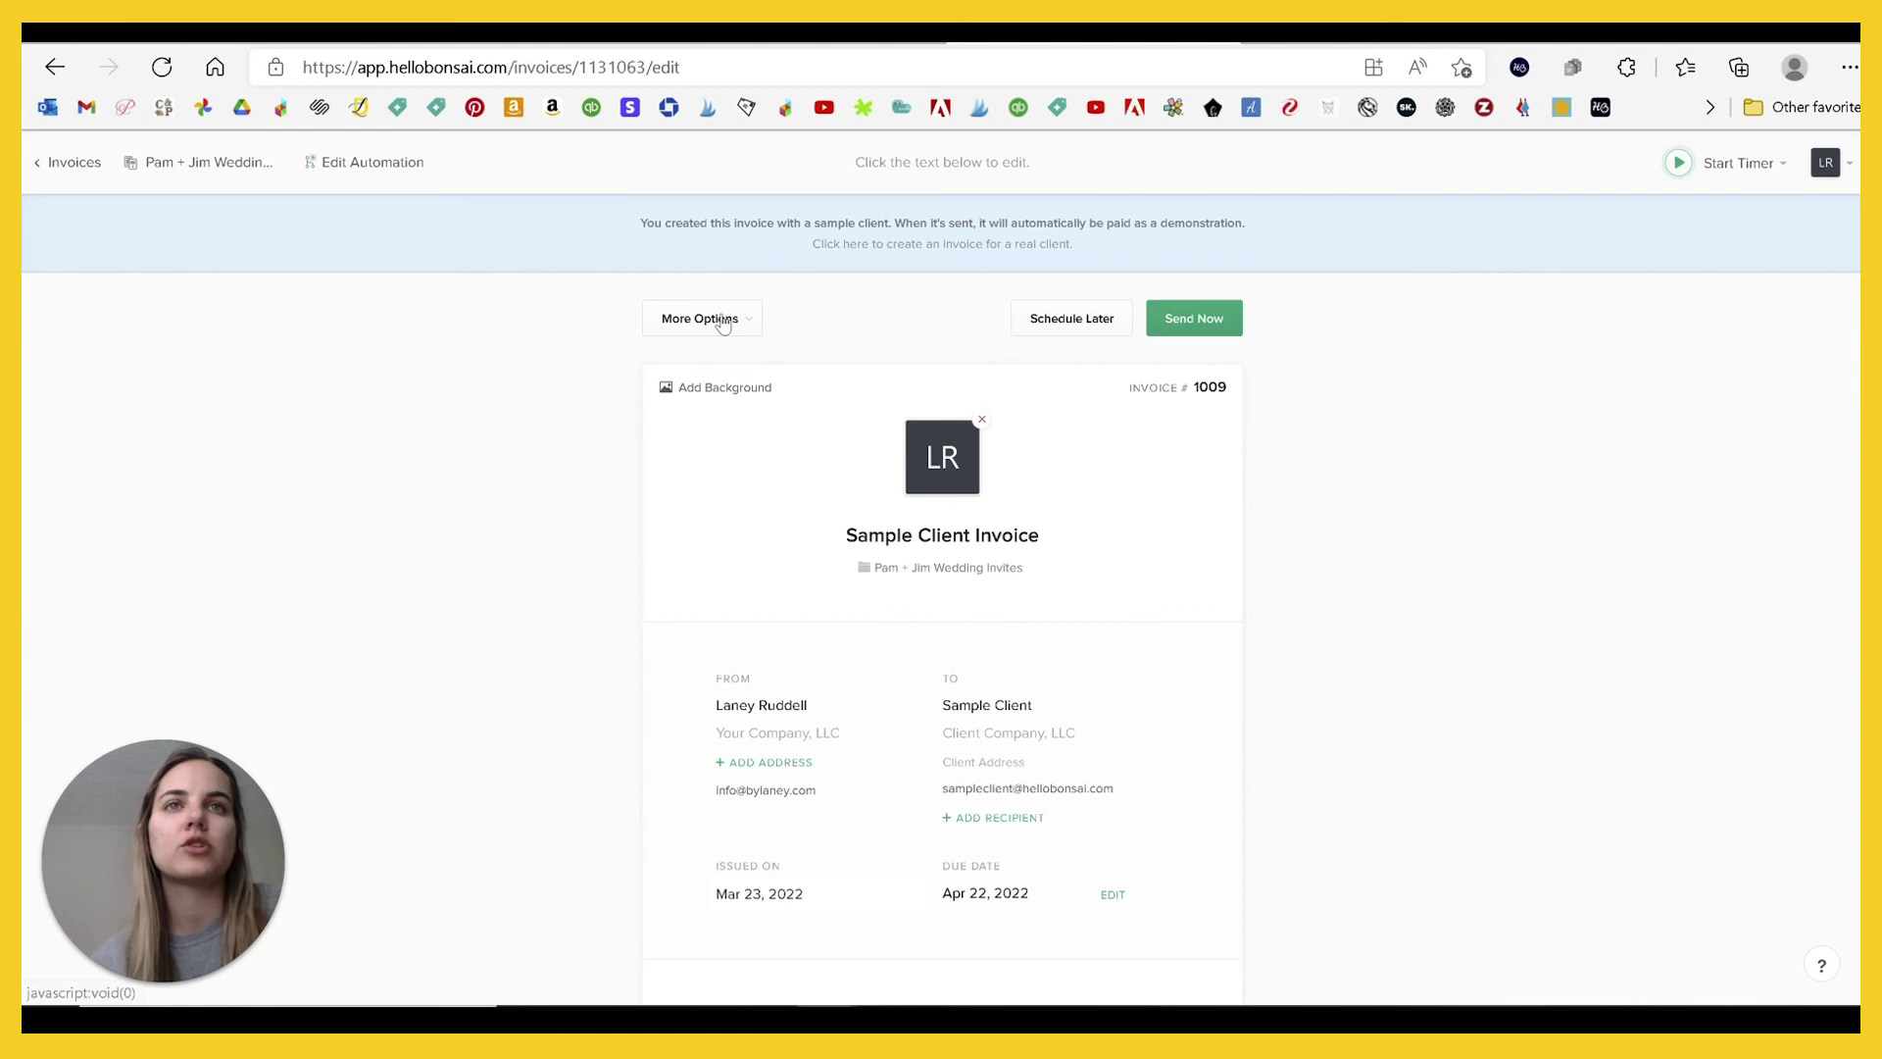
left_click(713, 319)
left_click(686, 643)
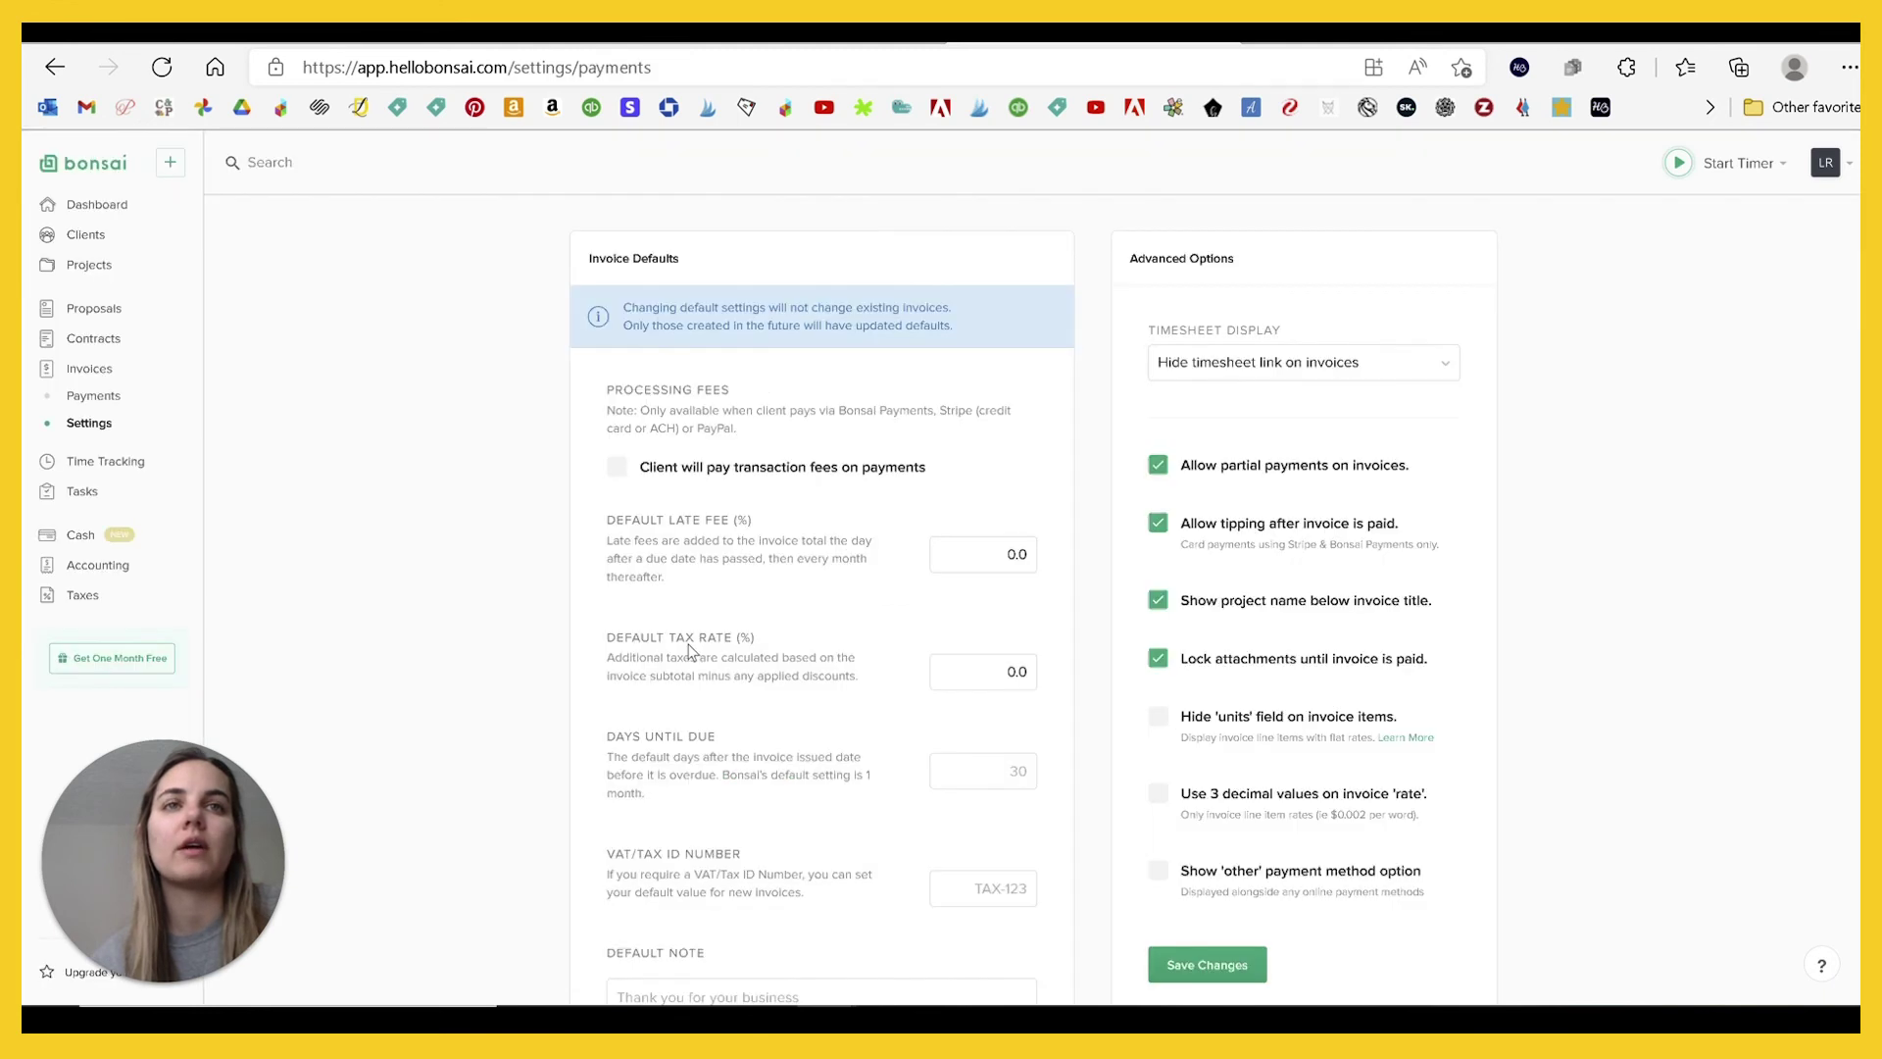
scroll(469, 557, "down", 1)
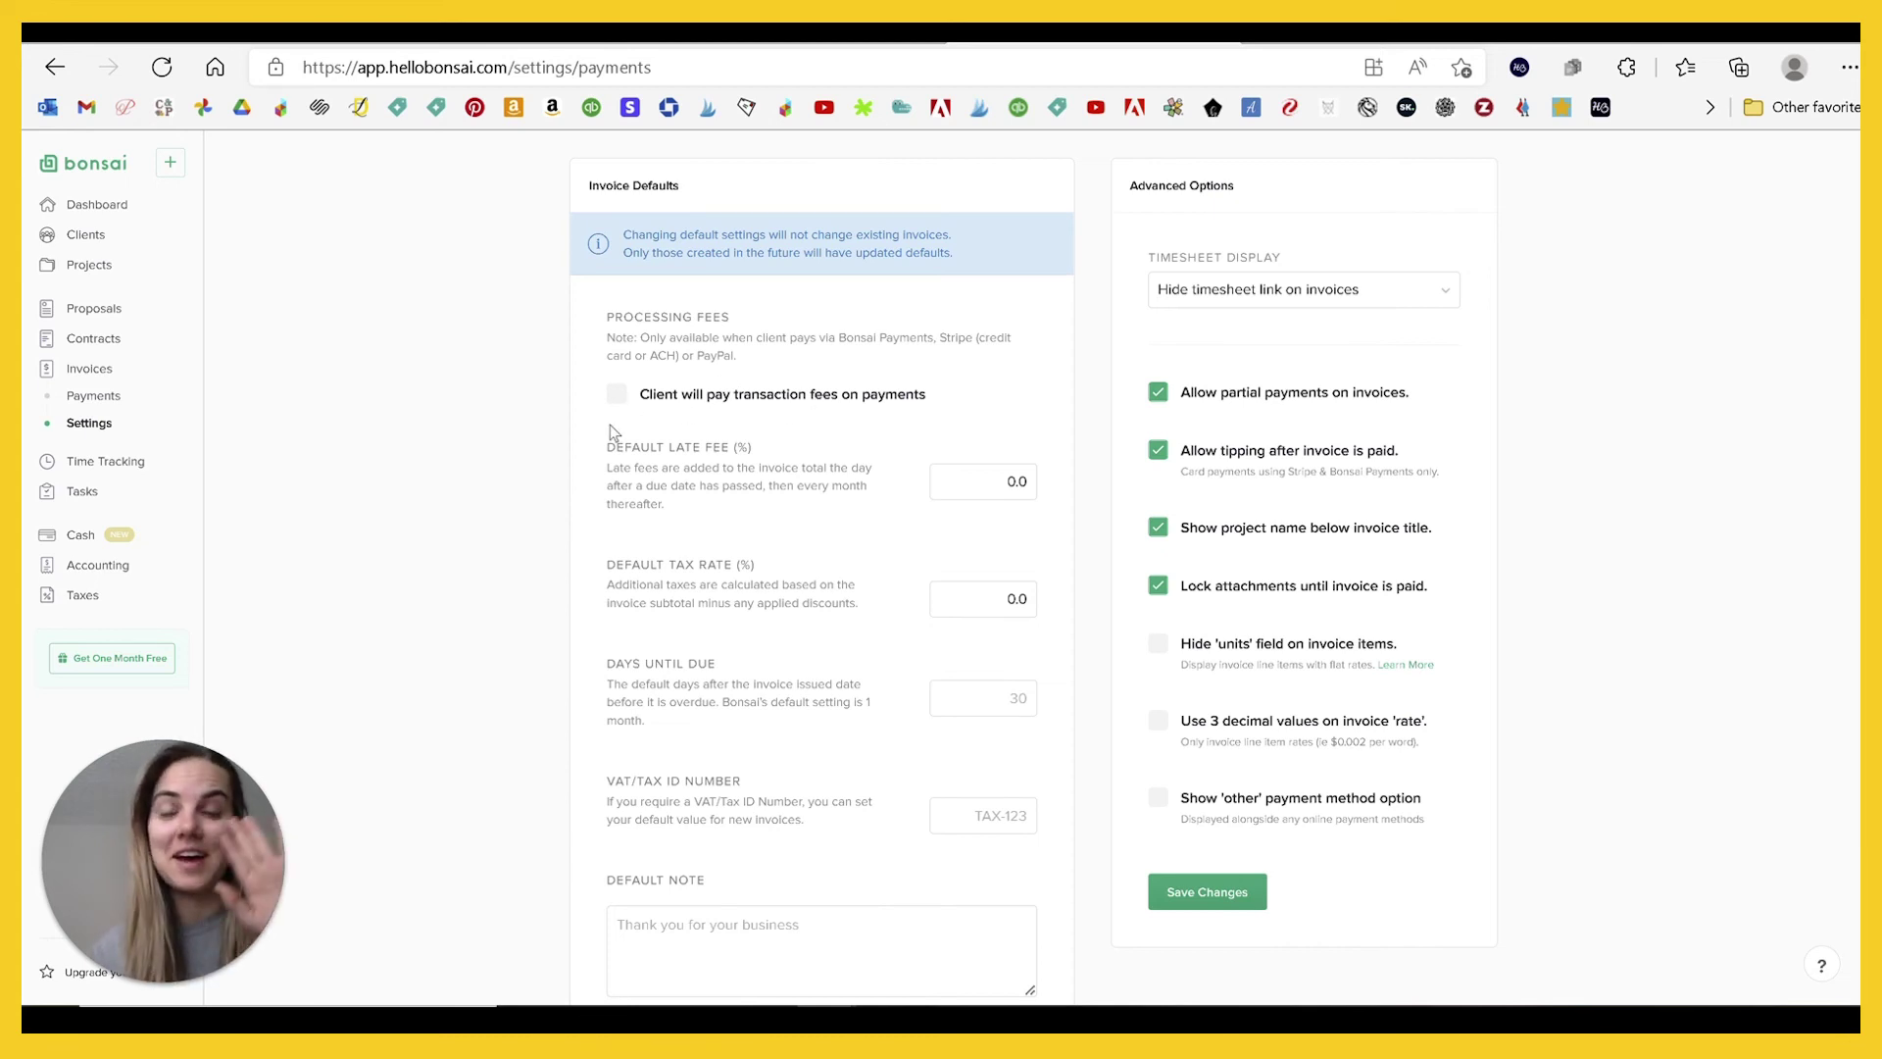
scroll(610, 425, "down", 2)
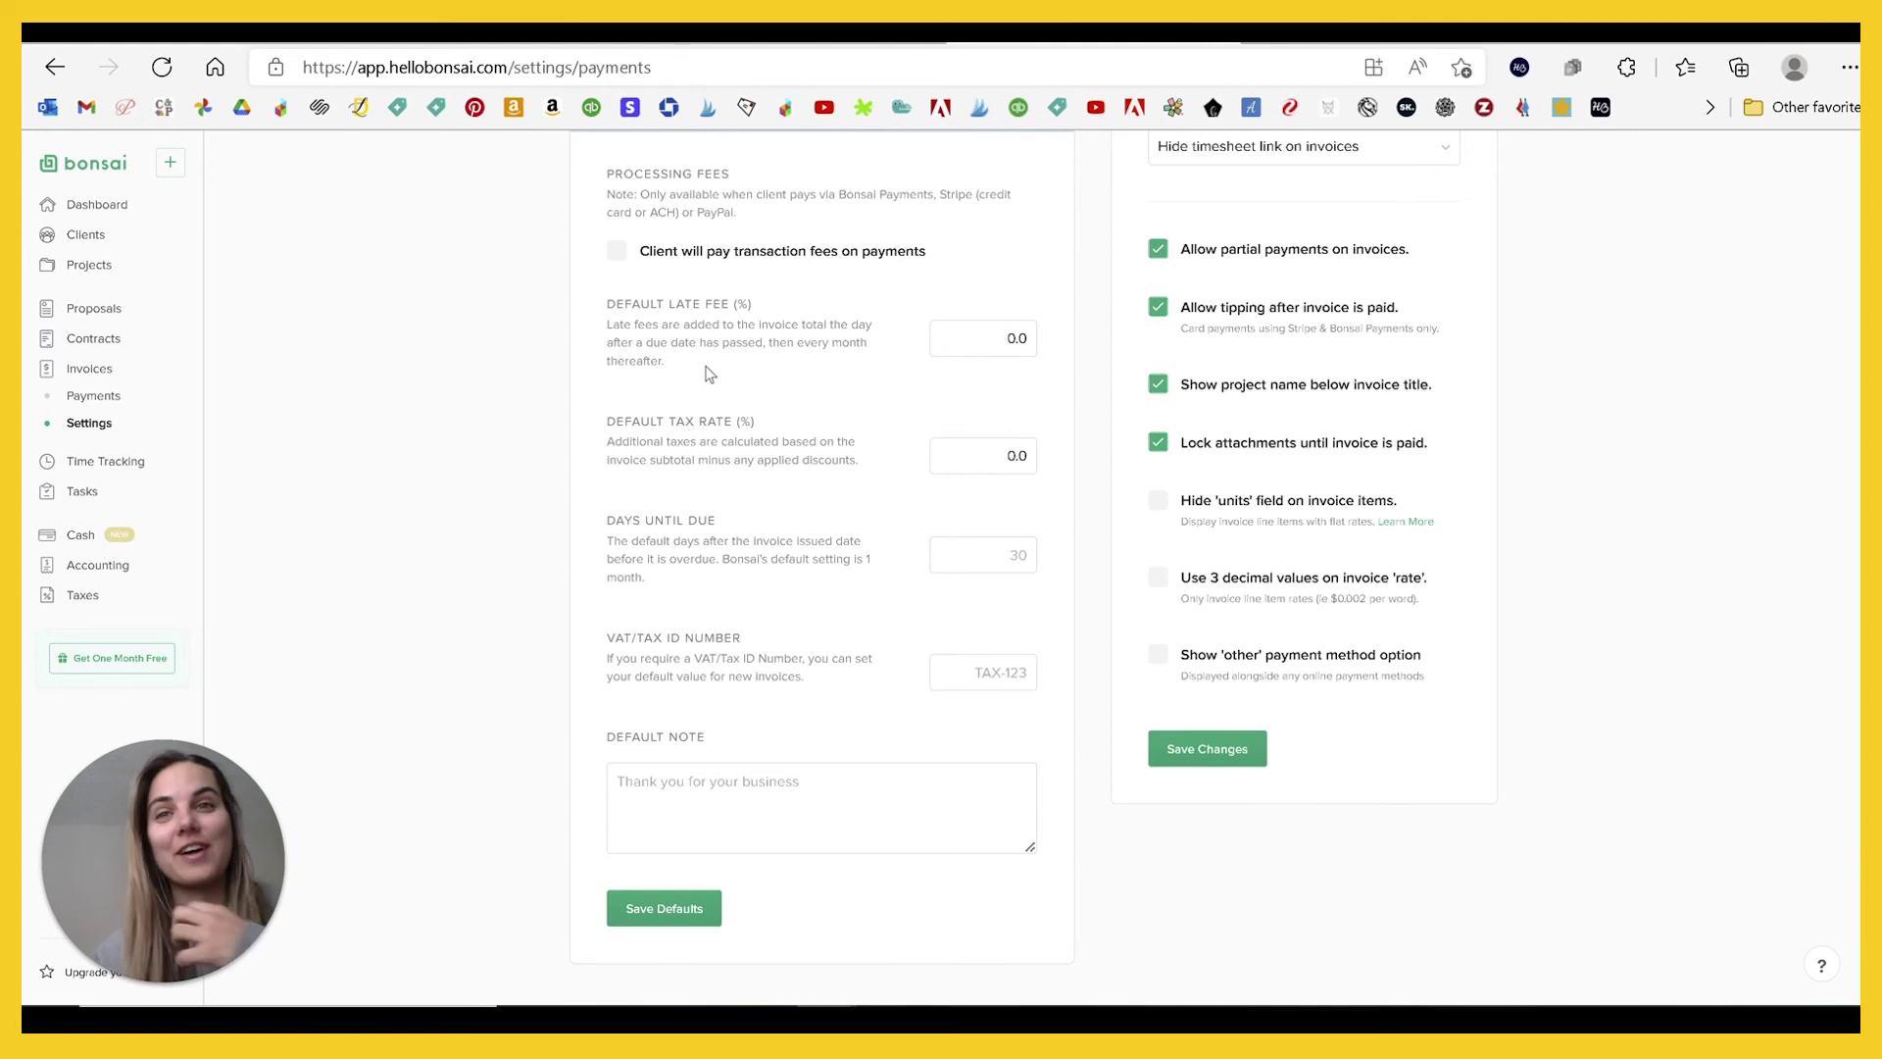
scroll(856, 406, "down", 1)
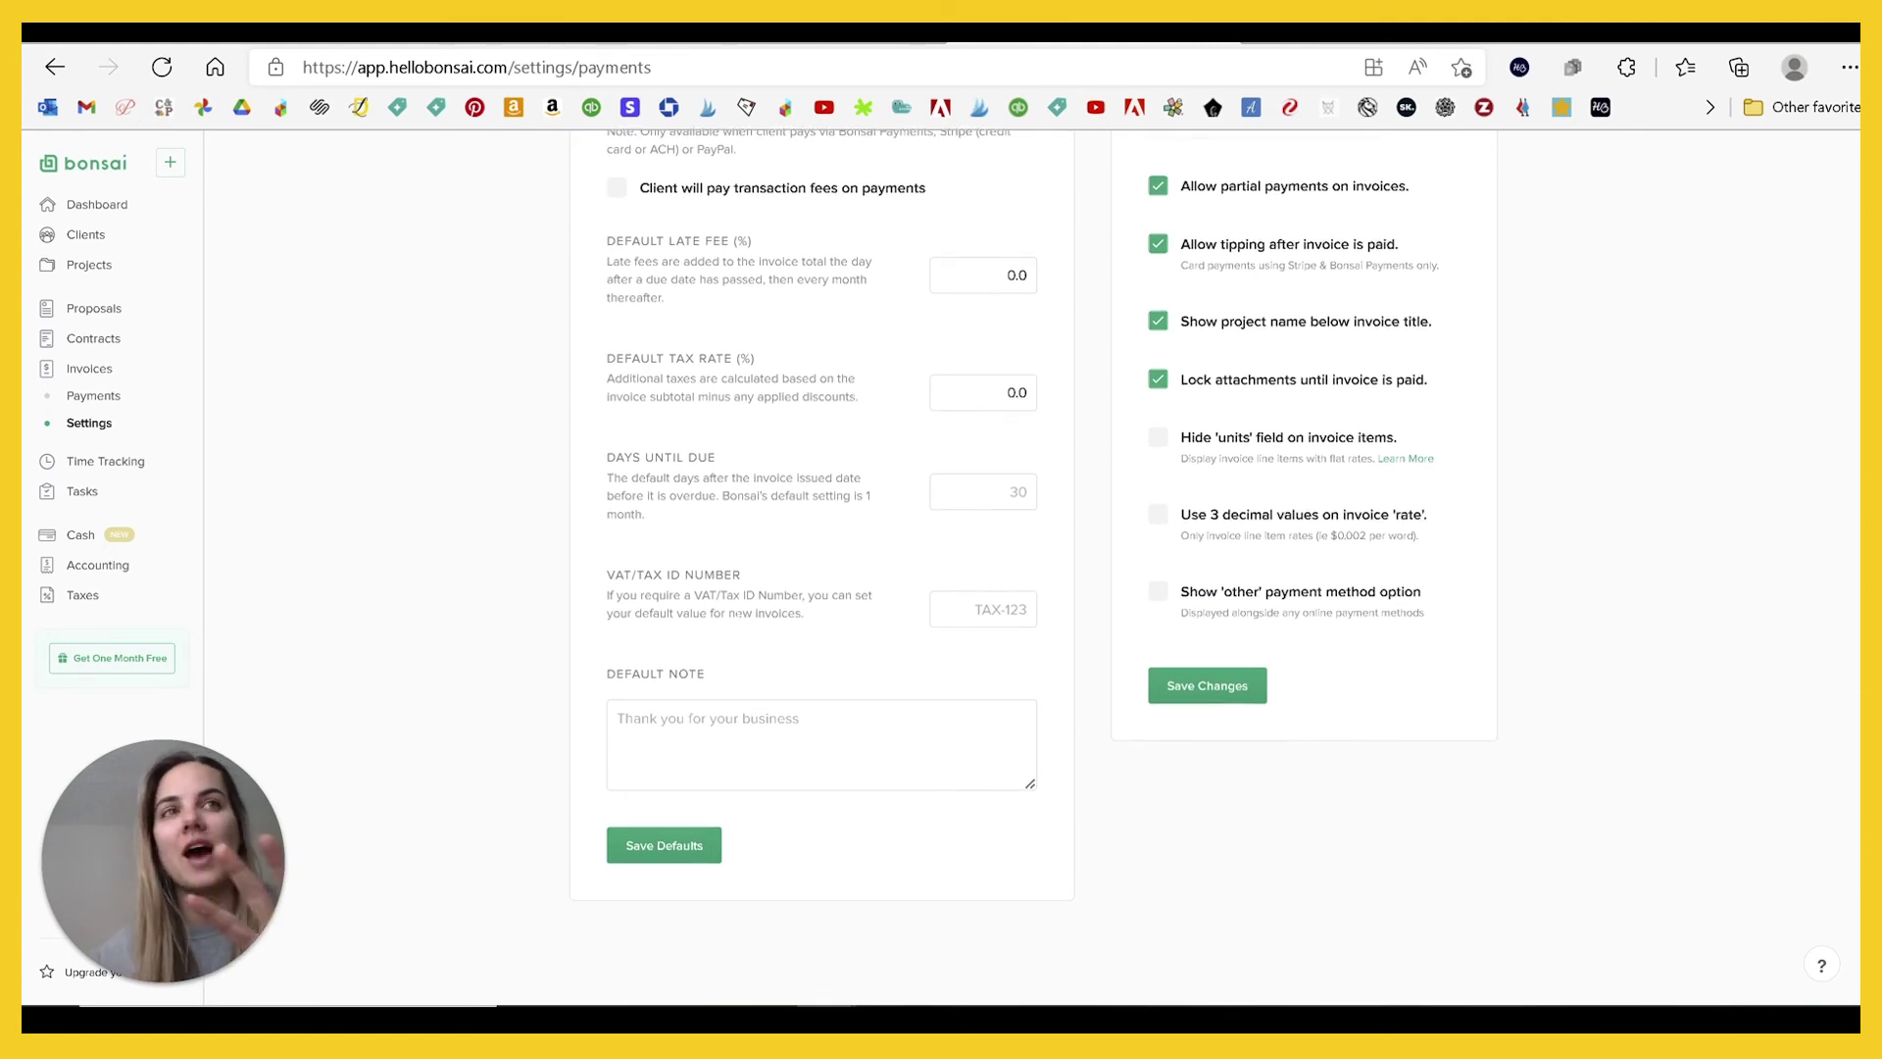
scroll(737, 613, "up", 3)
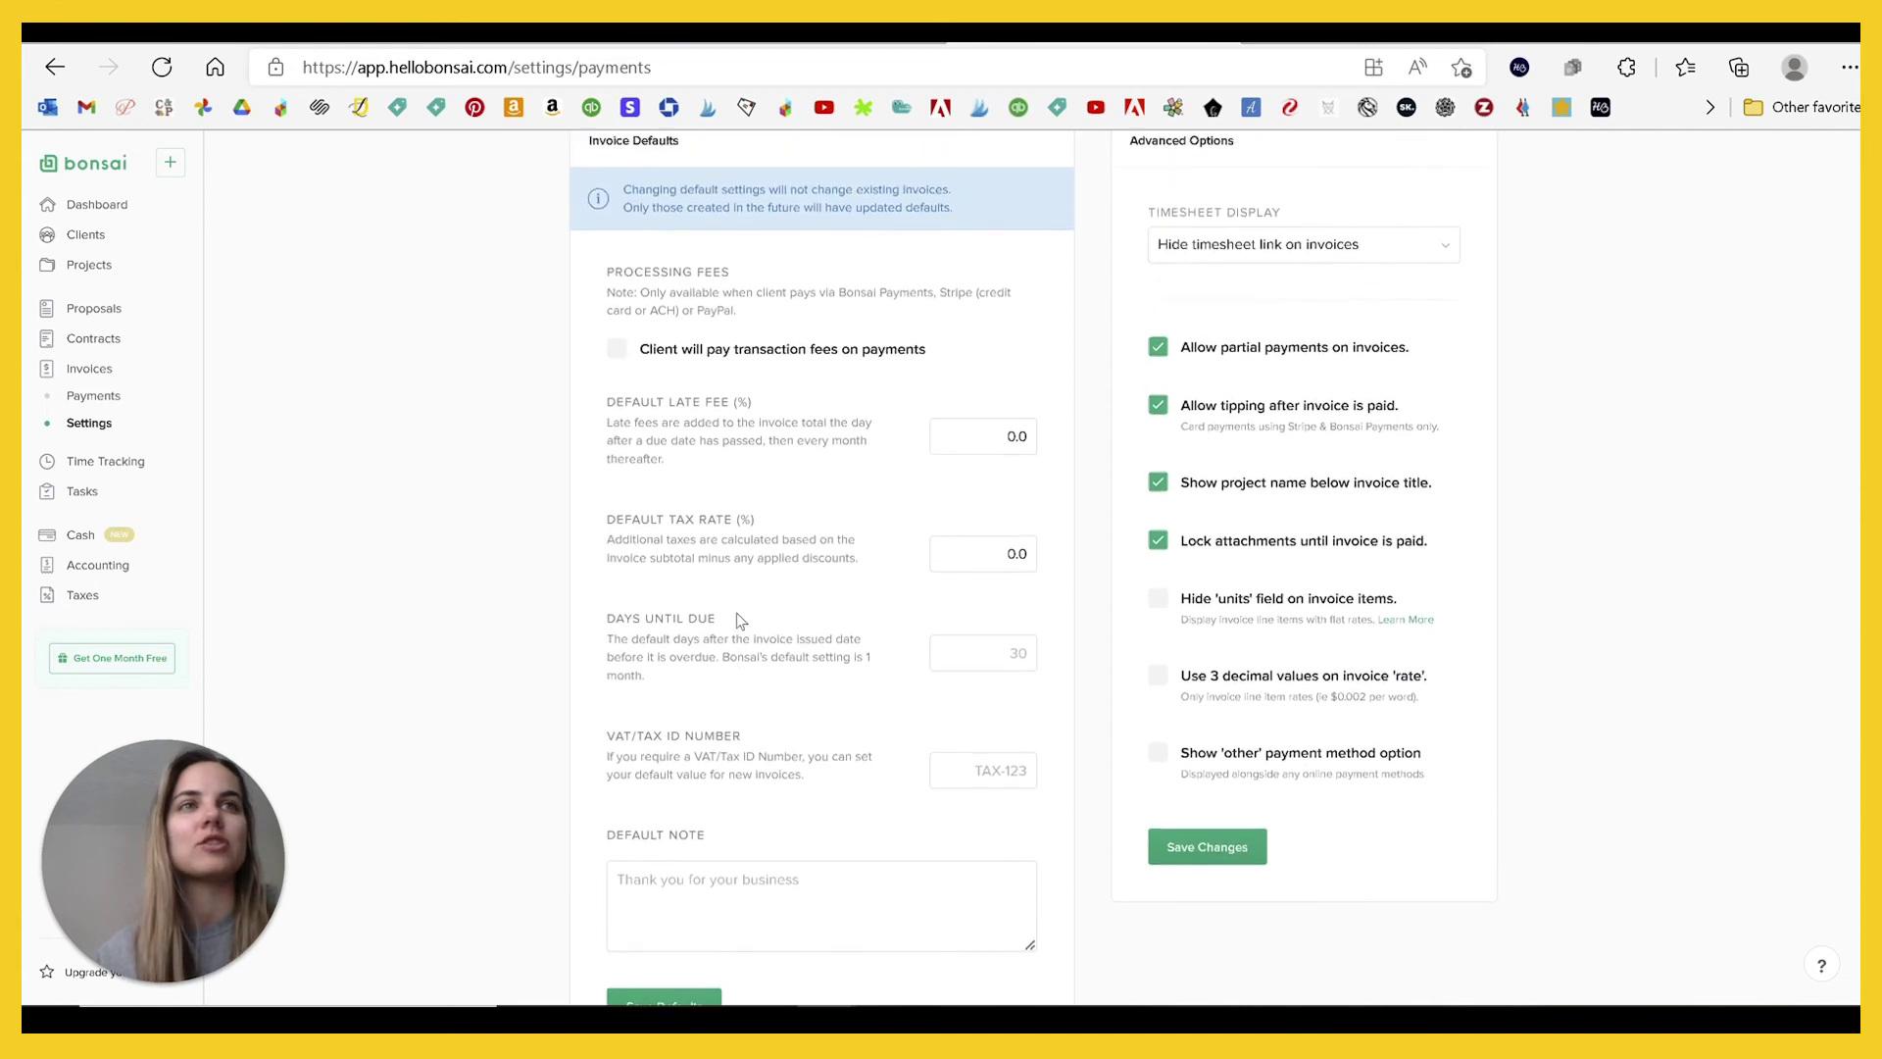
Step: Leave Timesheet Display on Hide timesheet link and review the remaining invoice settings
left_click(1262, 255)
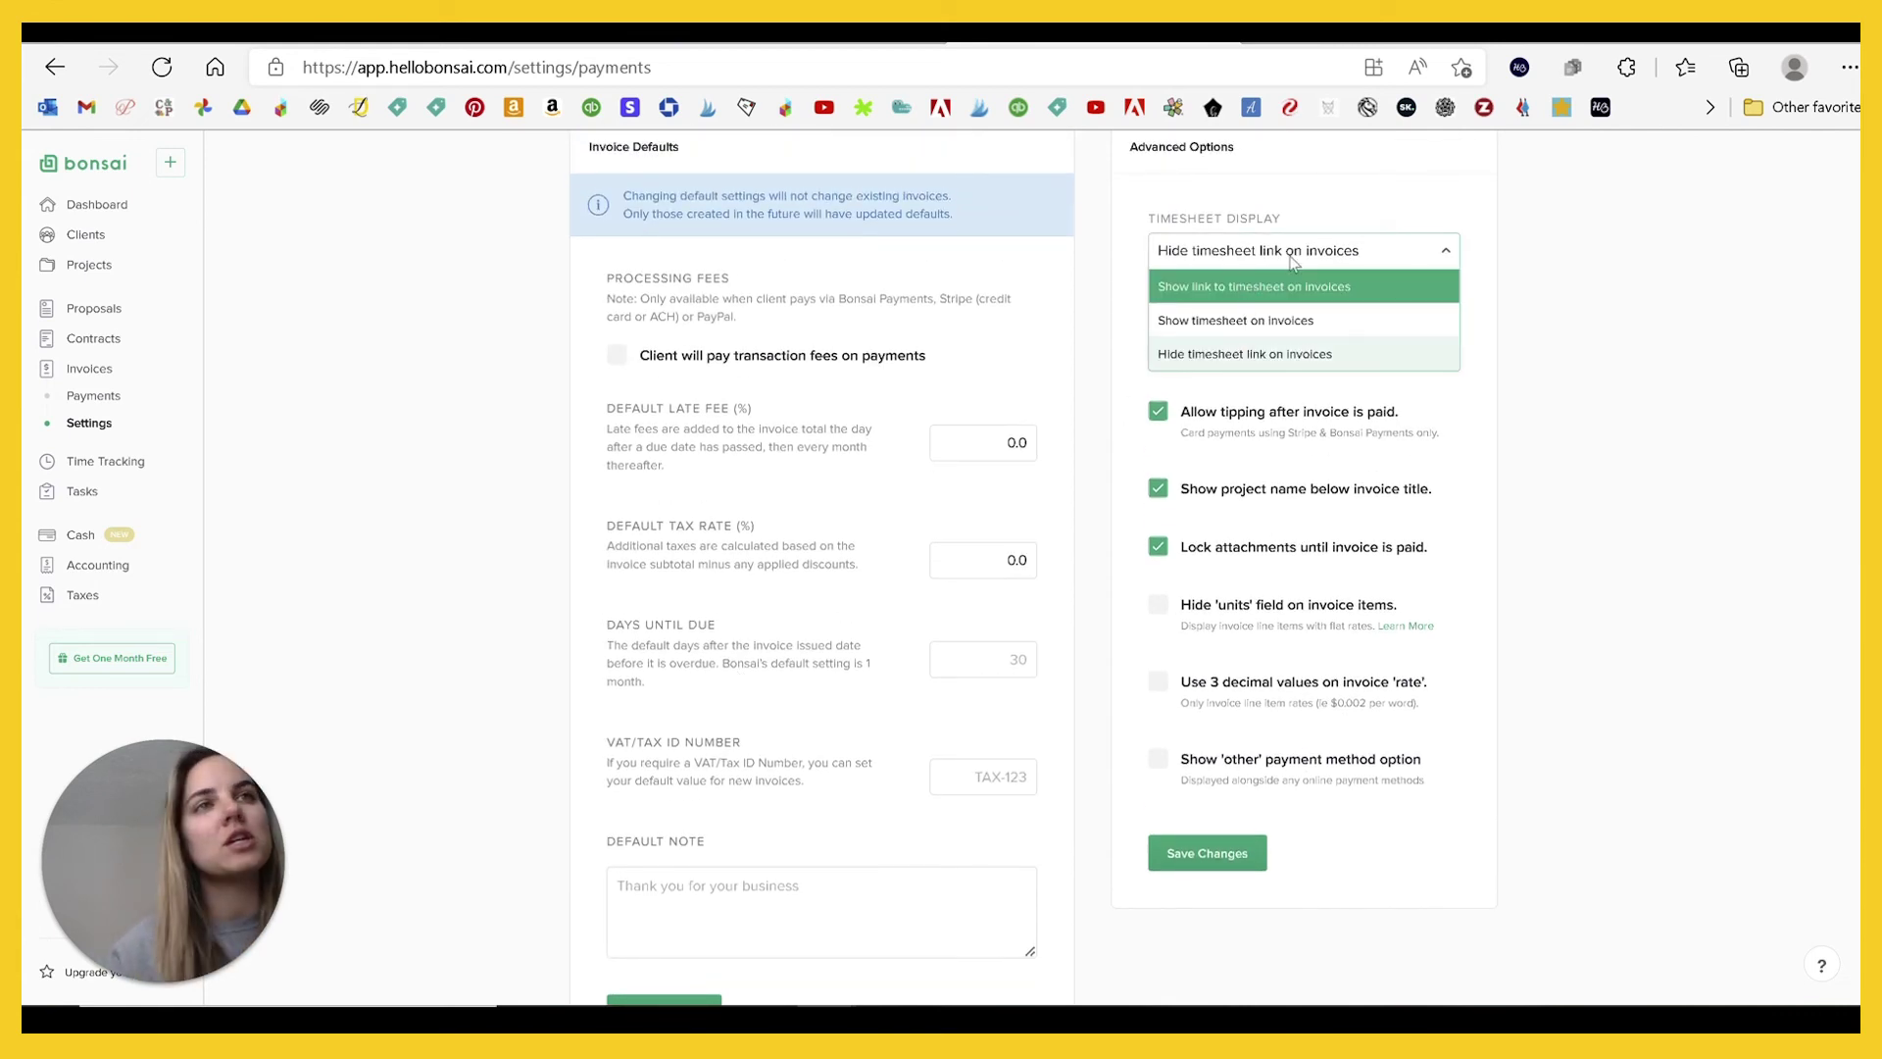
left_click(1243, 262)
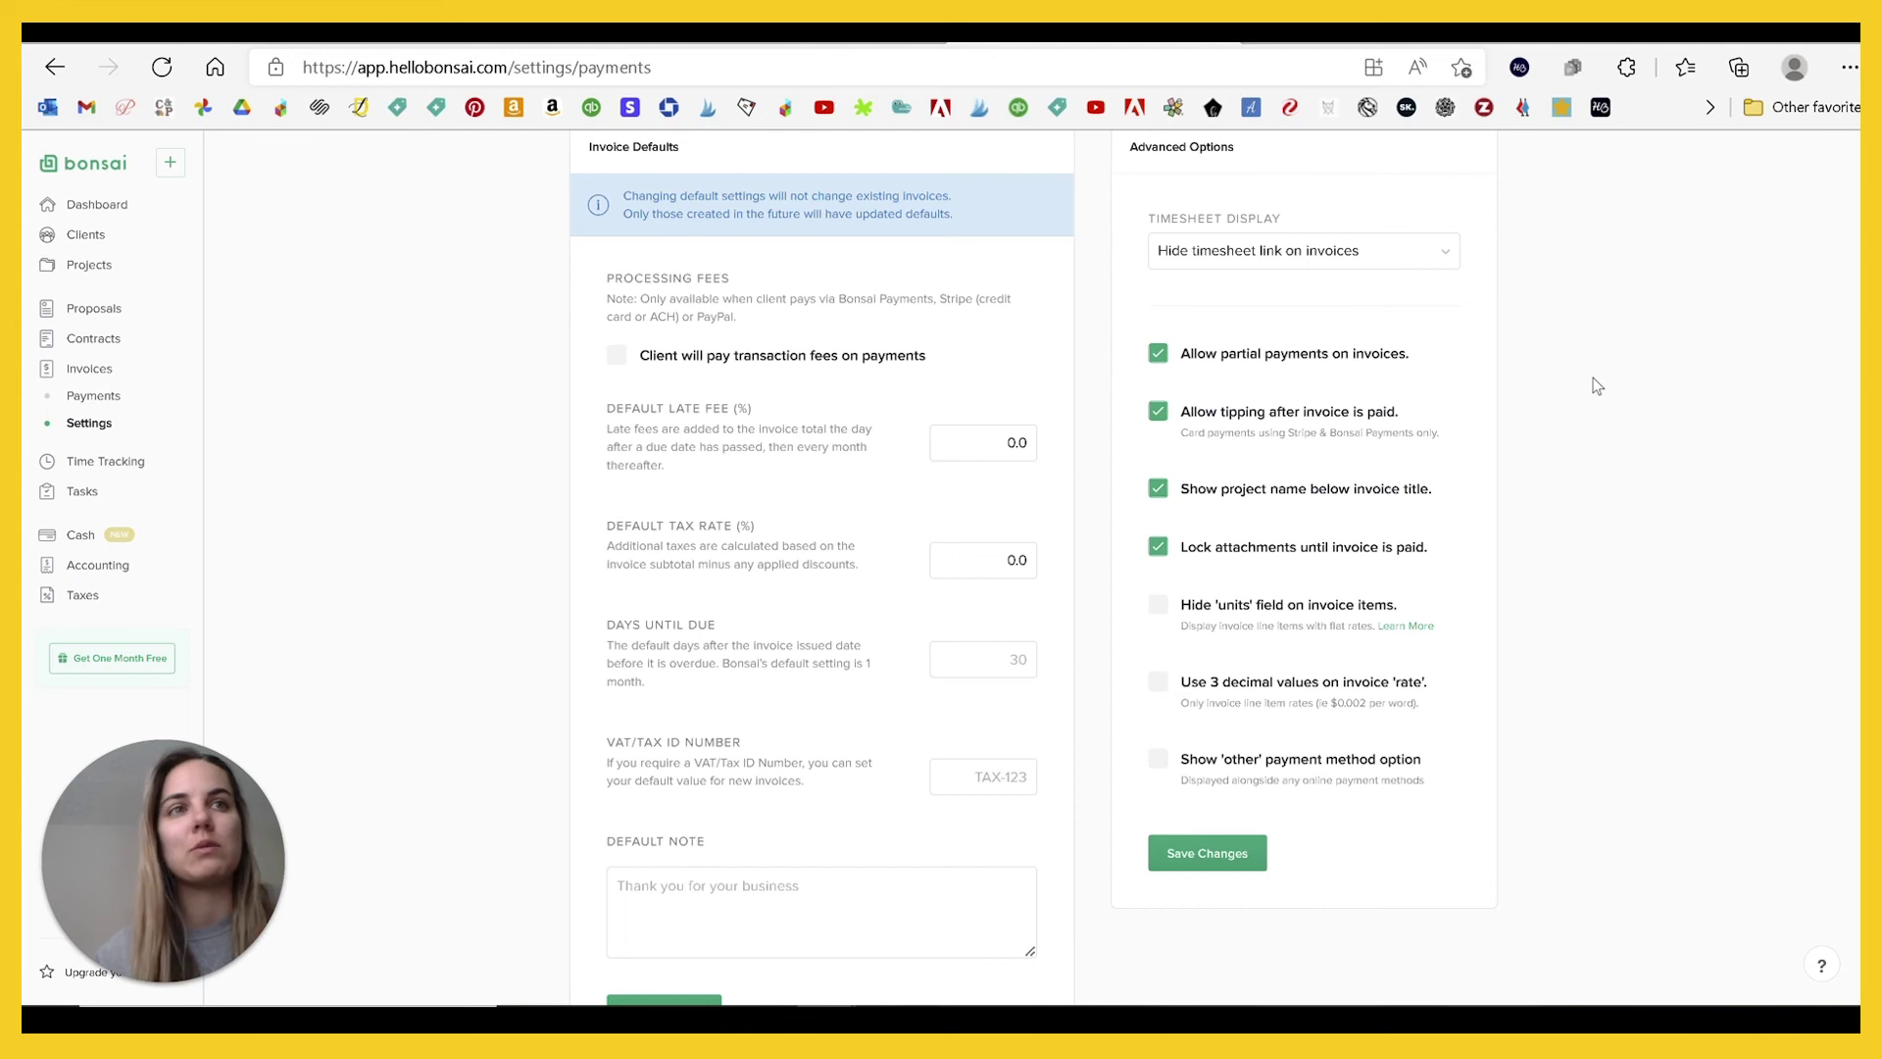
scroll(1596, 385, "down", 1)
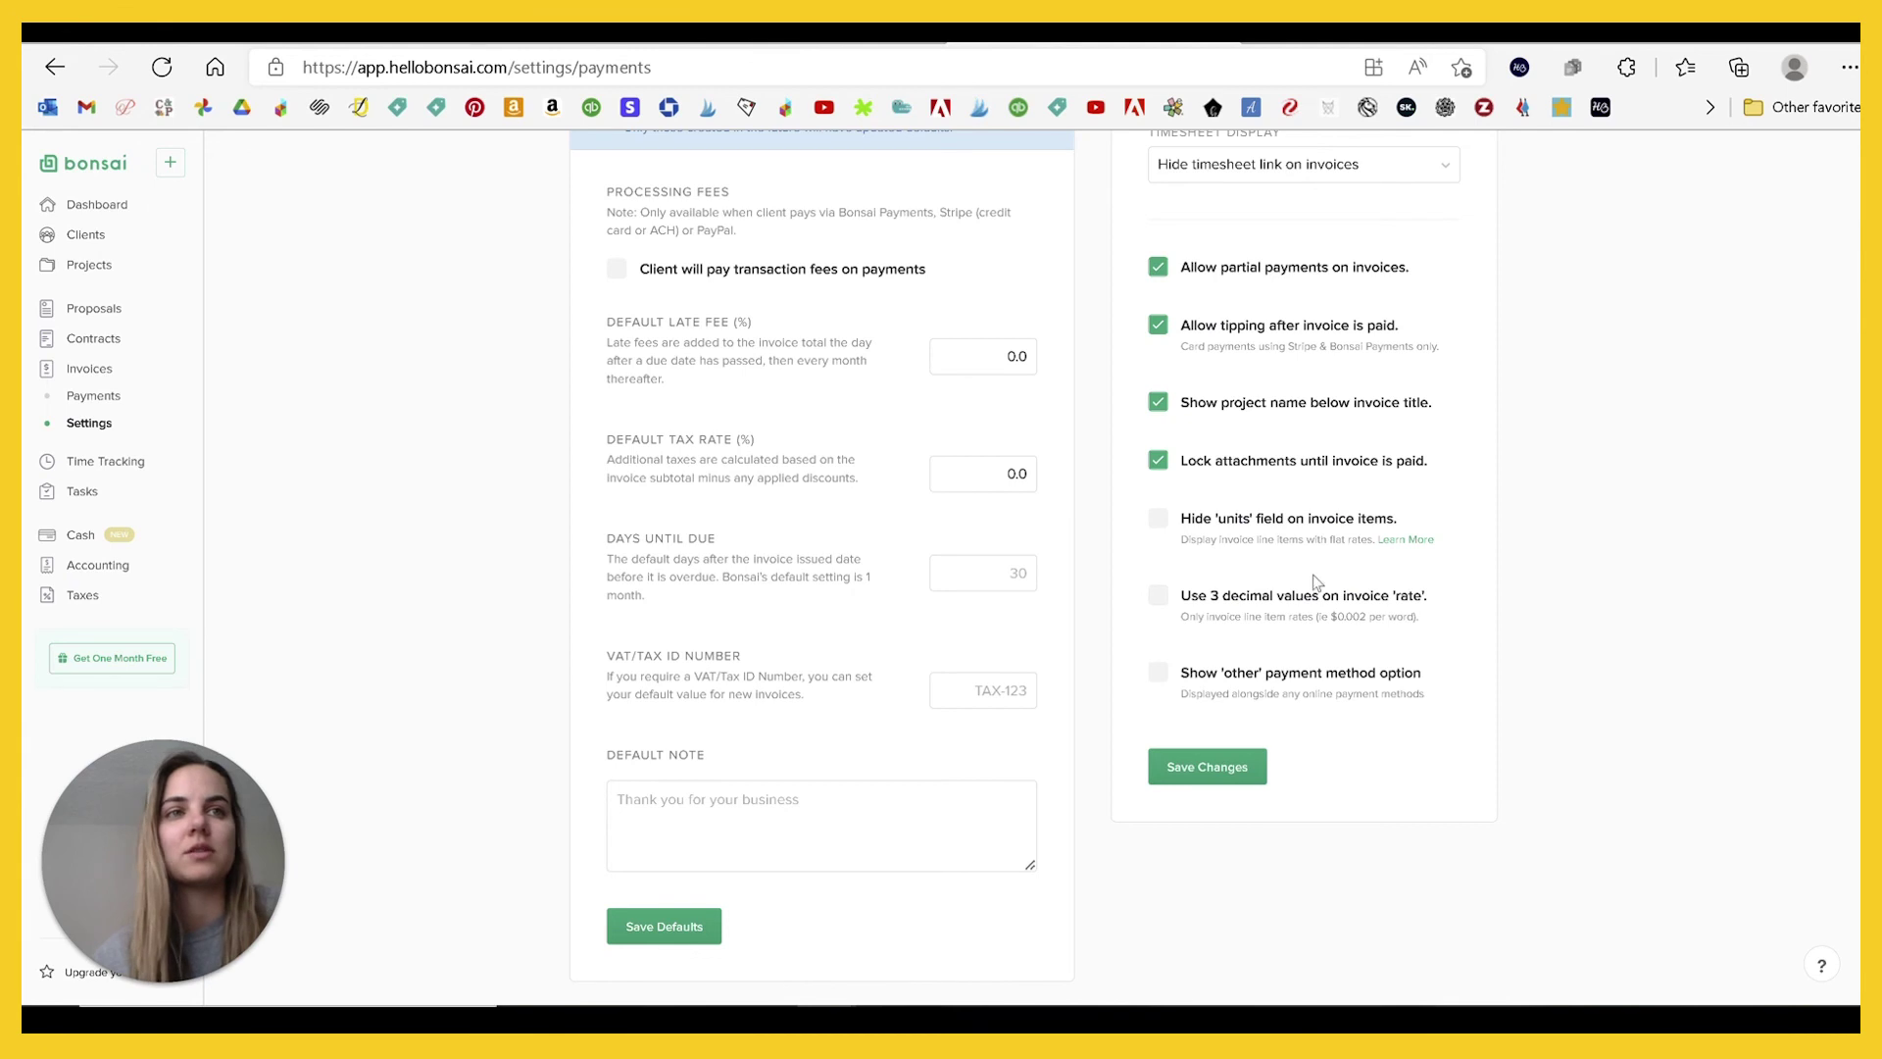
scroll(1393, 689, "up", 2)
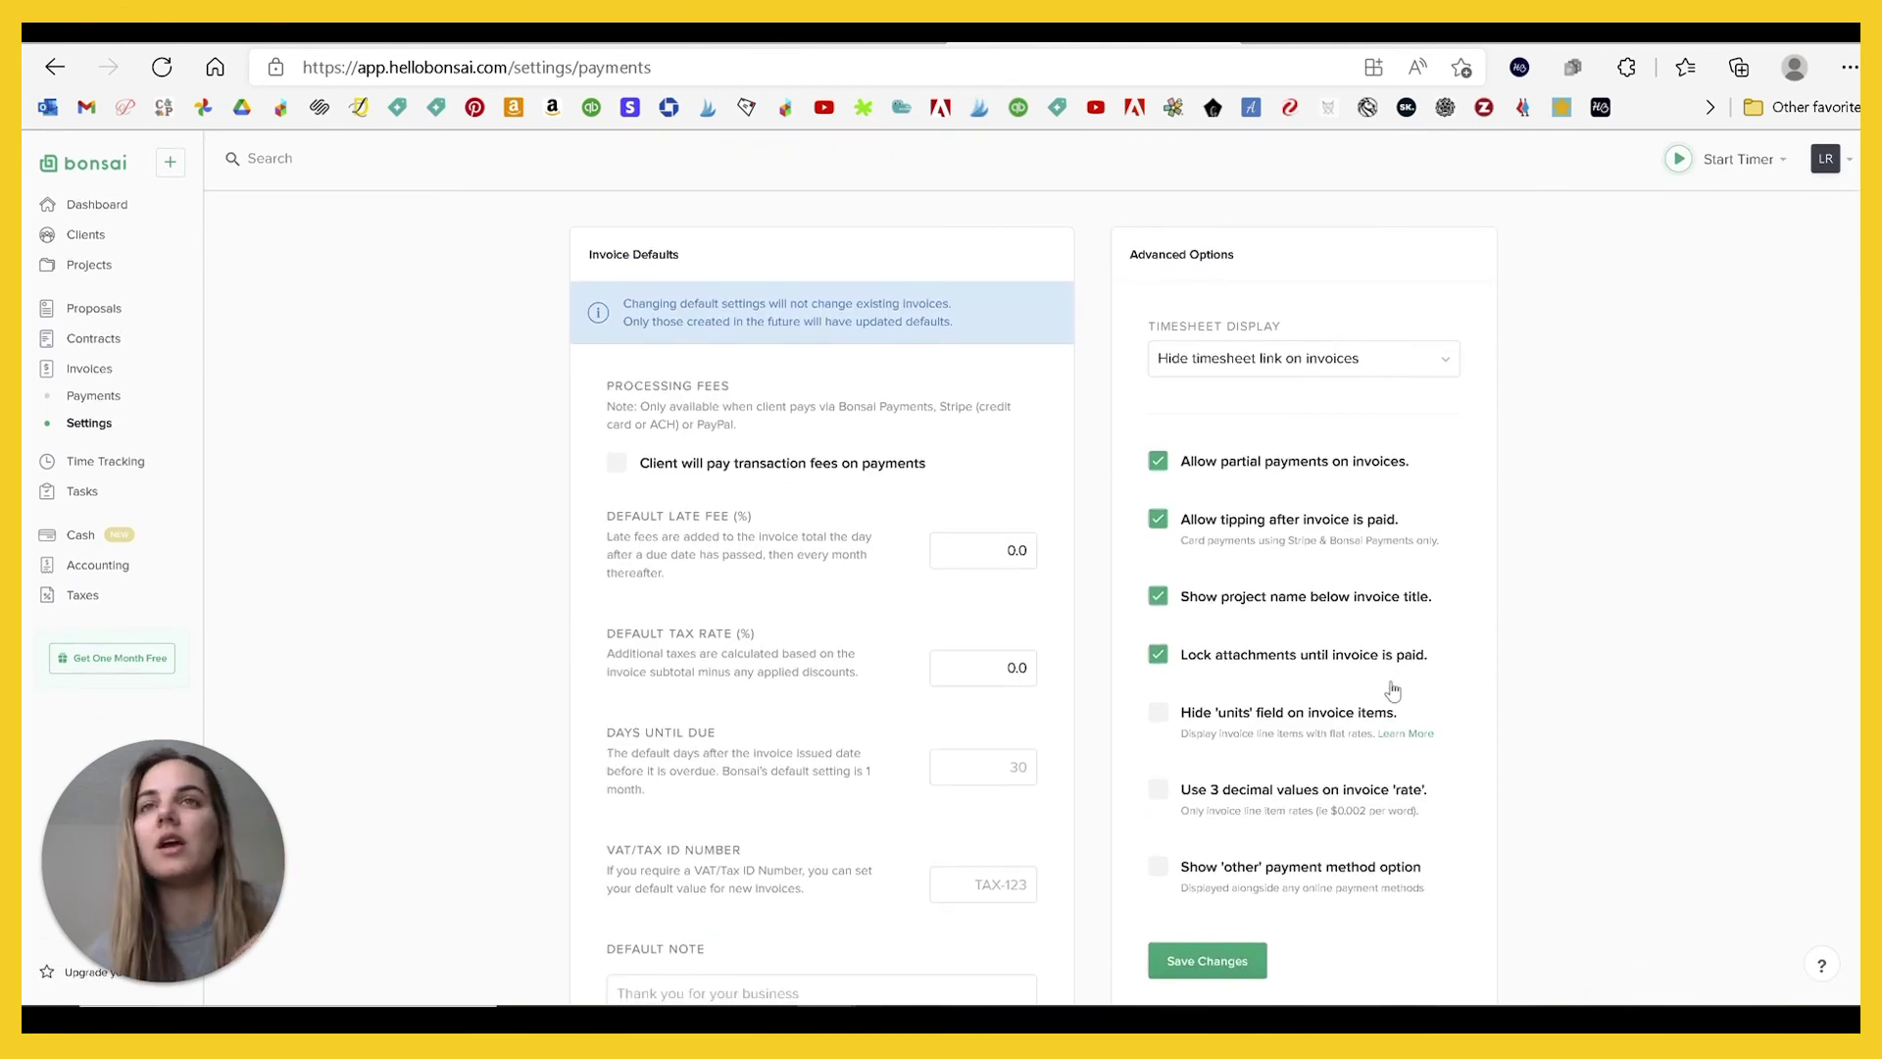
scroll(1394, 689, "down", 1)
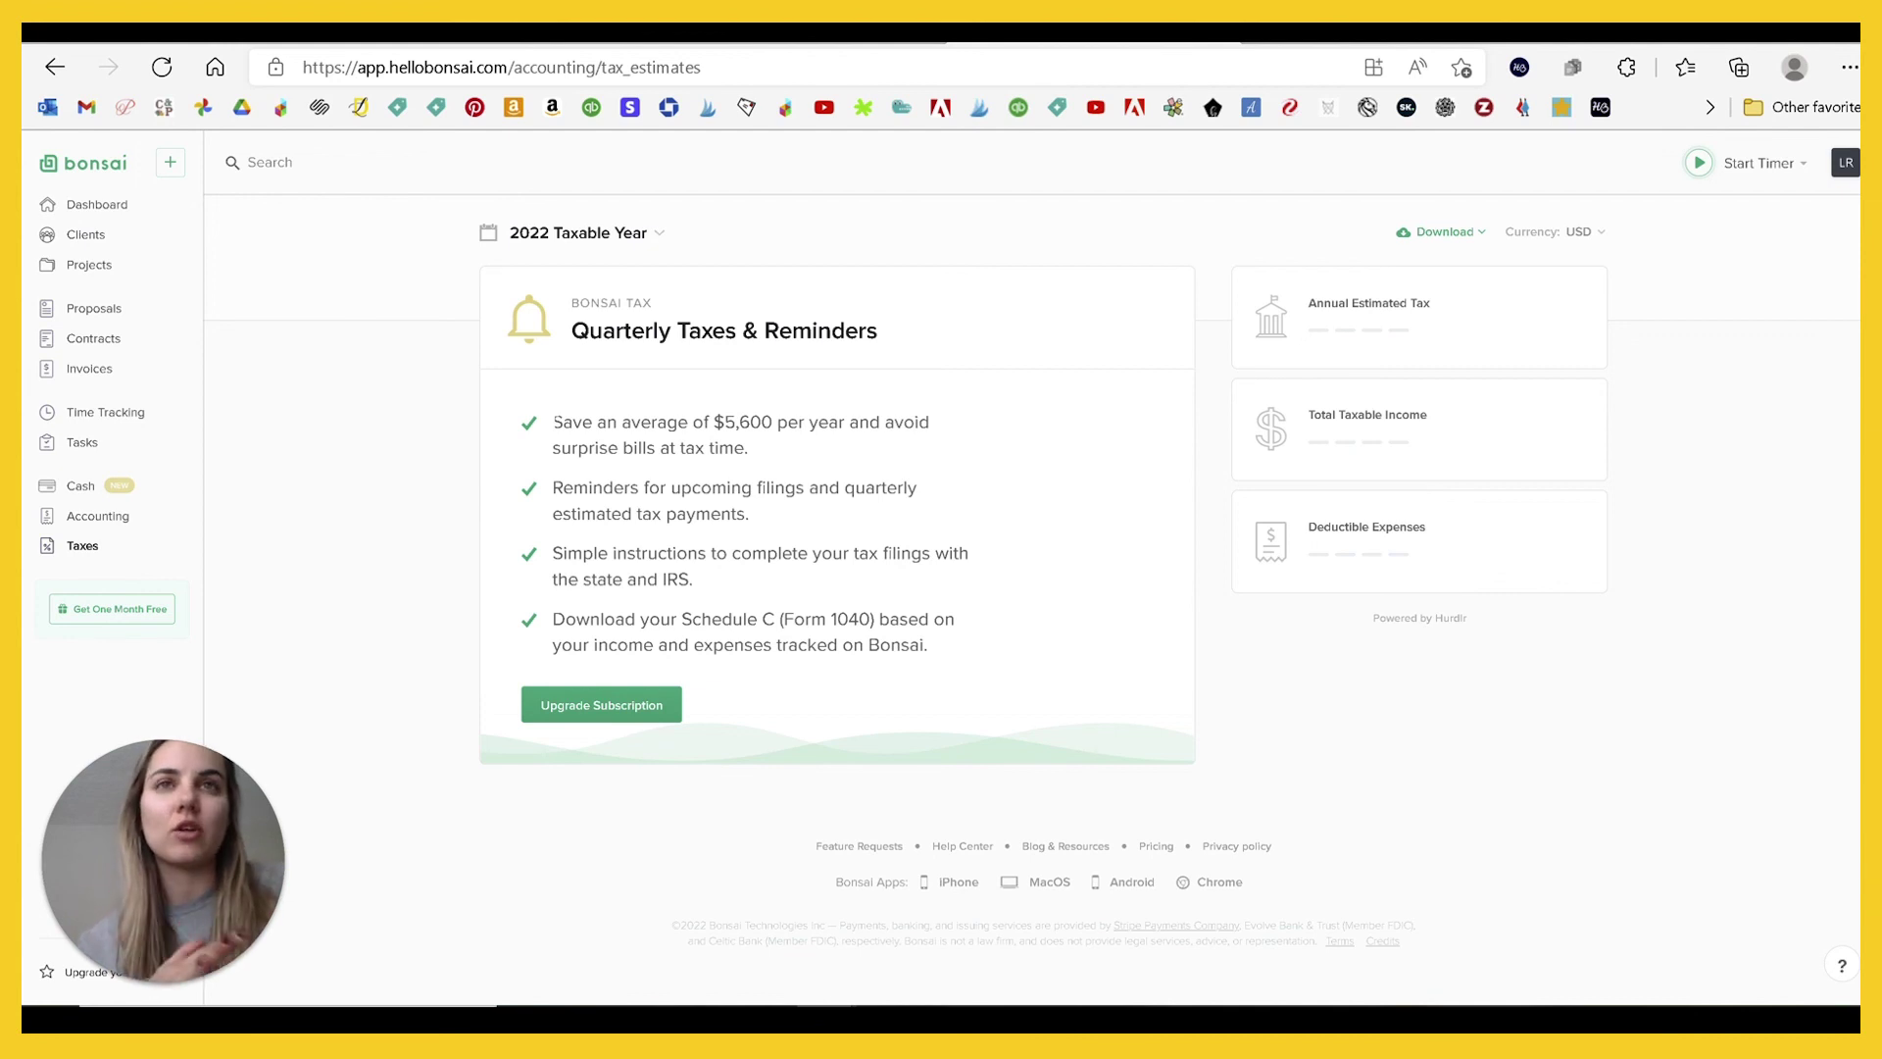
left_click_drag(554, 422, 838, 649)
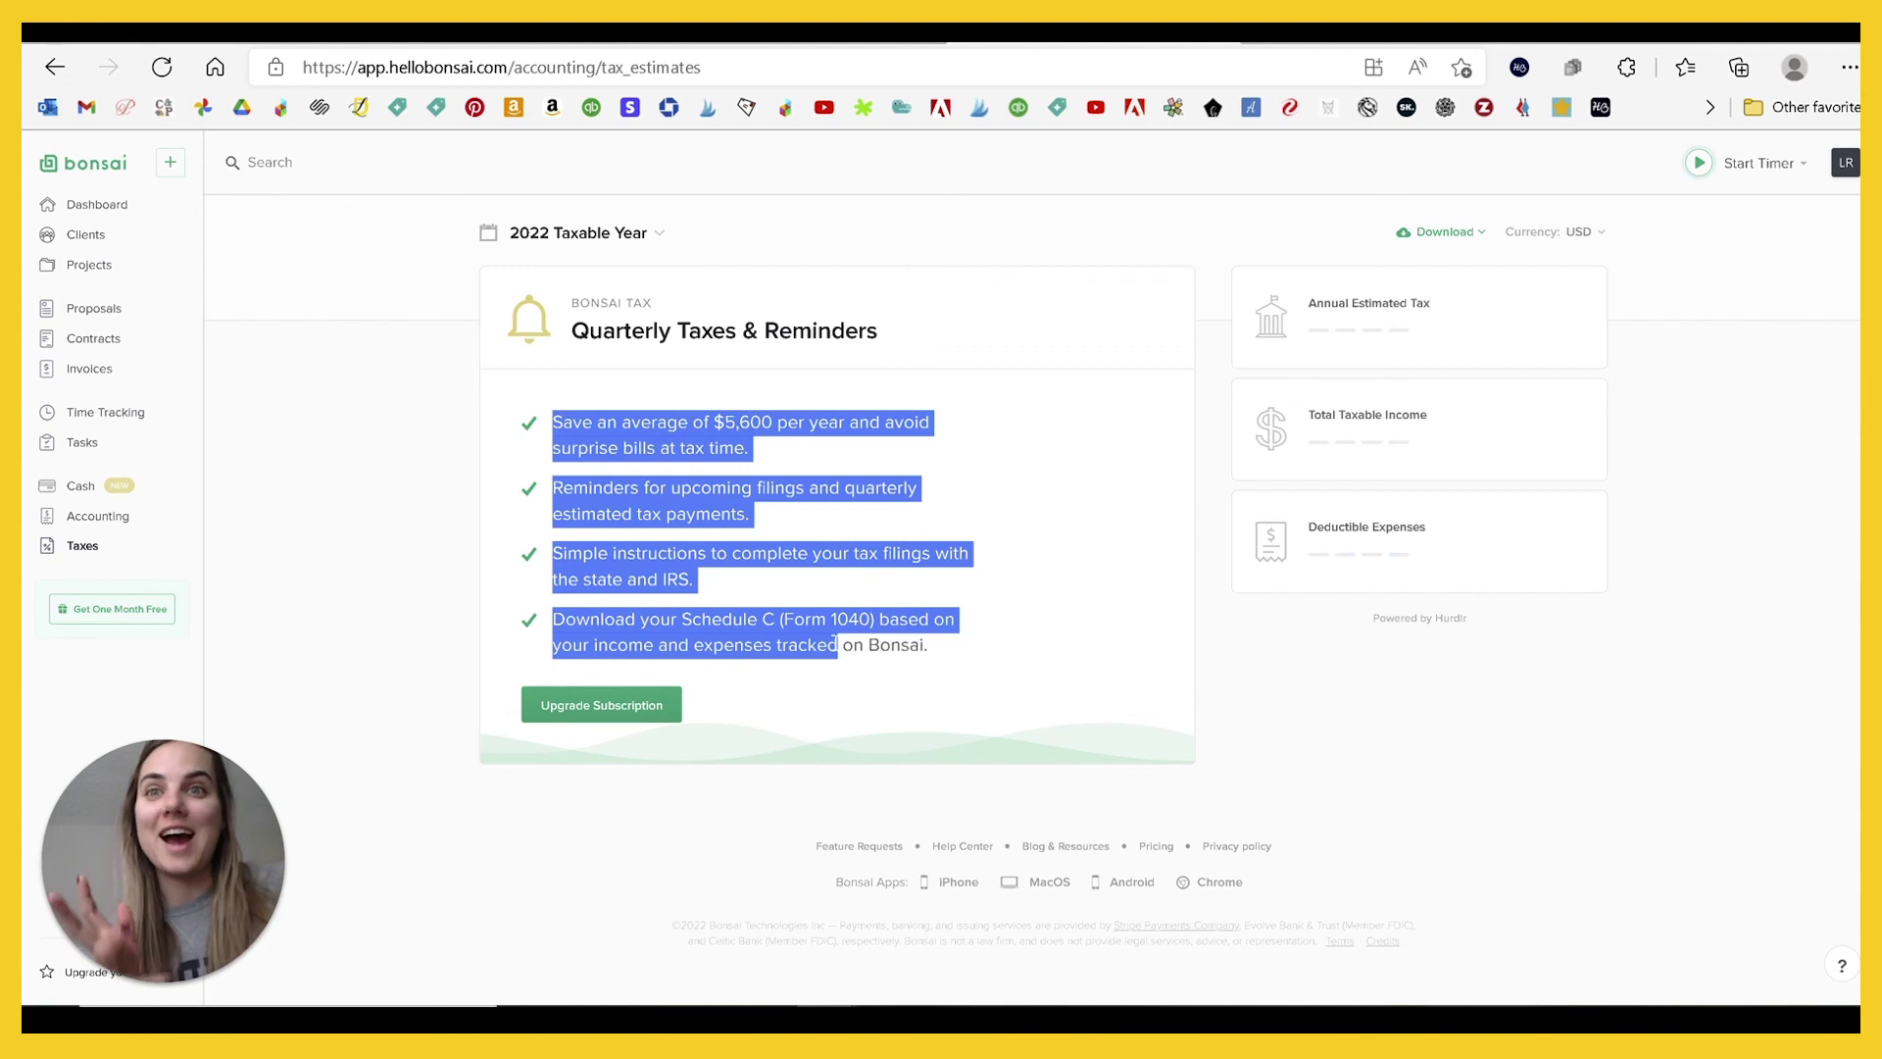
left_click(836, 646)
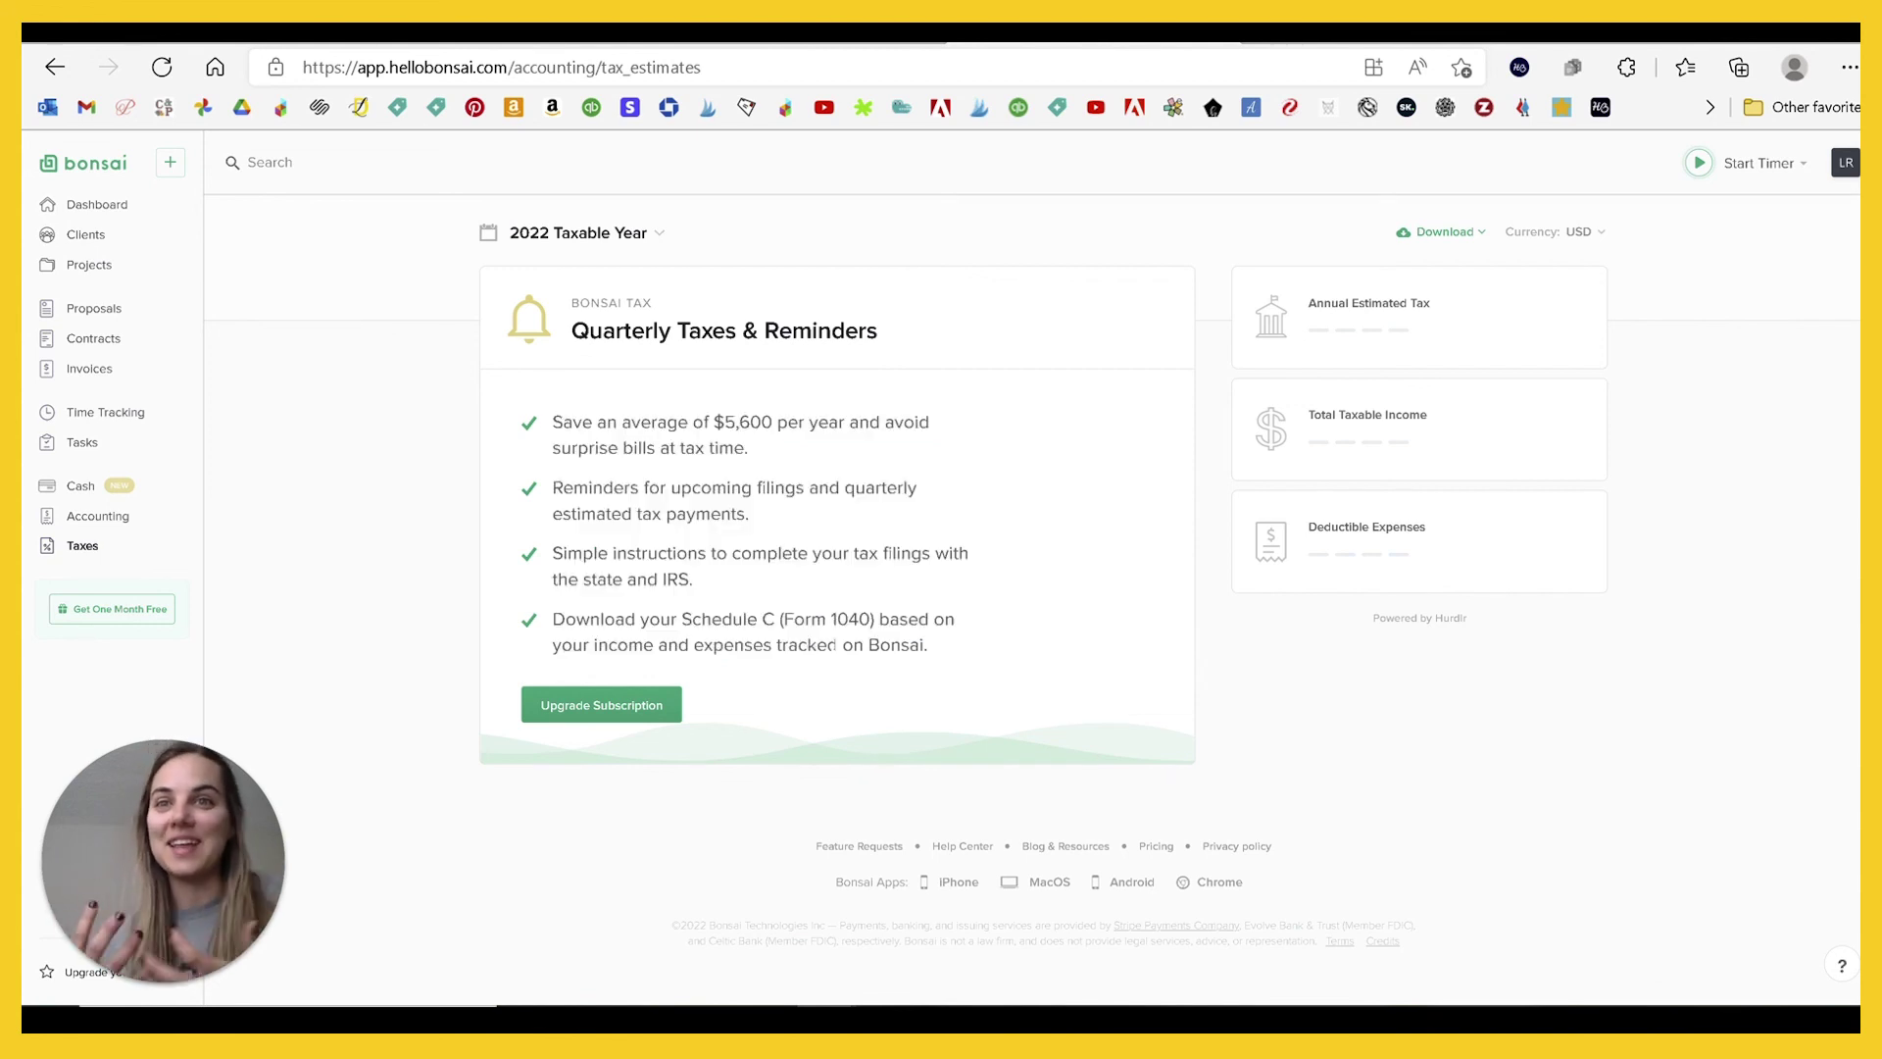